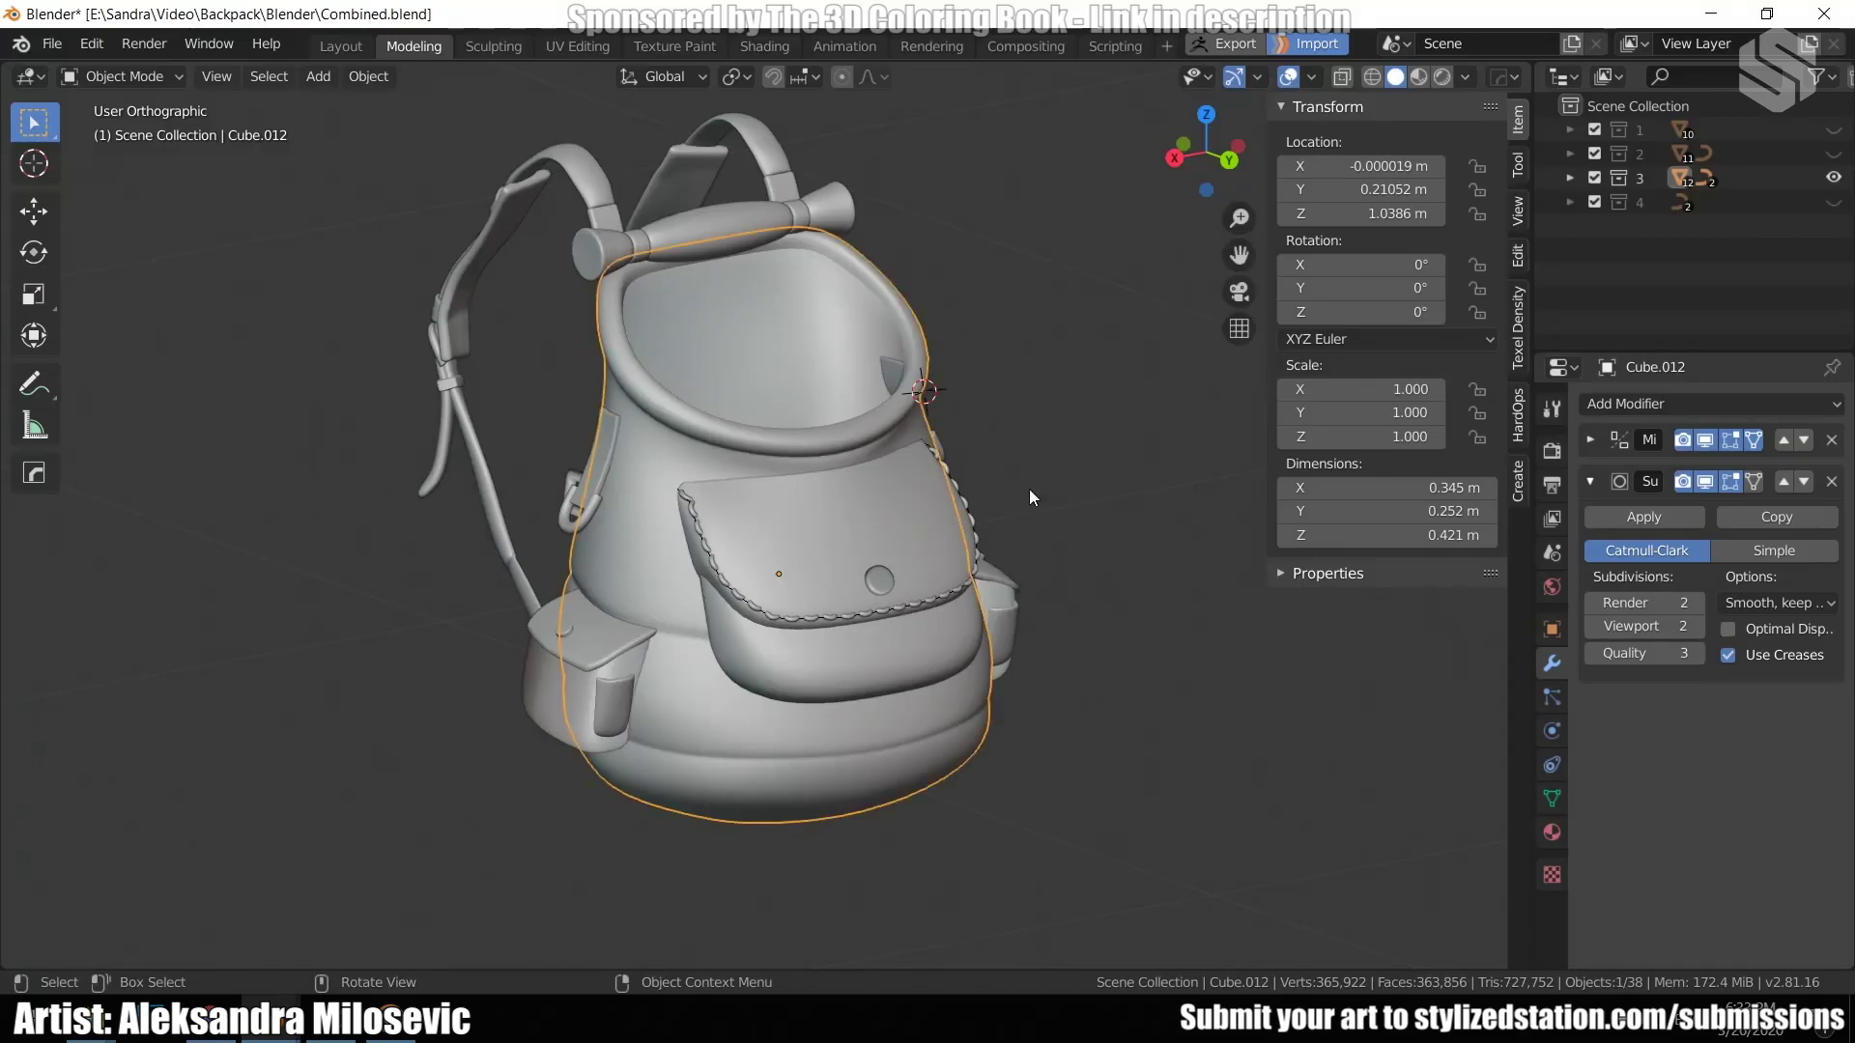
Orbit the view around the backpack to inspect its subdivided body.
{"action": "mouse_move", "coordinate": [1146, 706]}
{"action": "middle_mouse_down"}
{"action": "mouse_move", "coordinate": [1117, 729]}
{"action": "mouse_move", "coordinate": [993, 725]}
{"action": "mouse_move", "coordinate": [1142, 733]}
{"action": "middle_mouse_up"}
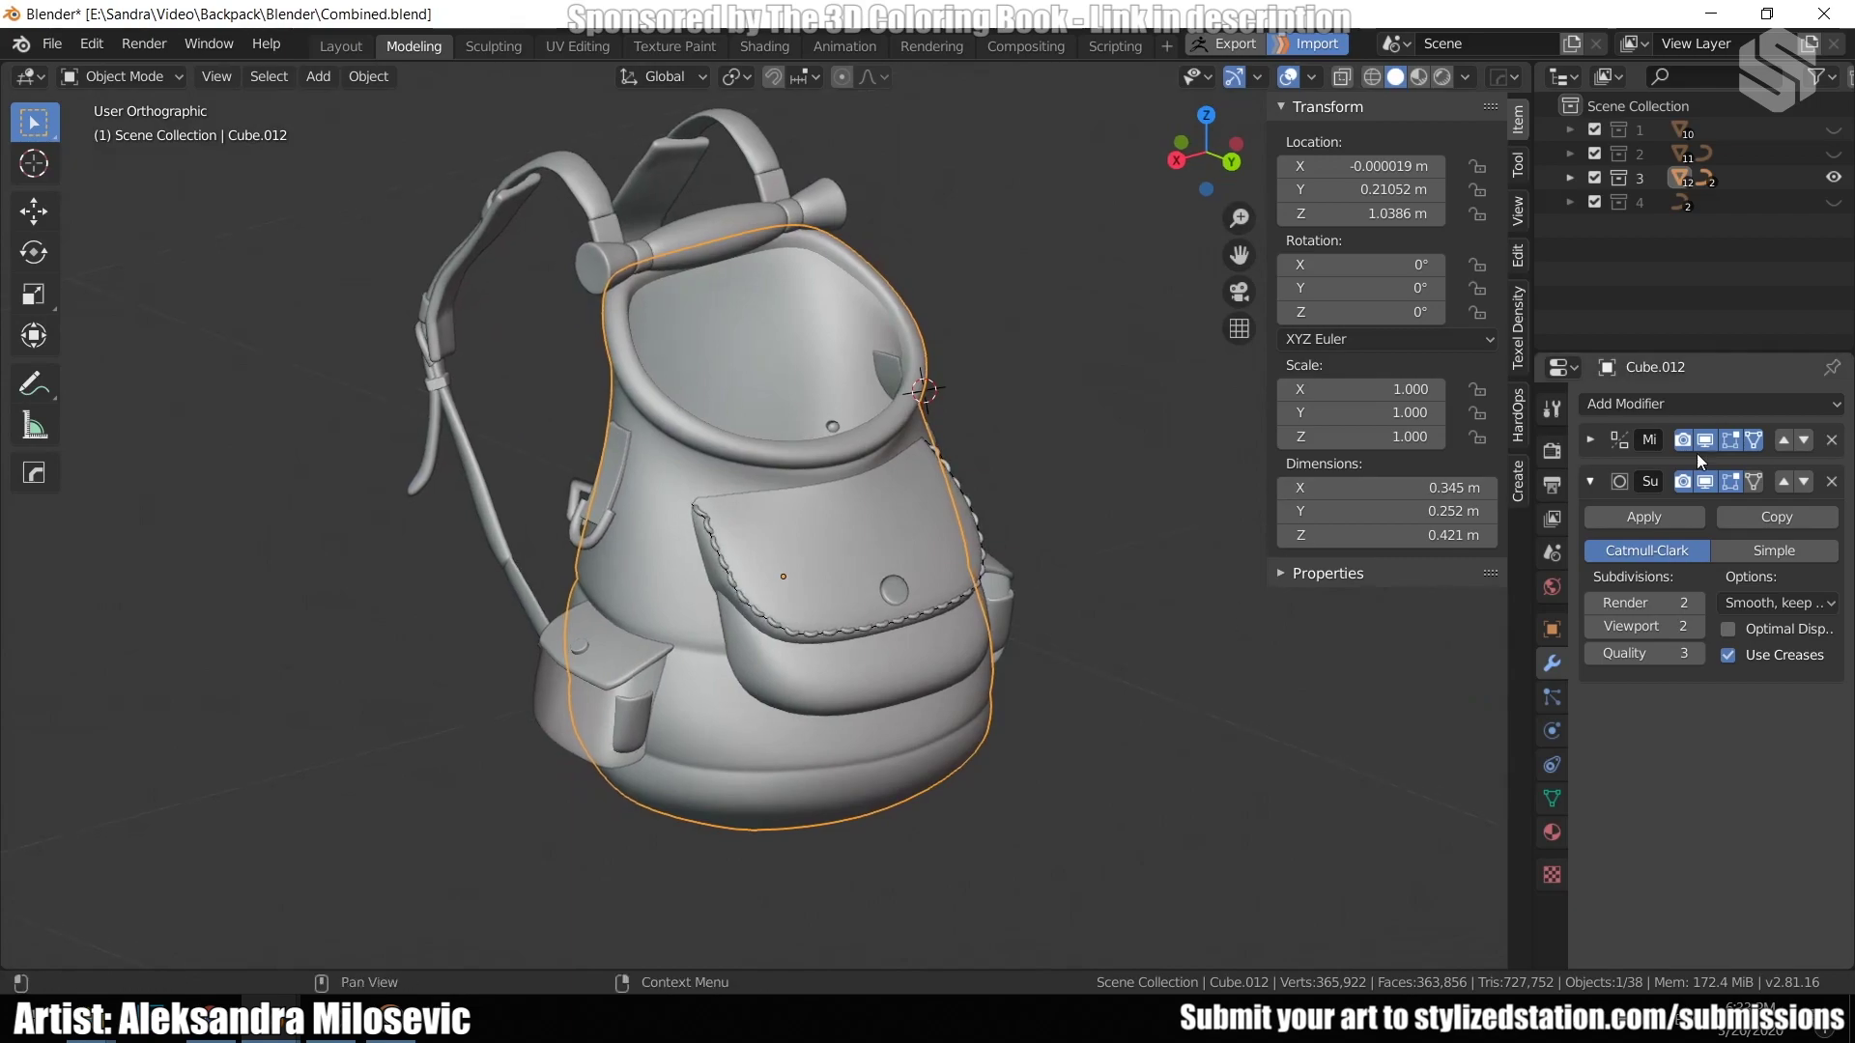
Remove the Subdivision Surface modifiers from the backpack body and the pocket flap.
{"action": "left_click", "coordinate": [1831, 482]}
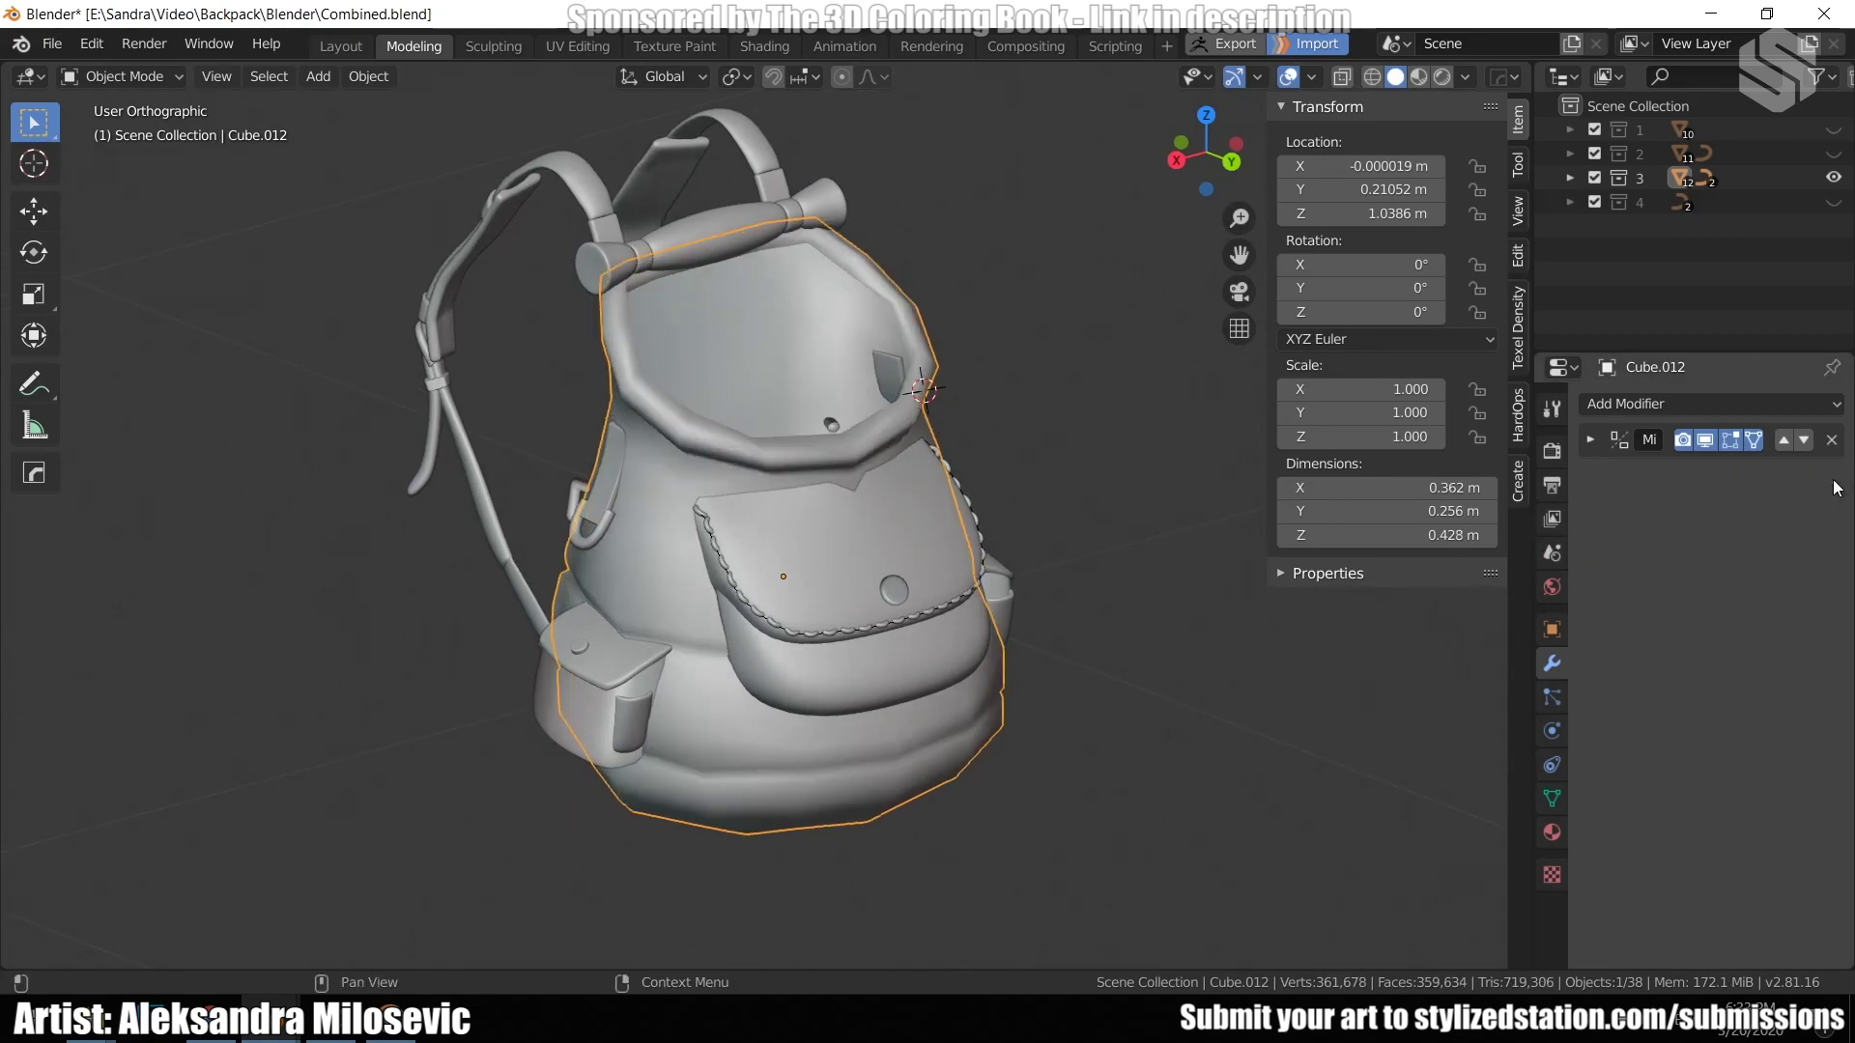
{"action": "middle_click_drag", "start_coordinate": [1177, 713], "coordinate": [958, 634]}
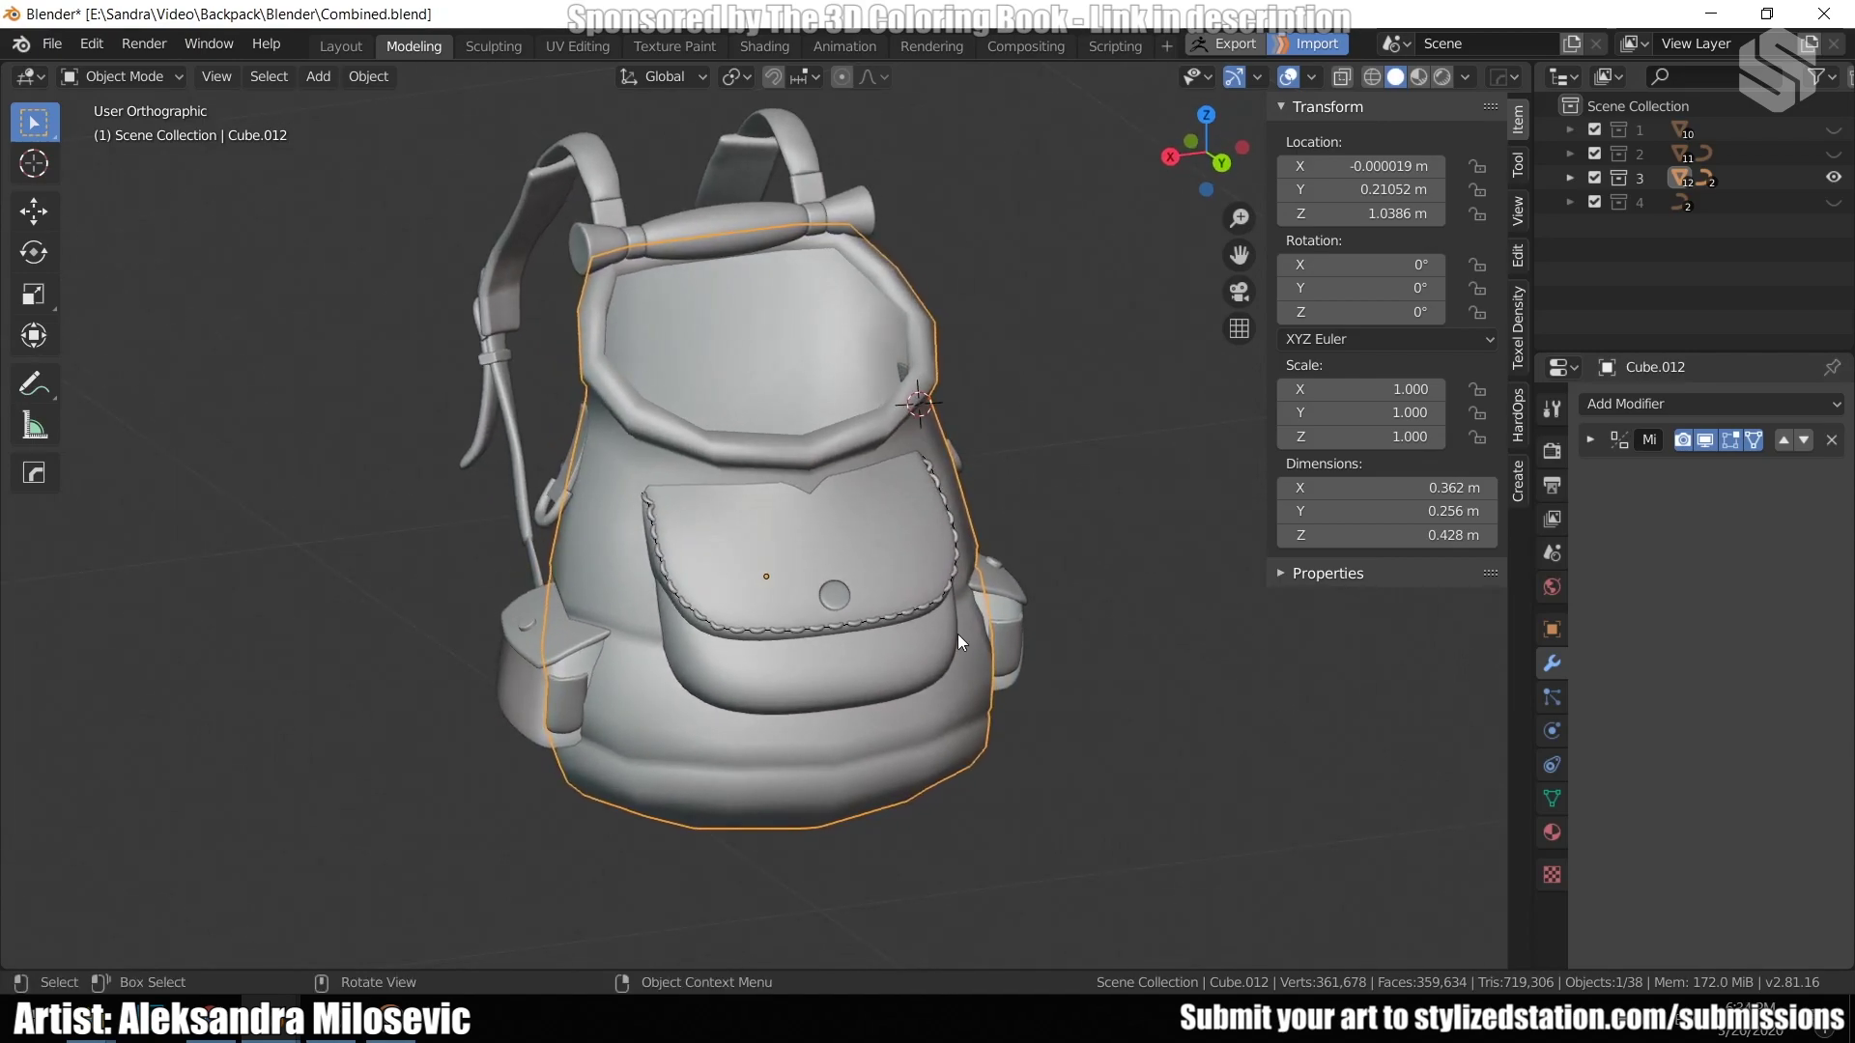
{"action": "left_click", "coordinate": [849, 553]}
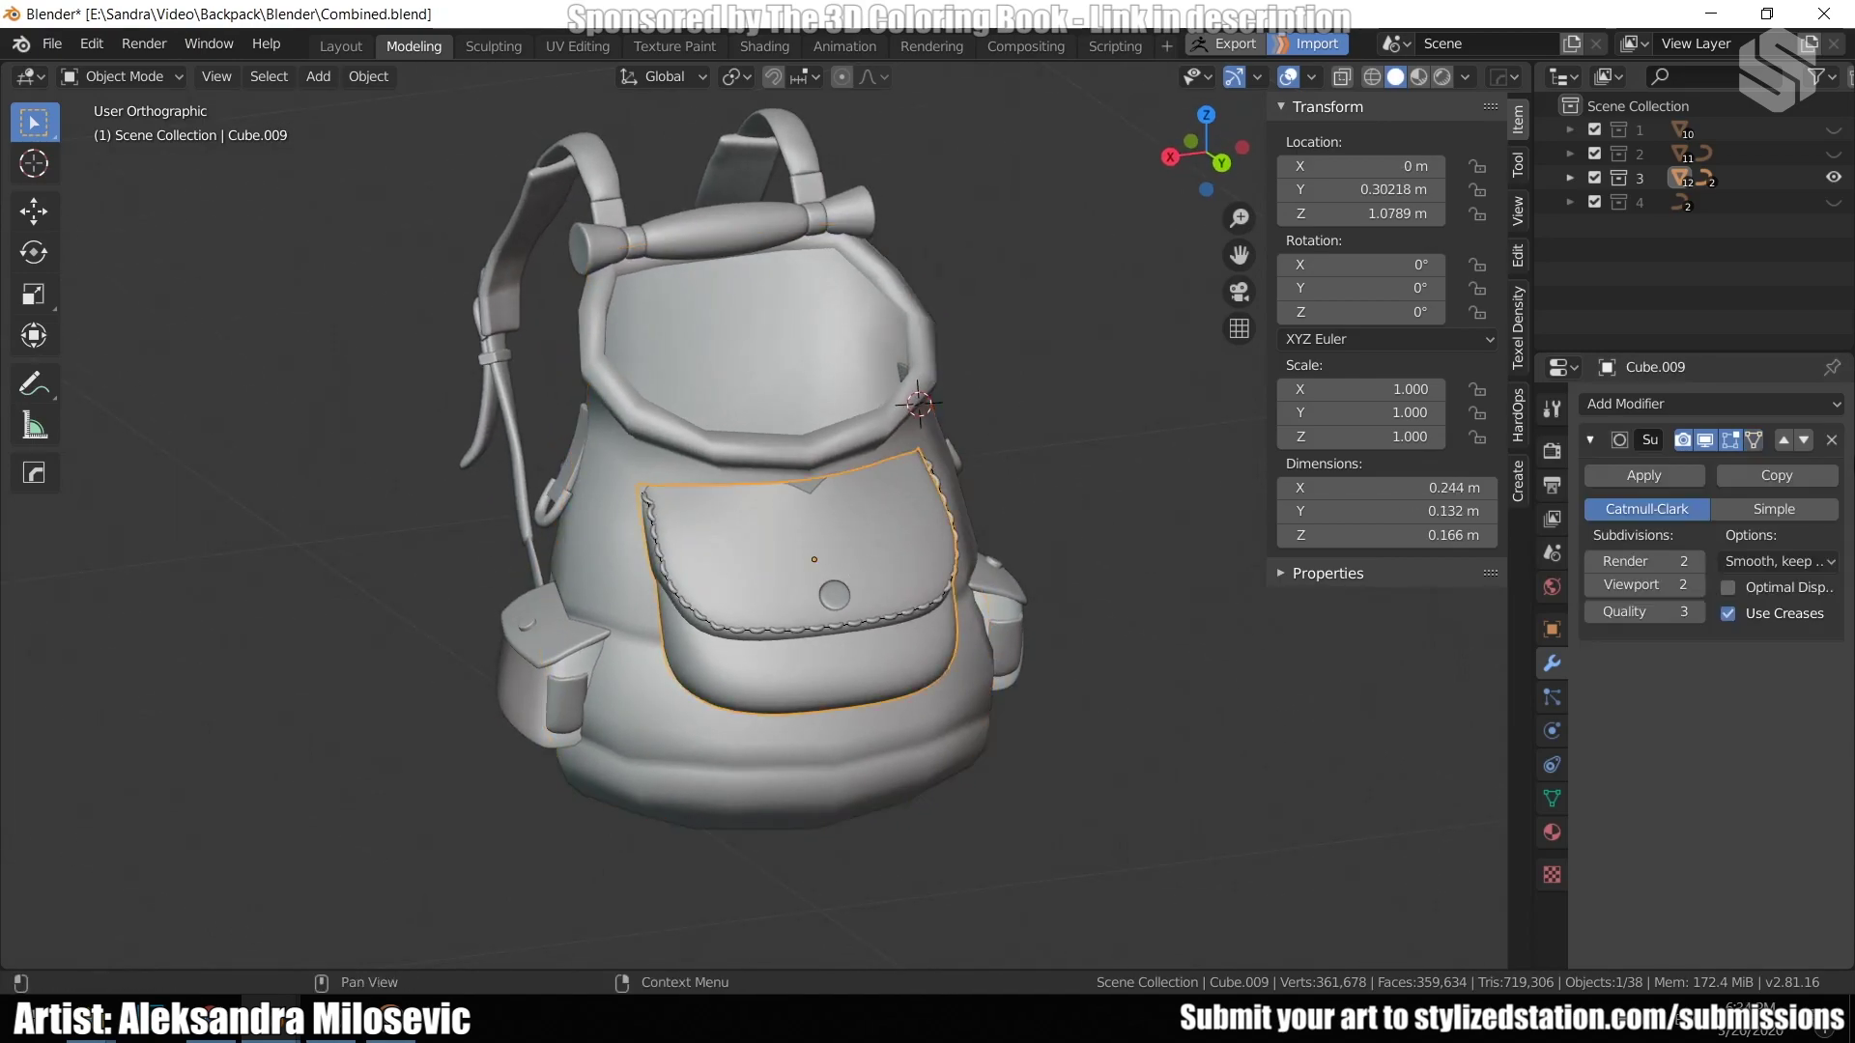
{"action": "left_click", "coordinate": [1832, 440]}
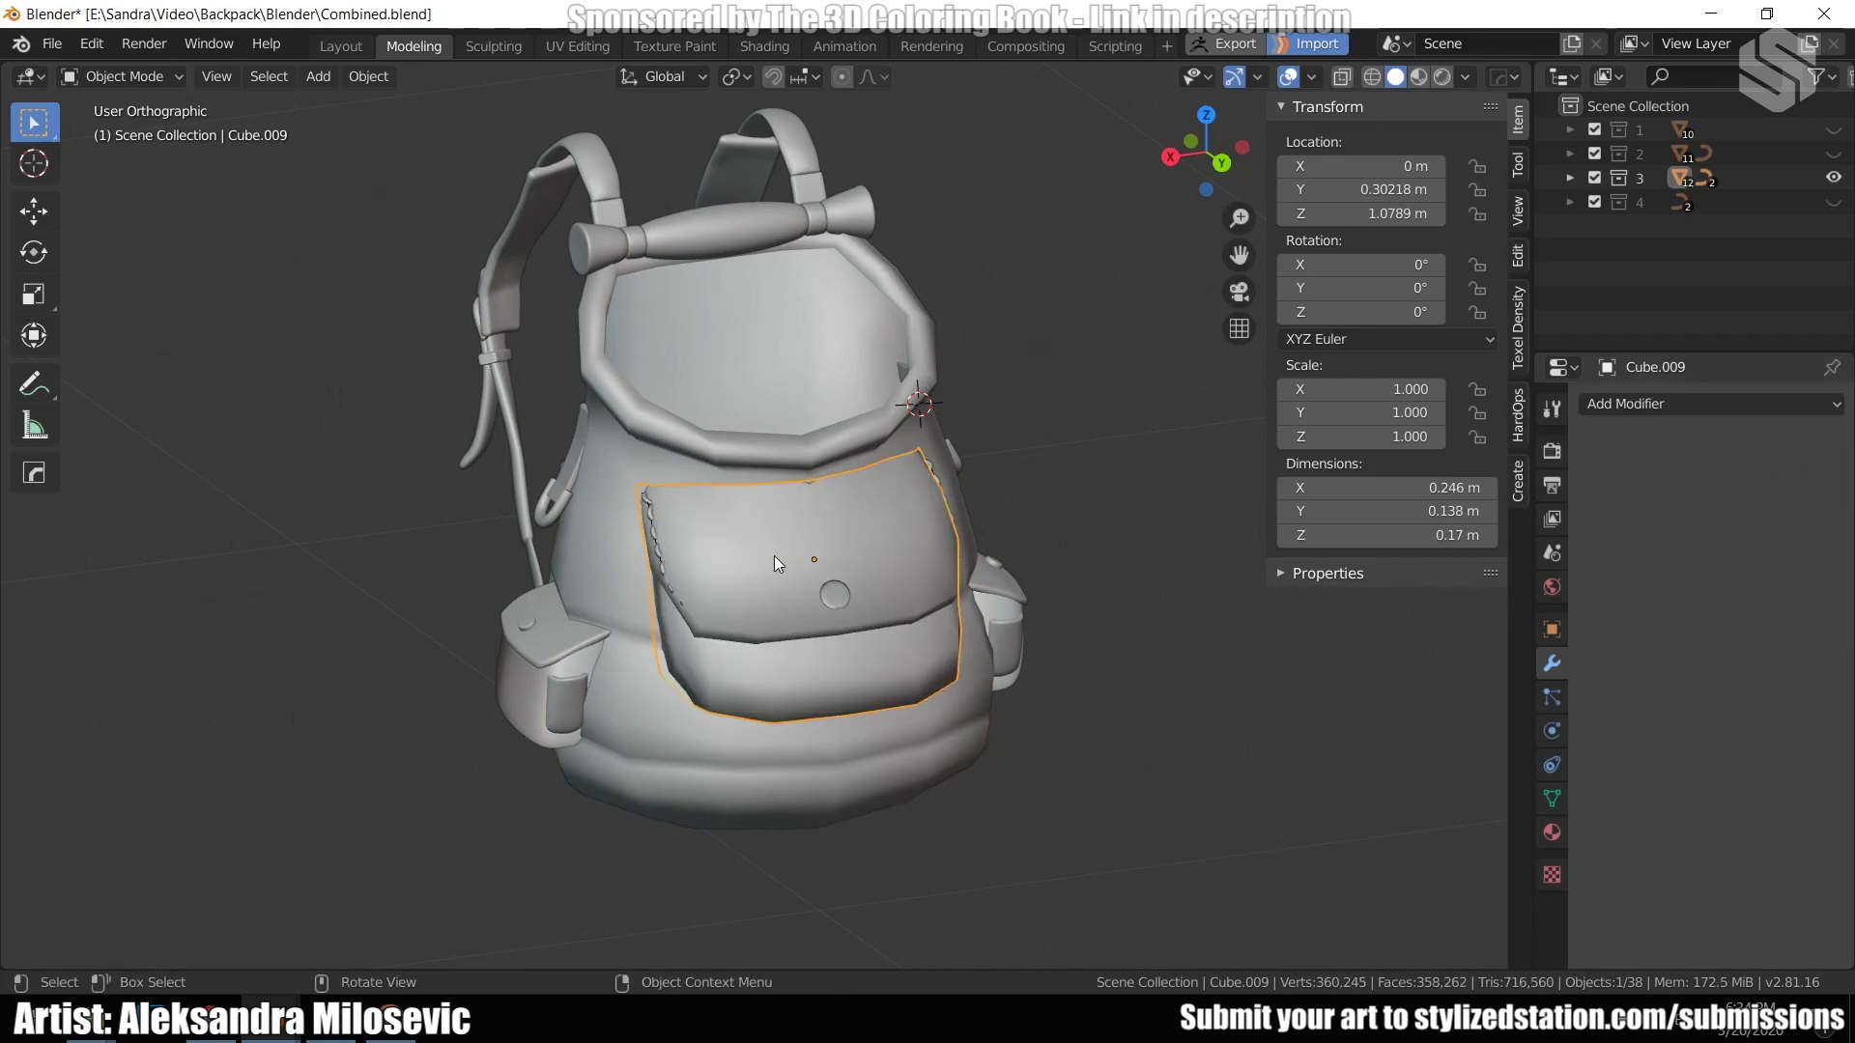
Dissolve a vertical edge loop from the pocket flap's mesh in Edit Mode.
{"action": "key", "text": "Tab"}
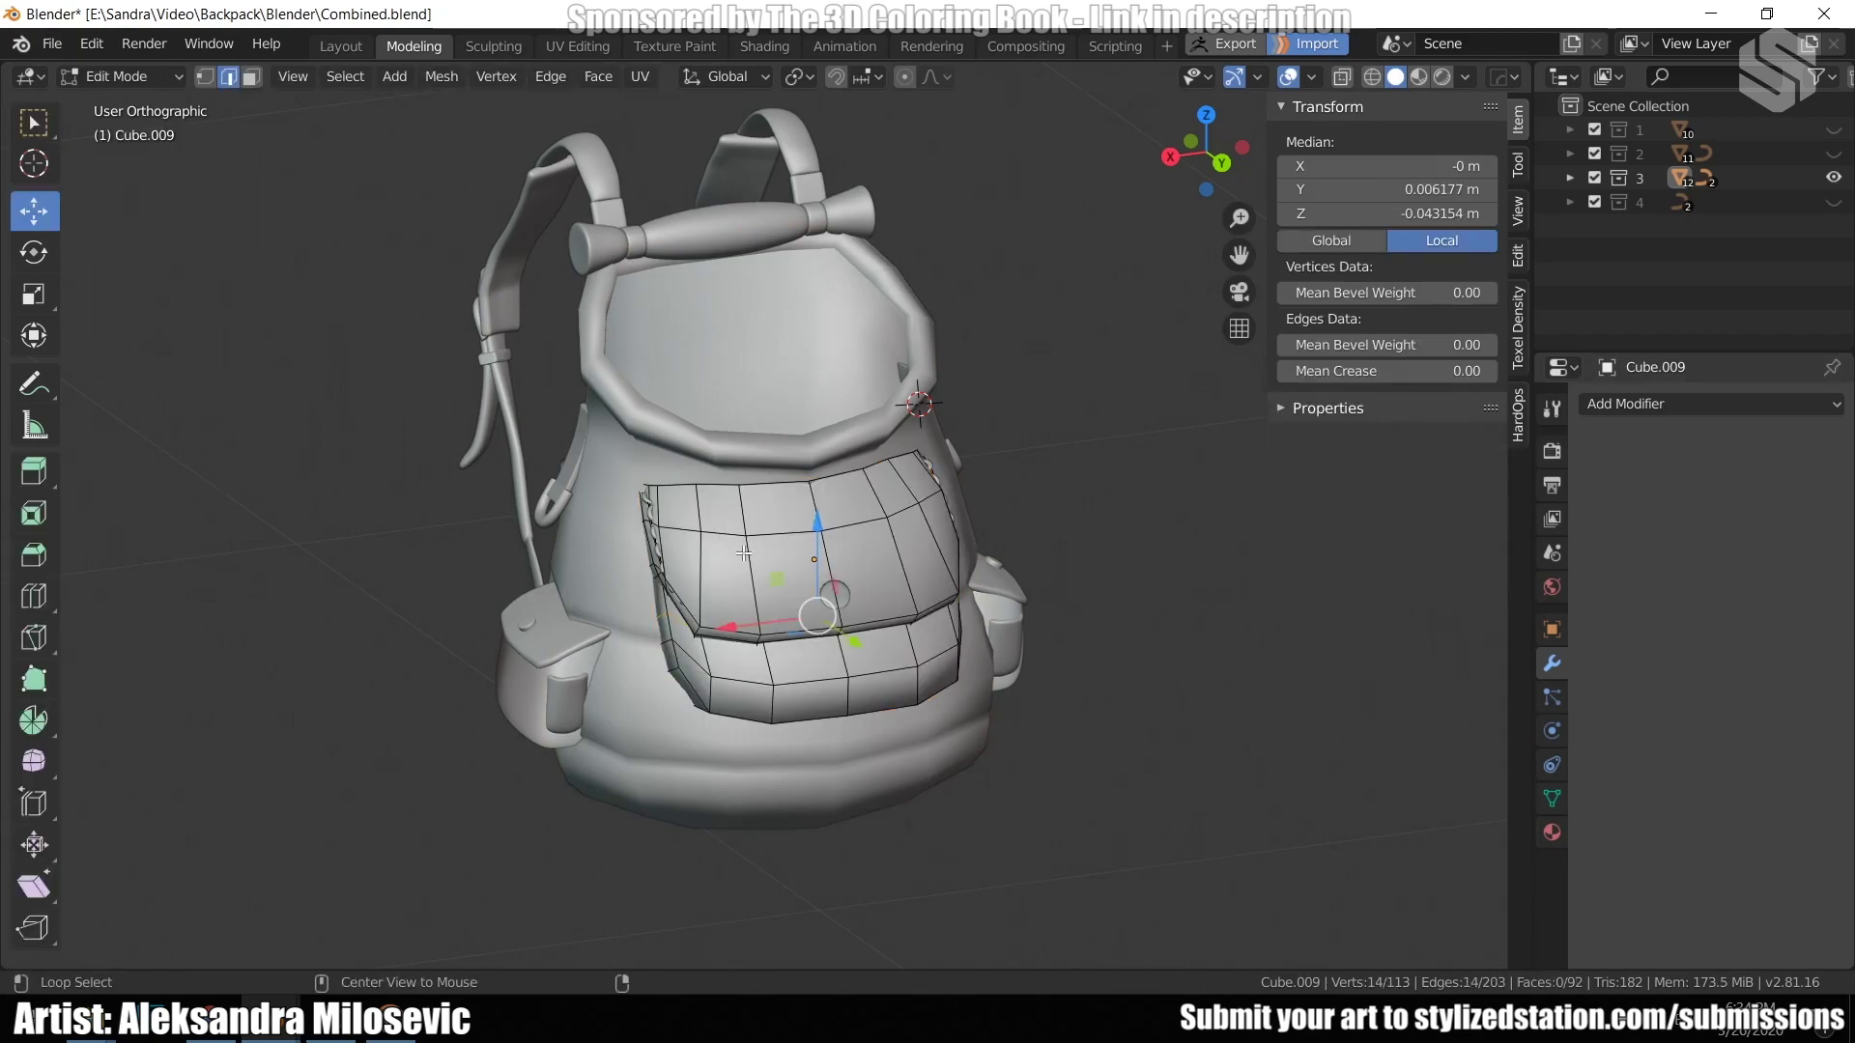
{"action": "left_click", "coordinate": [743, 552], "text": "alt"}
{"action": "key", "text": "x"}
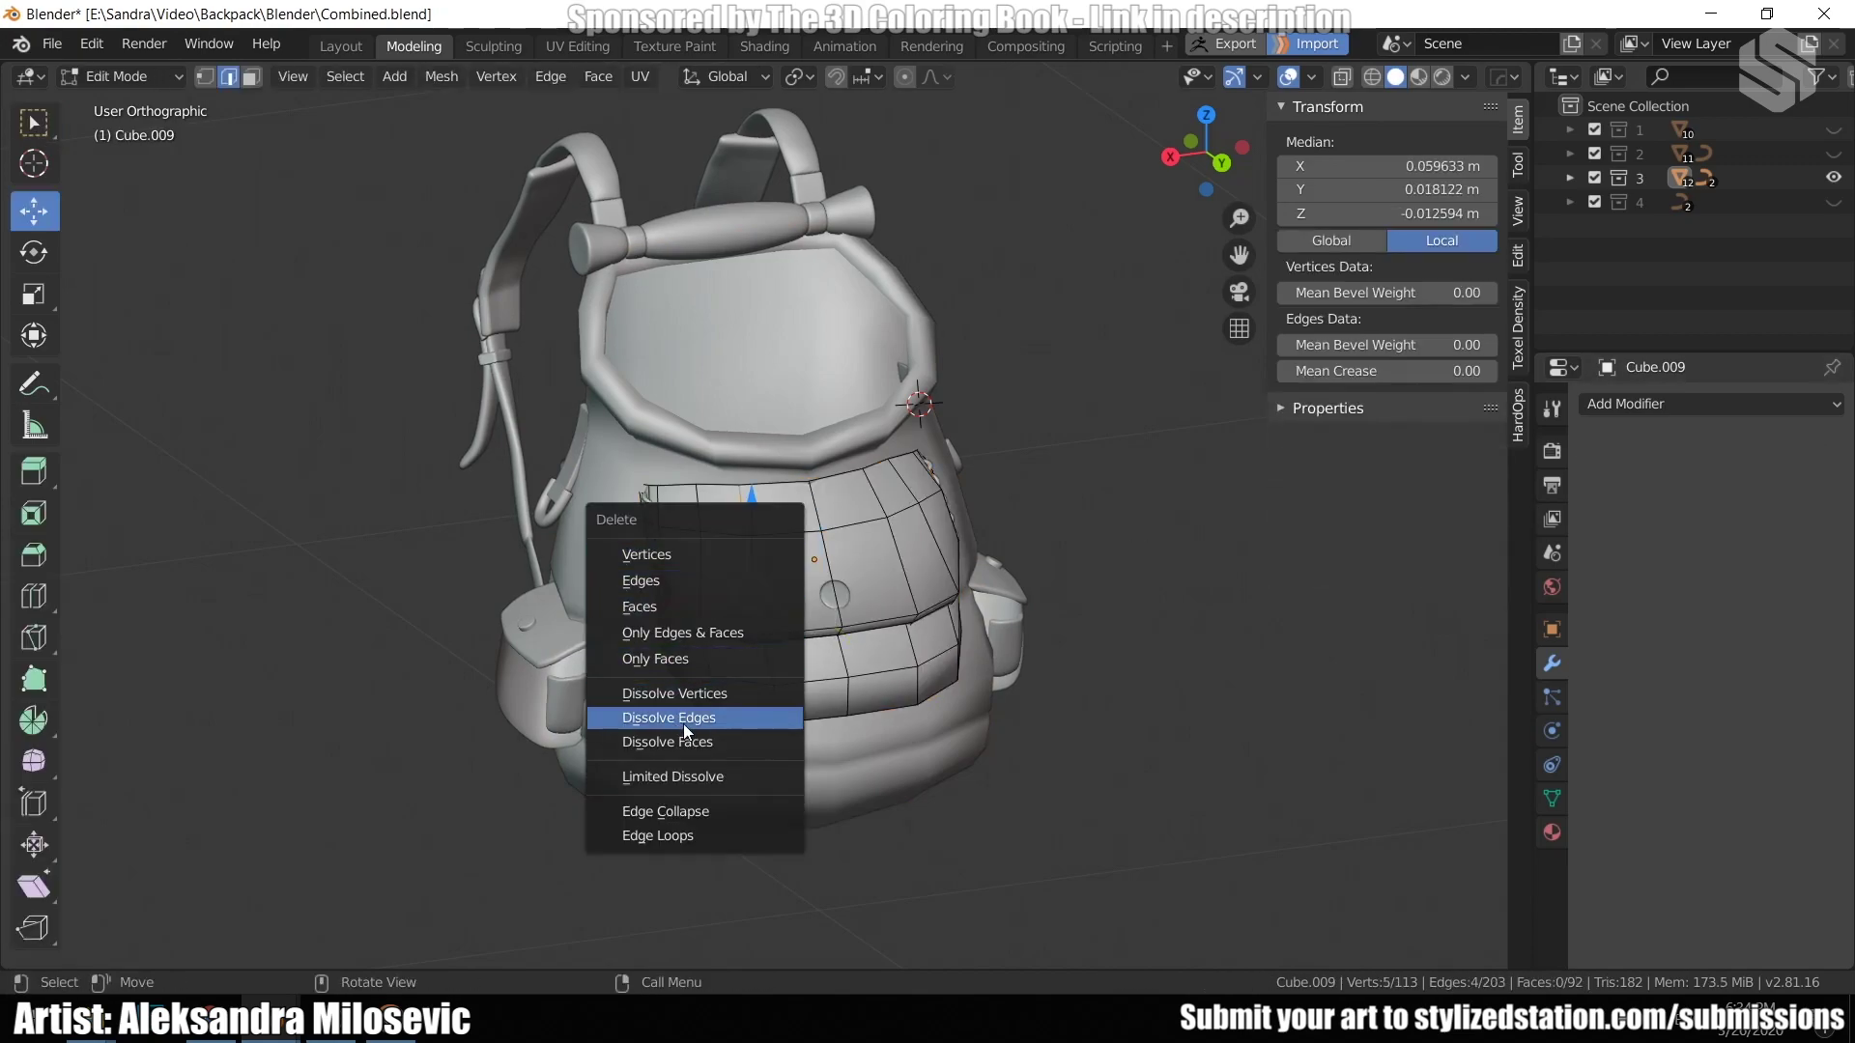
{"action": "left_click", "coordinate": [682, 718]}
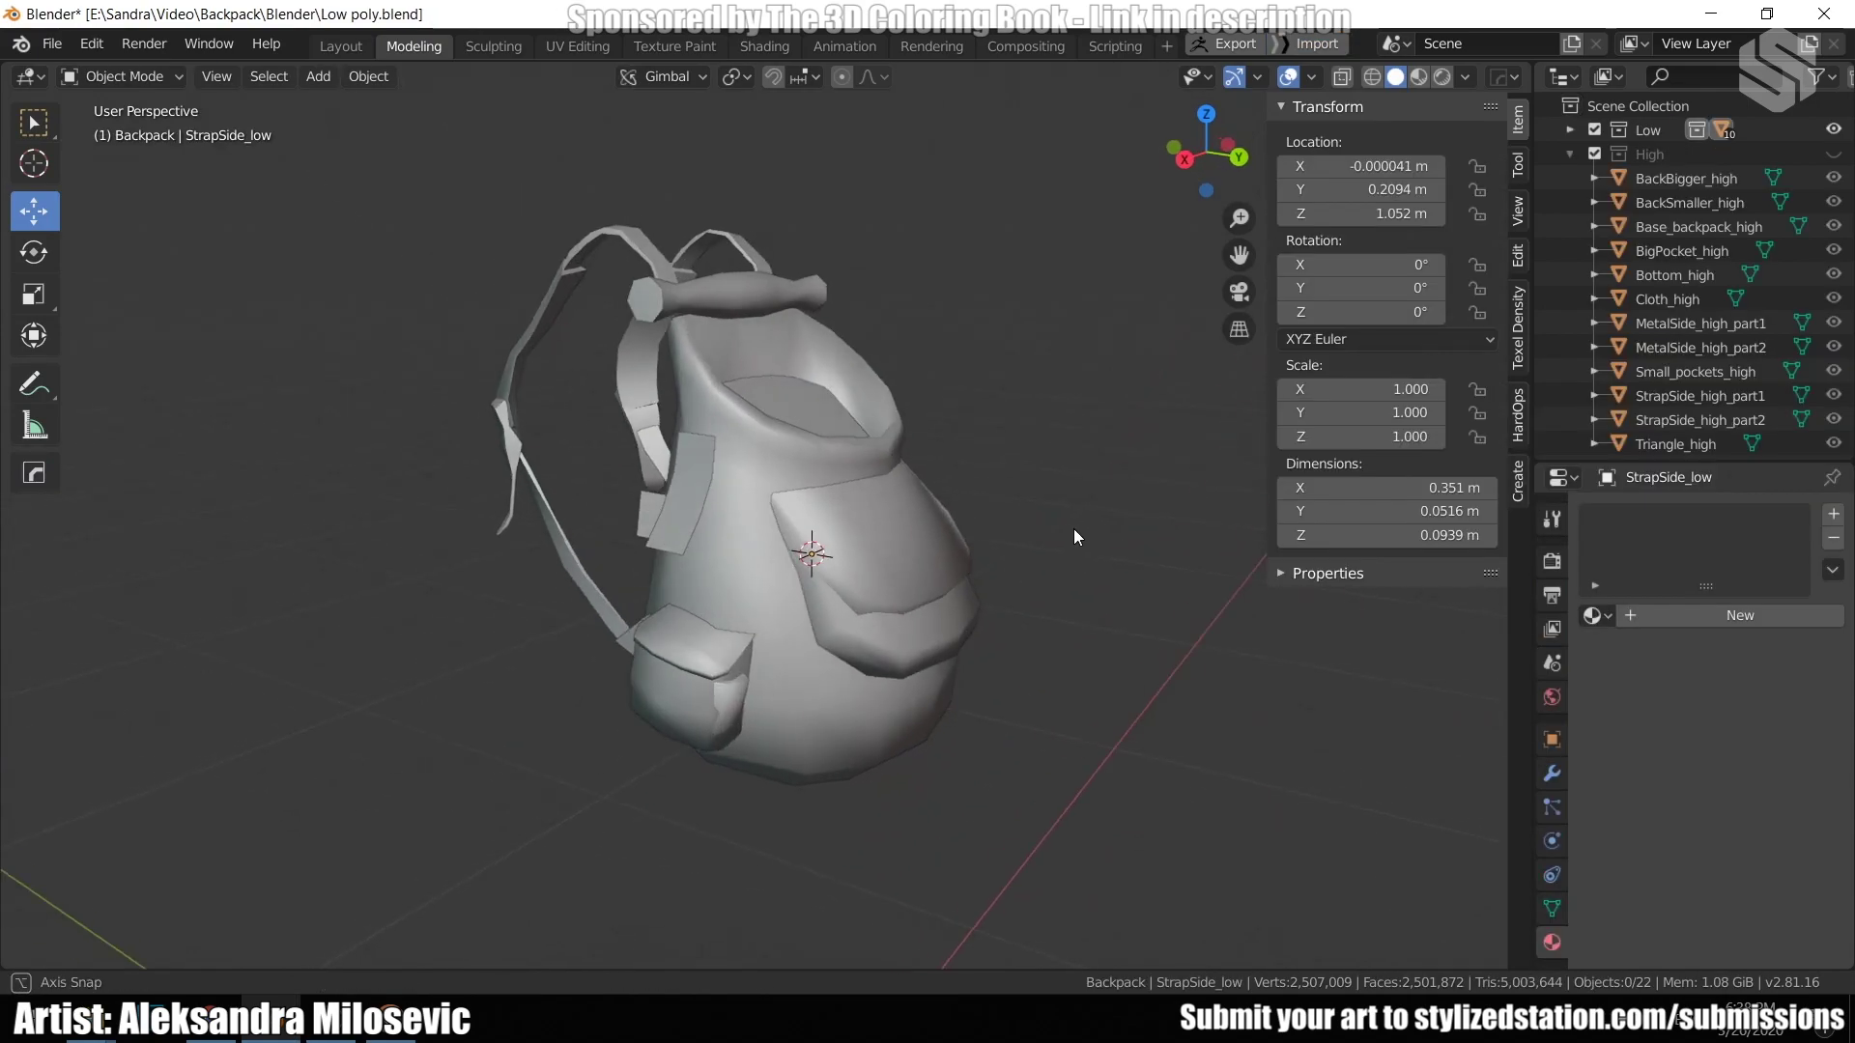
Inspect the StrapSide_low and MetalSide_low pieces, briefly entering Edit Mode on each.
{"action": "left_click", "coordinate": [694, 497]}
{"action": "key", "text": "KP_Decimal"}
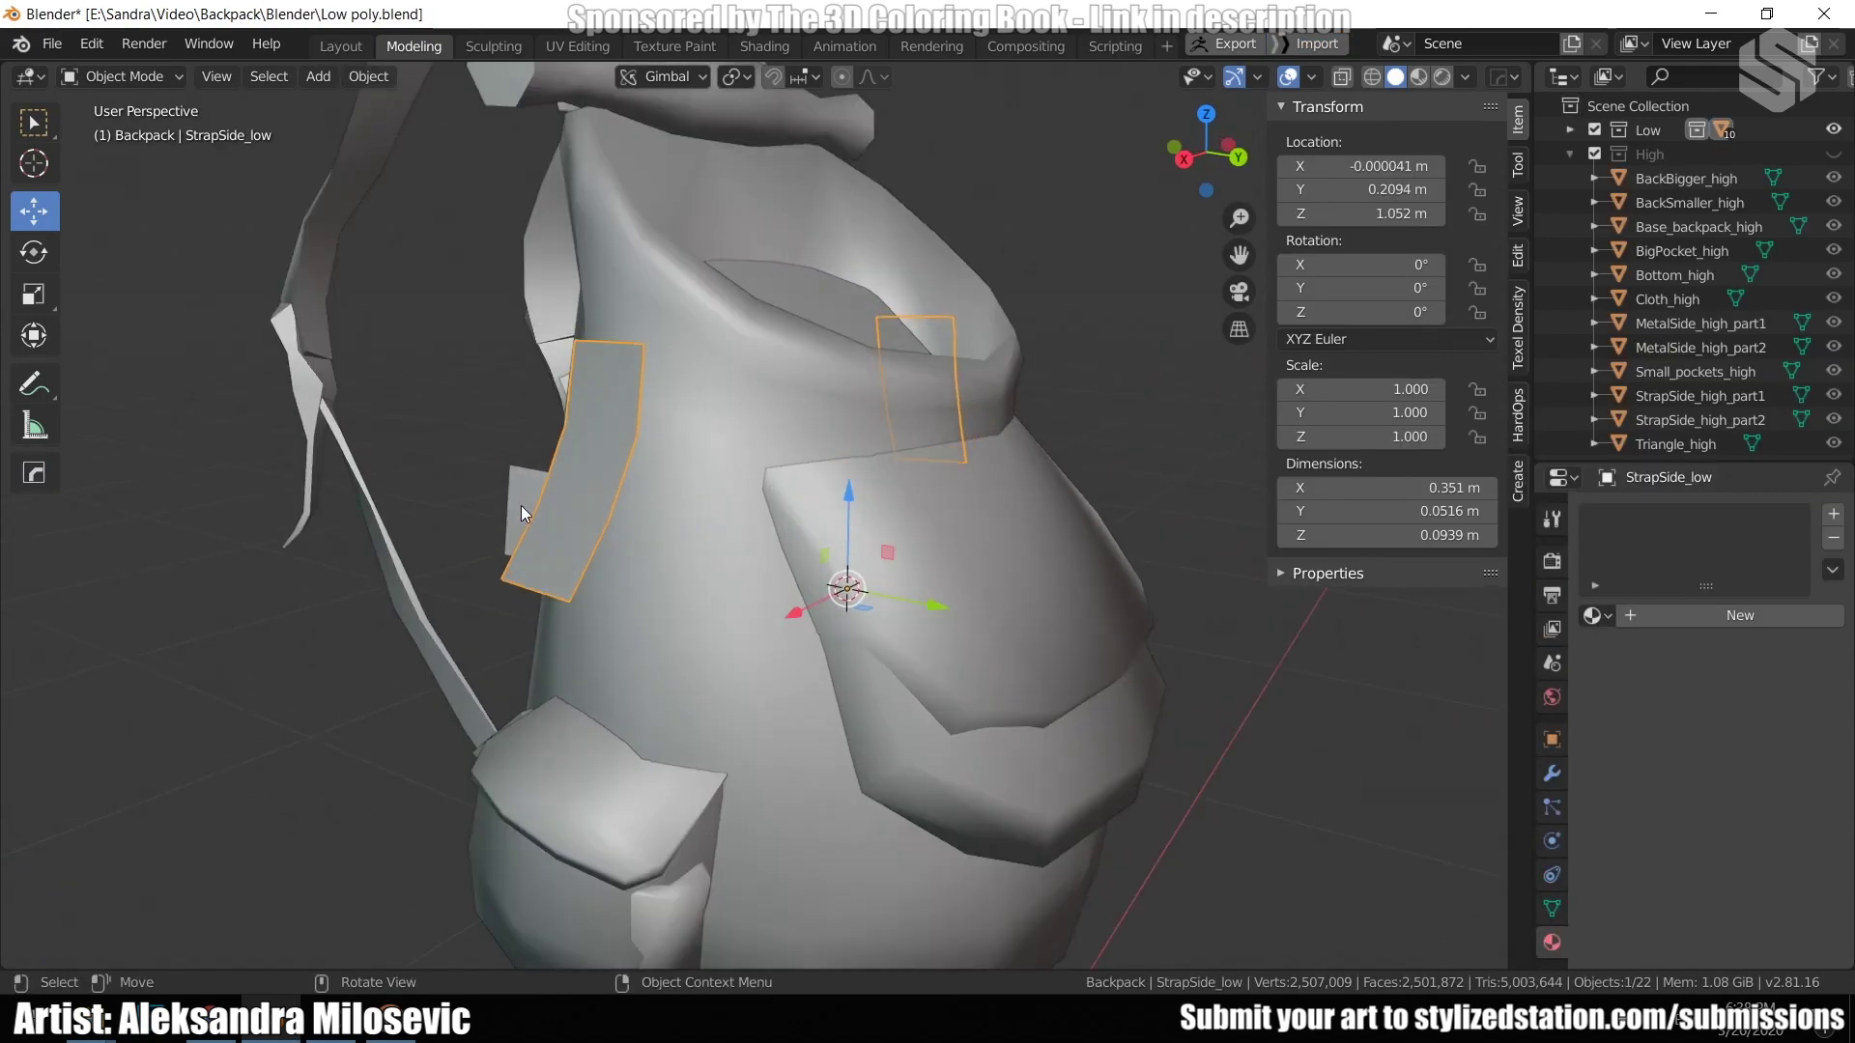
{"action": "left_click", "coordinate": [519, 506]}
{"action": "middle_click_drag", "start_coordinate": [460, 449], "coordinate": [564, 452]}
{"action": "key", "text": "Tab"}
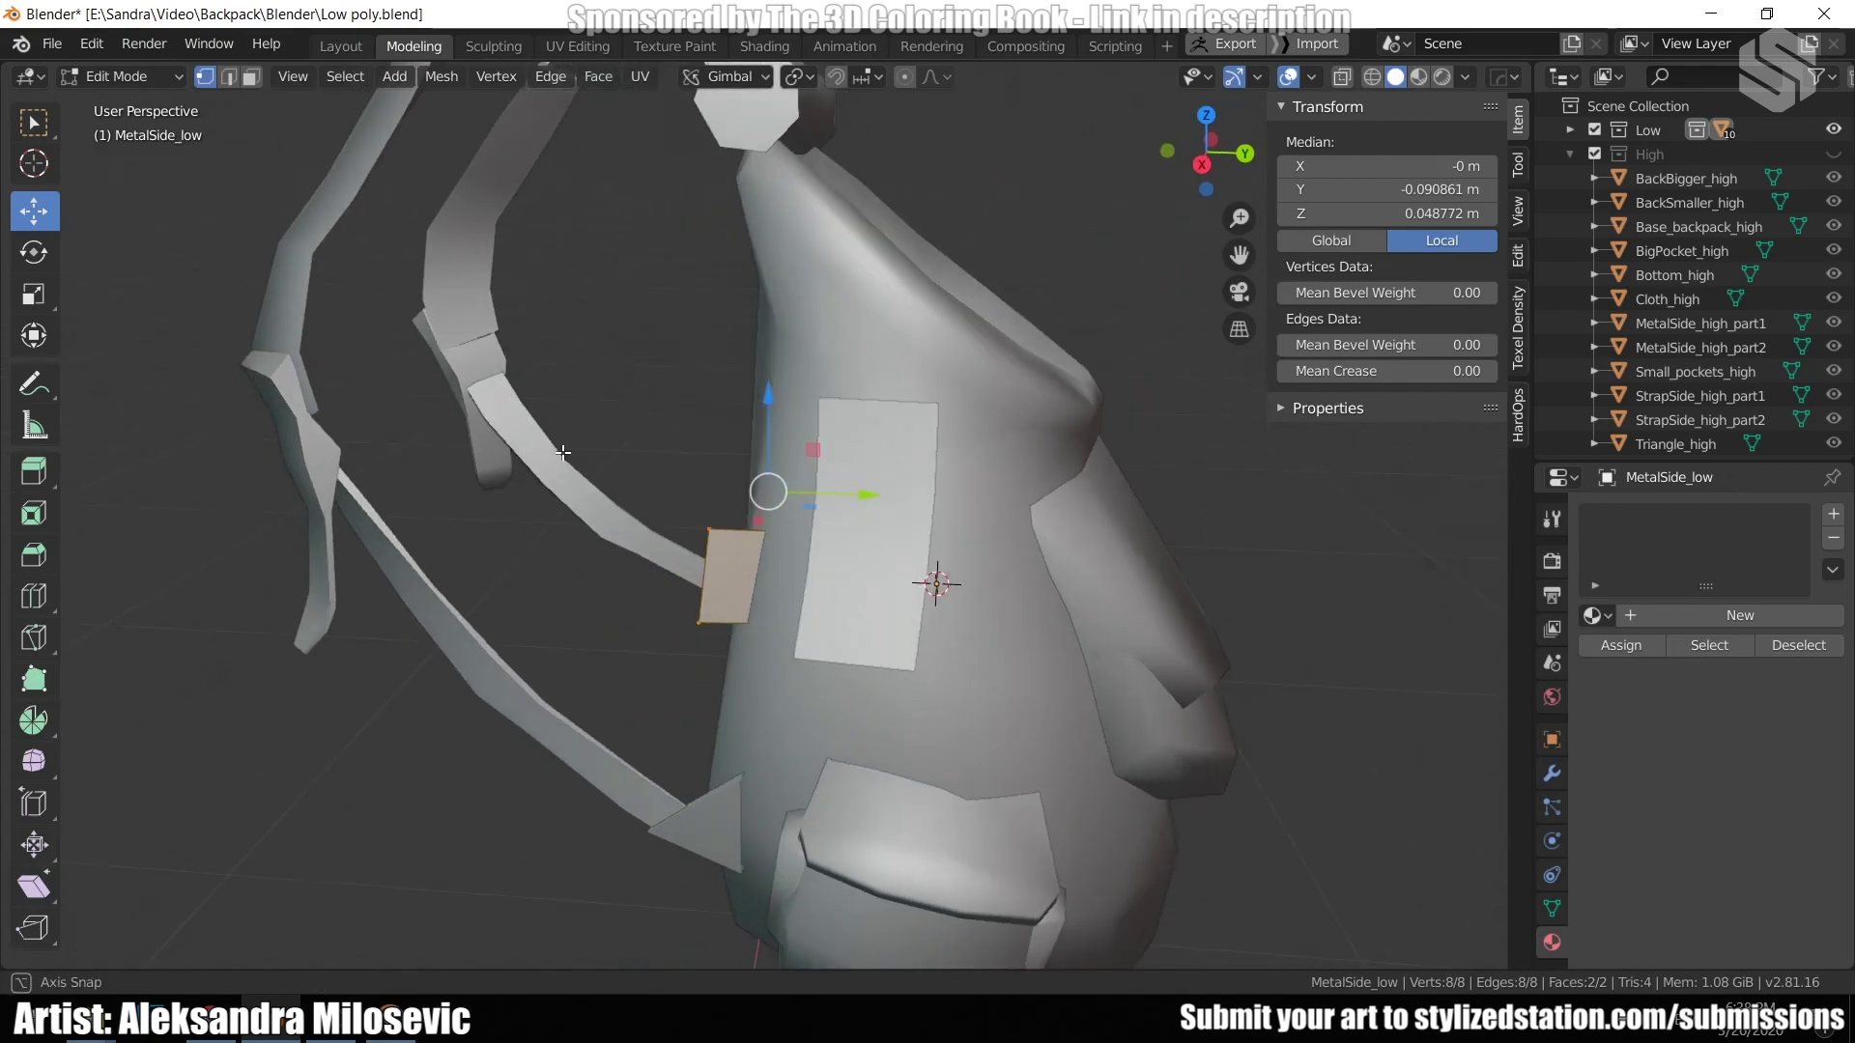
{"action": "key", "text": "Tab"}
{"action": "left_click", "coordinate": [823, 612]}
{"action": "key", "text": "Tab"}
{"action": "middle_click_drag", "start_coordinate": [599, 522], "coordinate": [523, 518]}
{"action": "key", "text": "Tab"}
Join all low-poly parts into StrapSide_low with Ctrl+J and open UV Editing in Edit Mode.
{"action": "scroll", "coordinate": [524, 518], "scroll_direction": "down", "scroll_amount": 4}
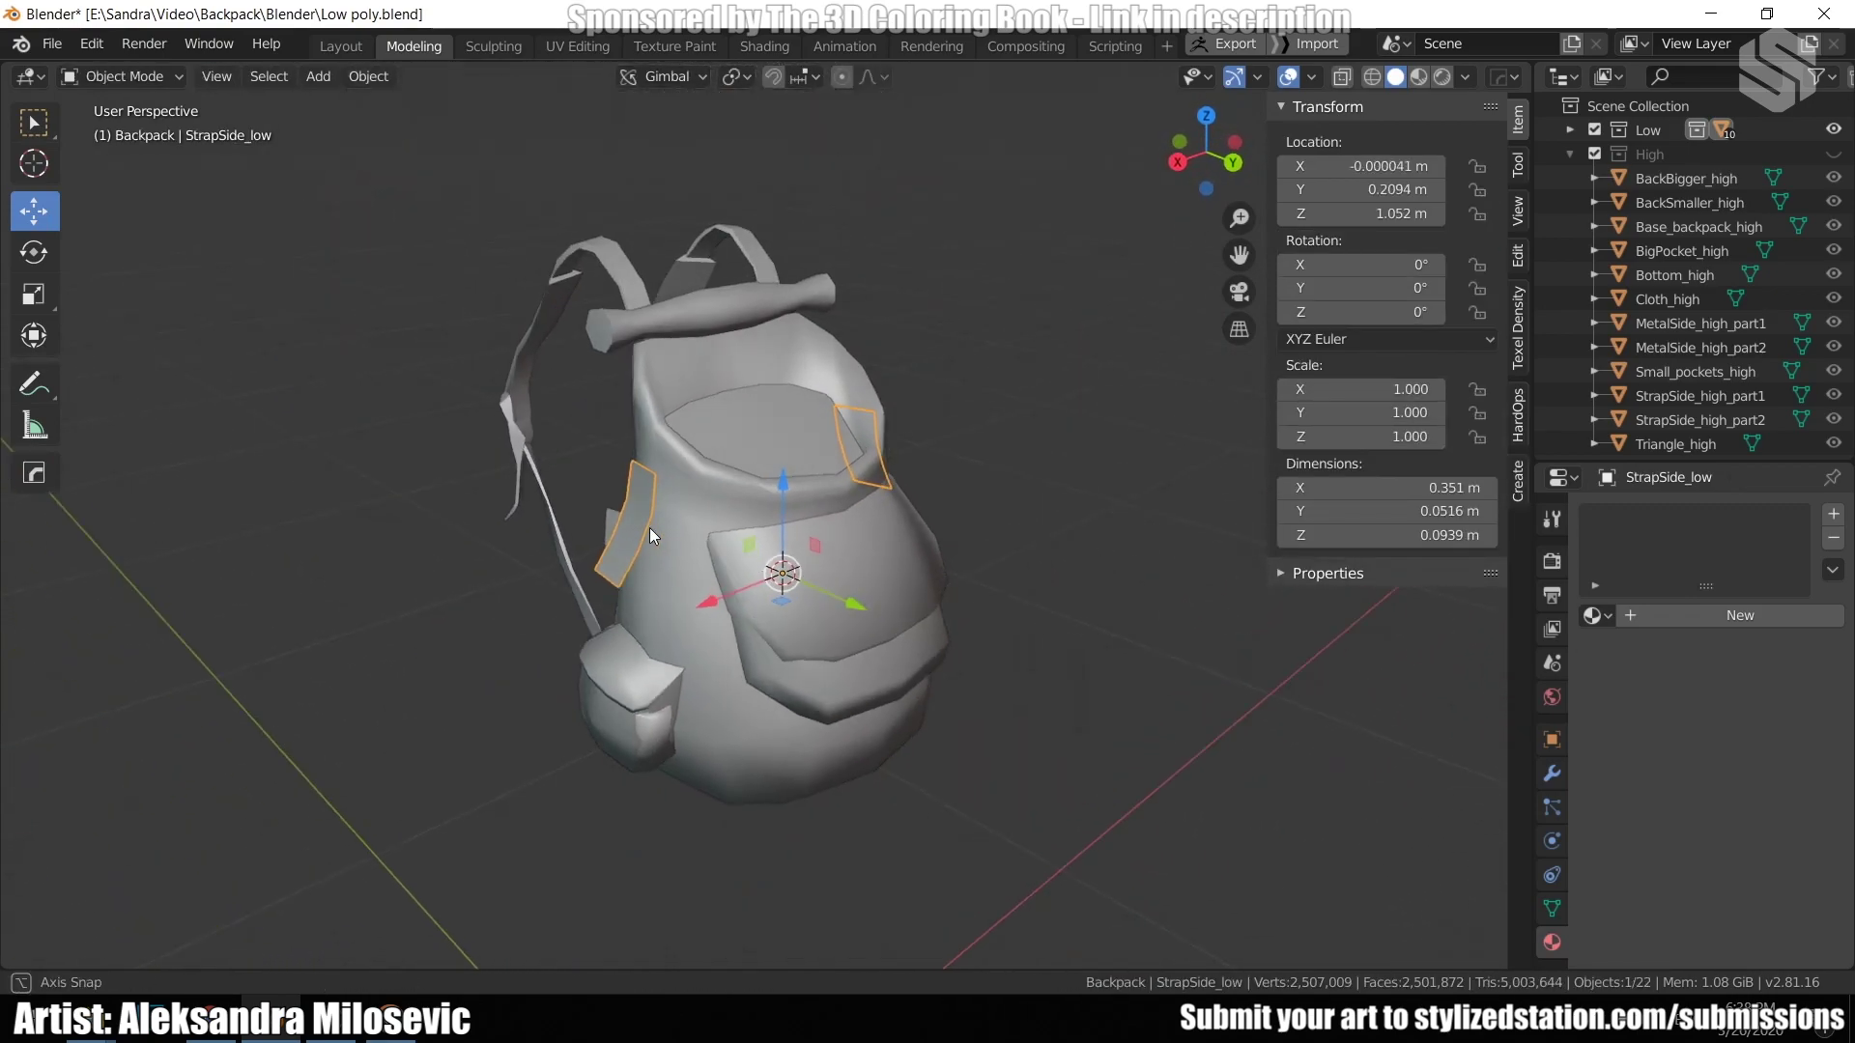
{"action": "key", "text": "a"}
{"action": "key", "text": "ctrl+j"}
{"action": "key", "text": "Tab"}
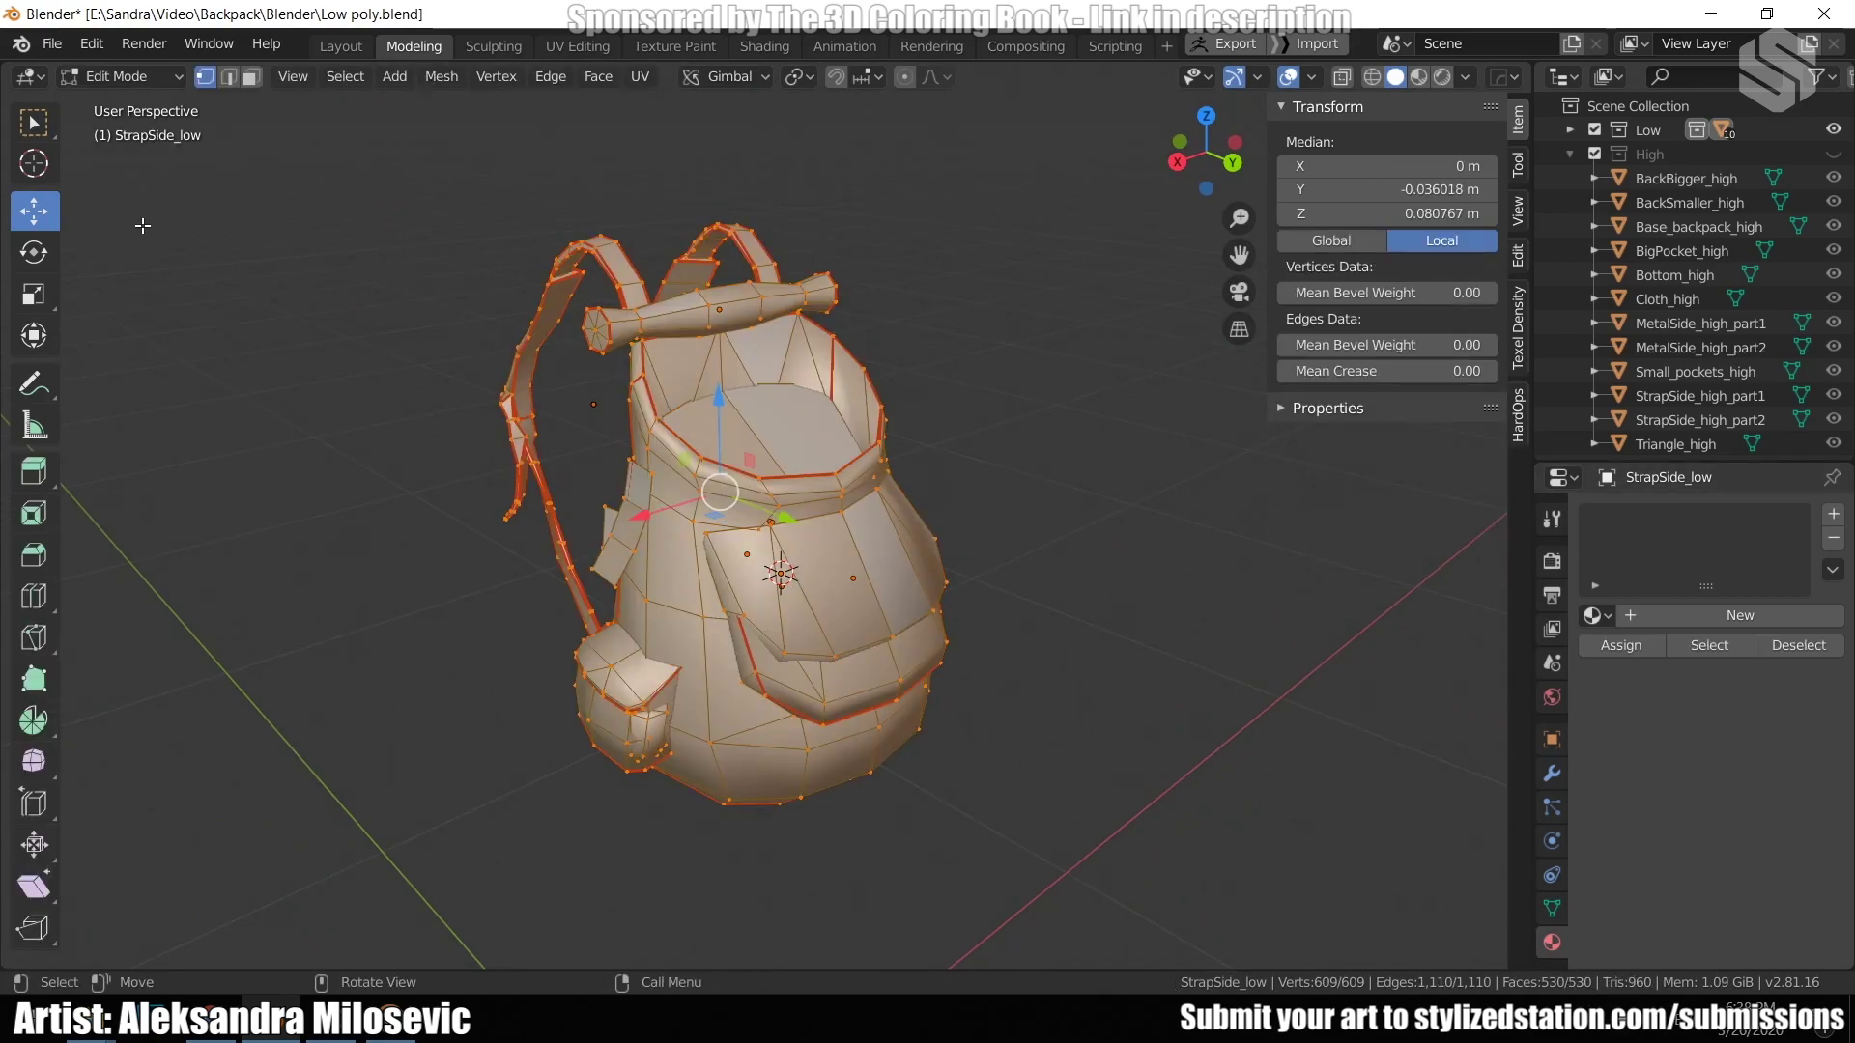
{"action": "left_click", "coordinate": [603, 43]}
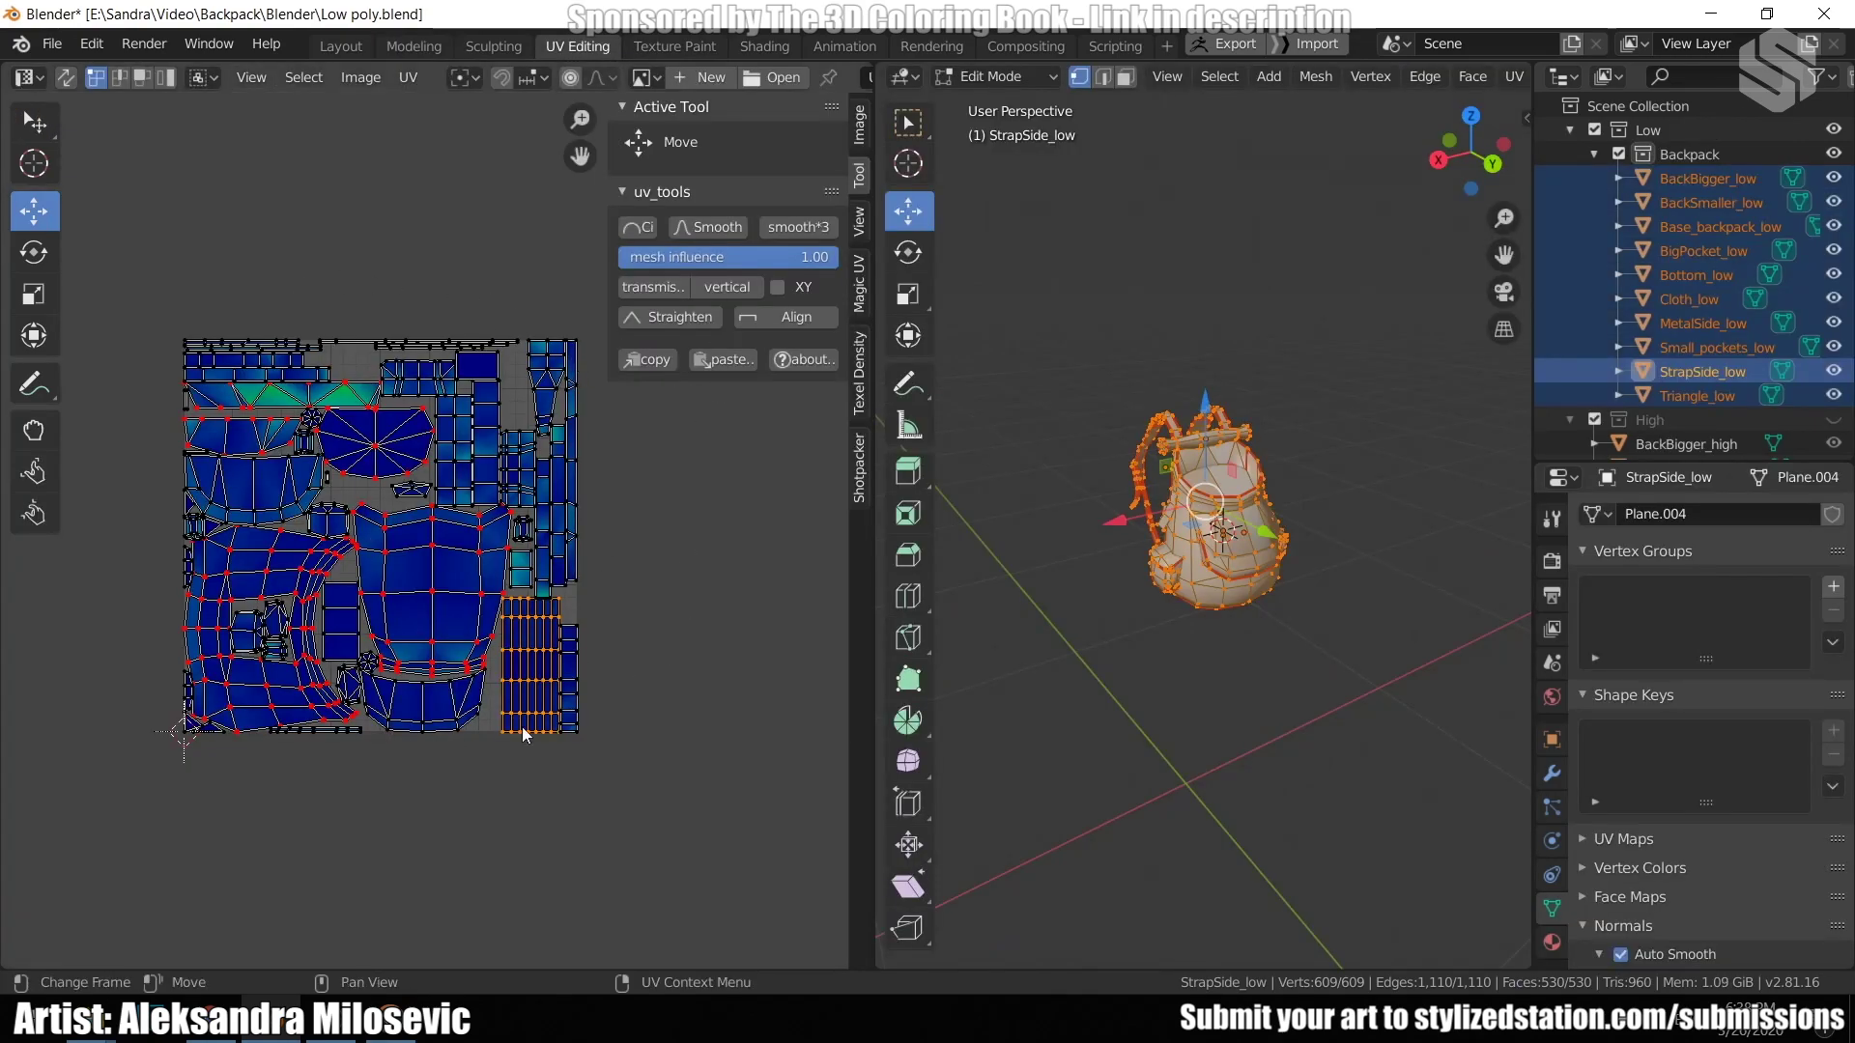
{"action": "scroll", "coordinate": [1287, 535], "scroll_direction": "up", "scroll_amount": 6}
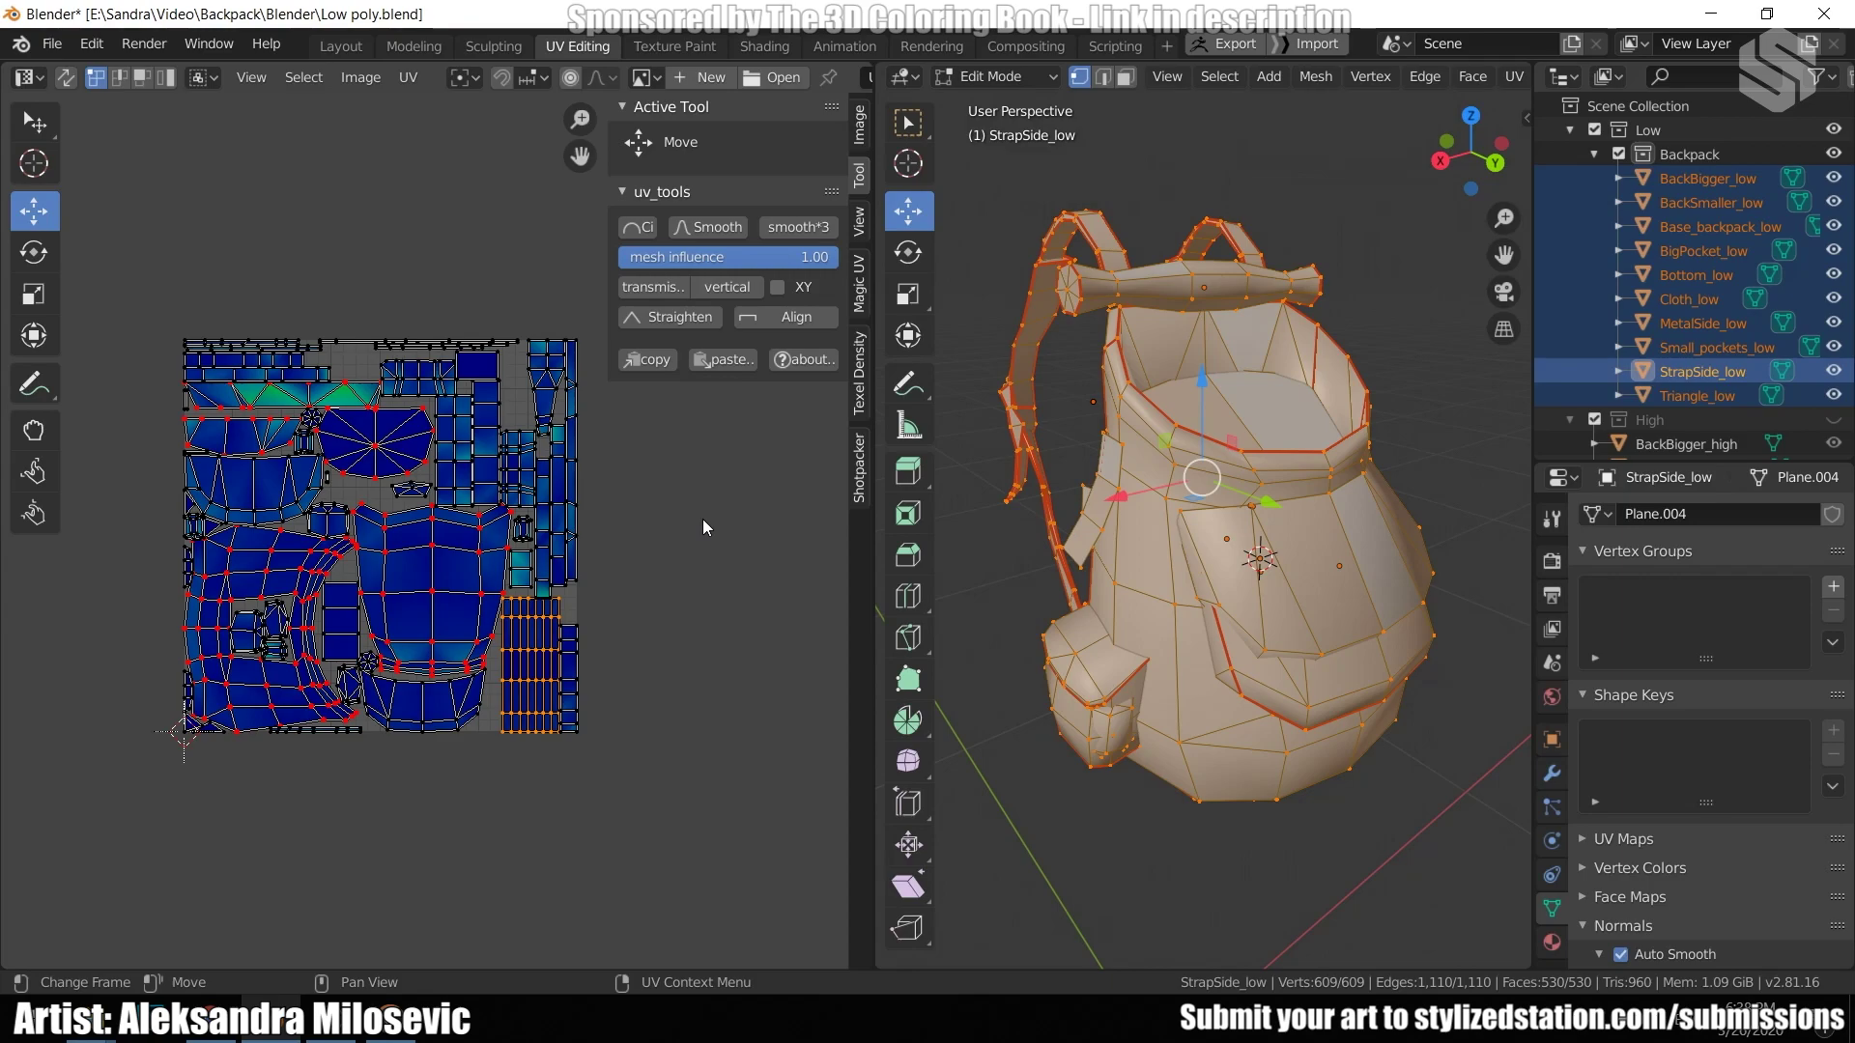
{"action": "middle_click_drag", "start_coordinate": [1219, 369], "coordinate": [1078, 625]}
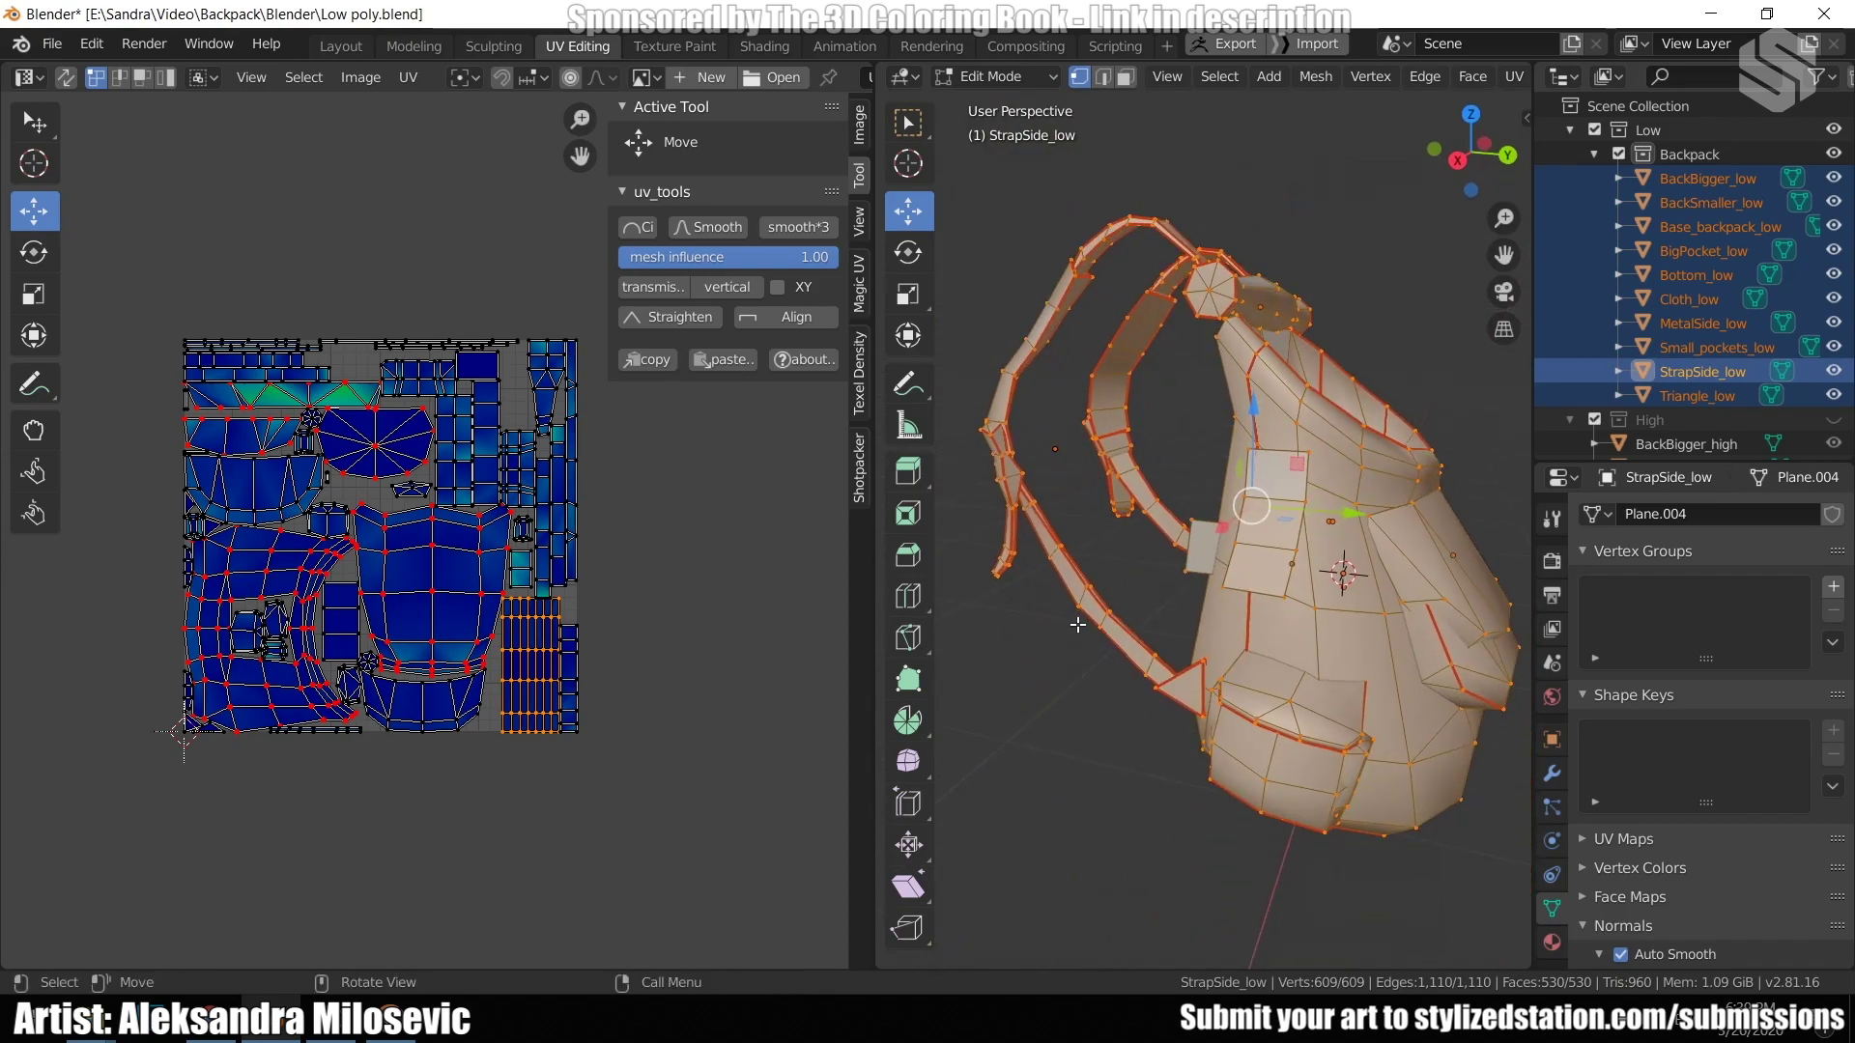
Select the whole back strap and unwrap its UVs again.
{"action": "left_click", "coordinate": [1078, 623]}
{"action": "key", "text": "l"}
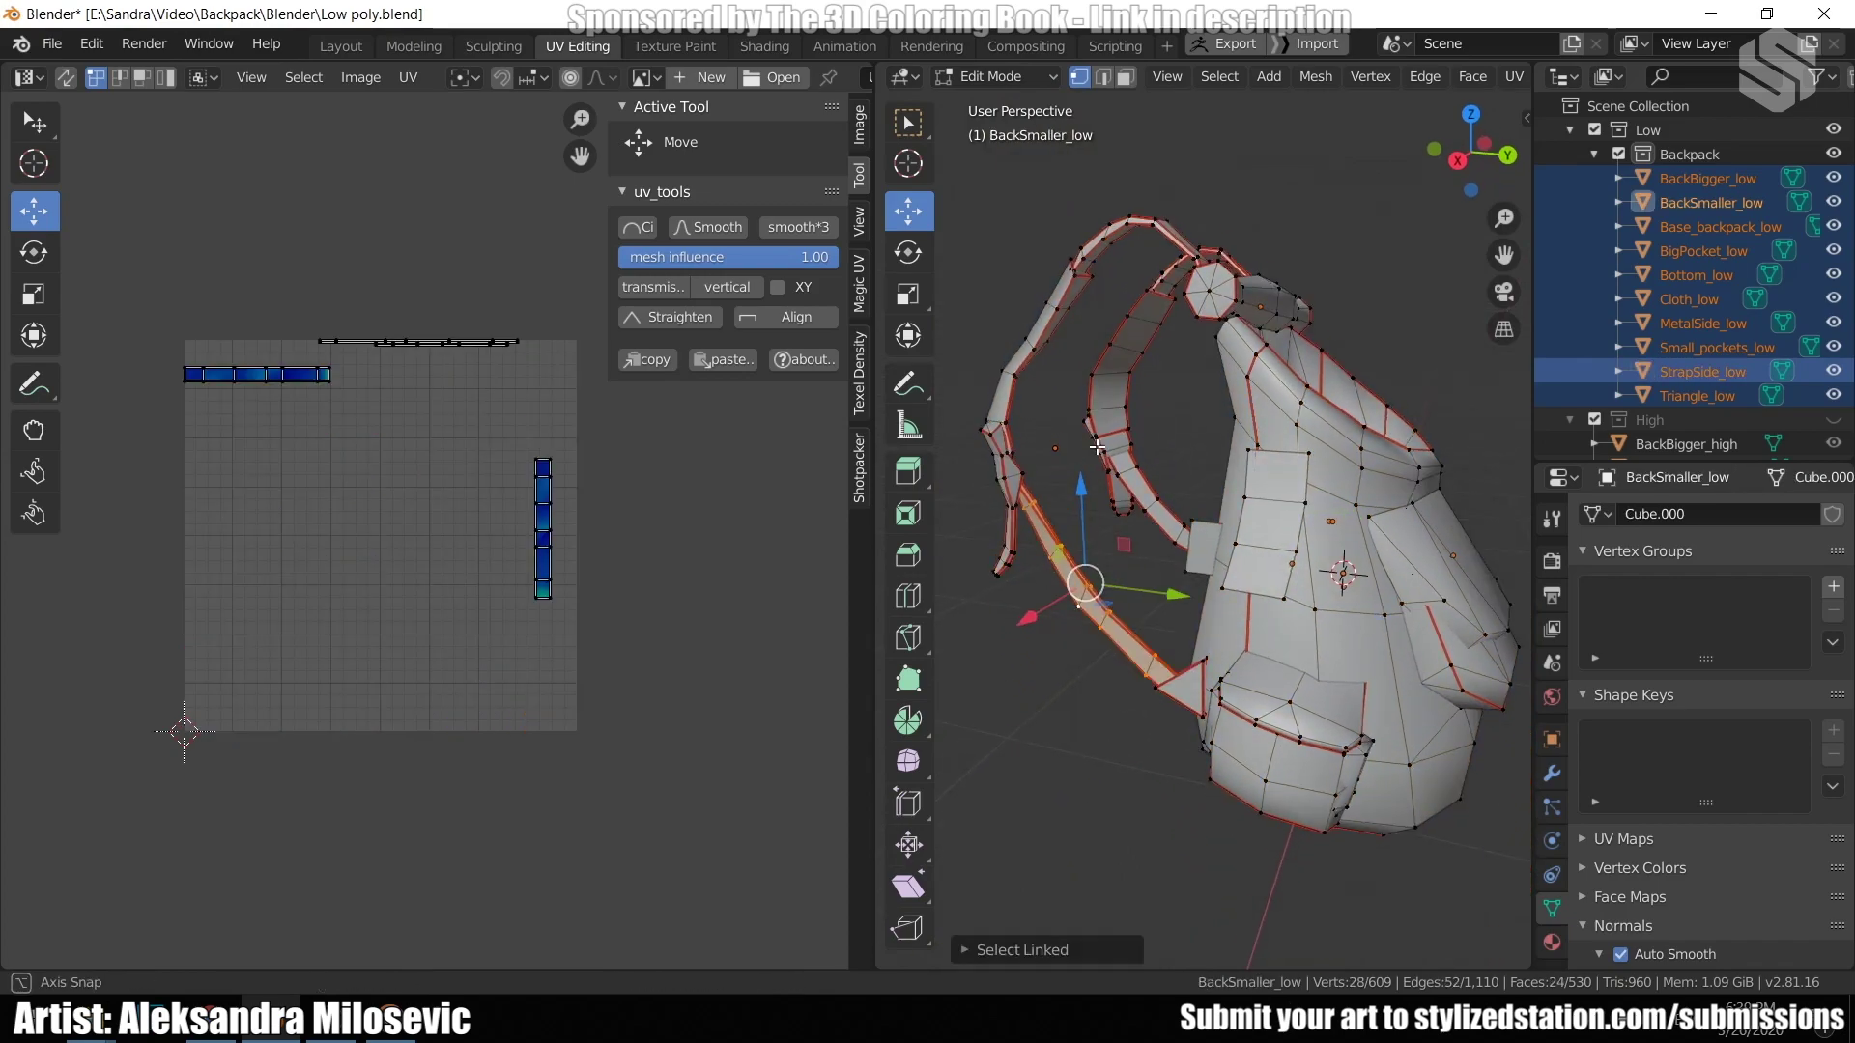
{"action": "scroll", "coordinate": [1102, 541], "scroll_direction": "up", "scroll_amount": 4}
{"action": "key", "text": "u"}
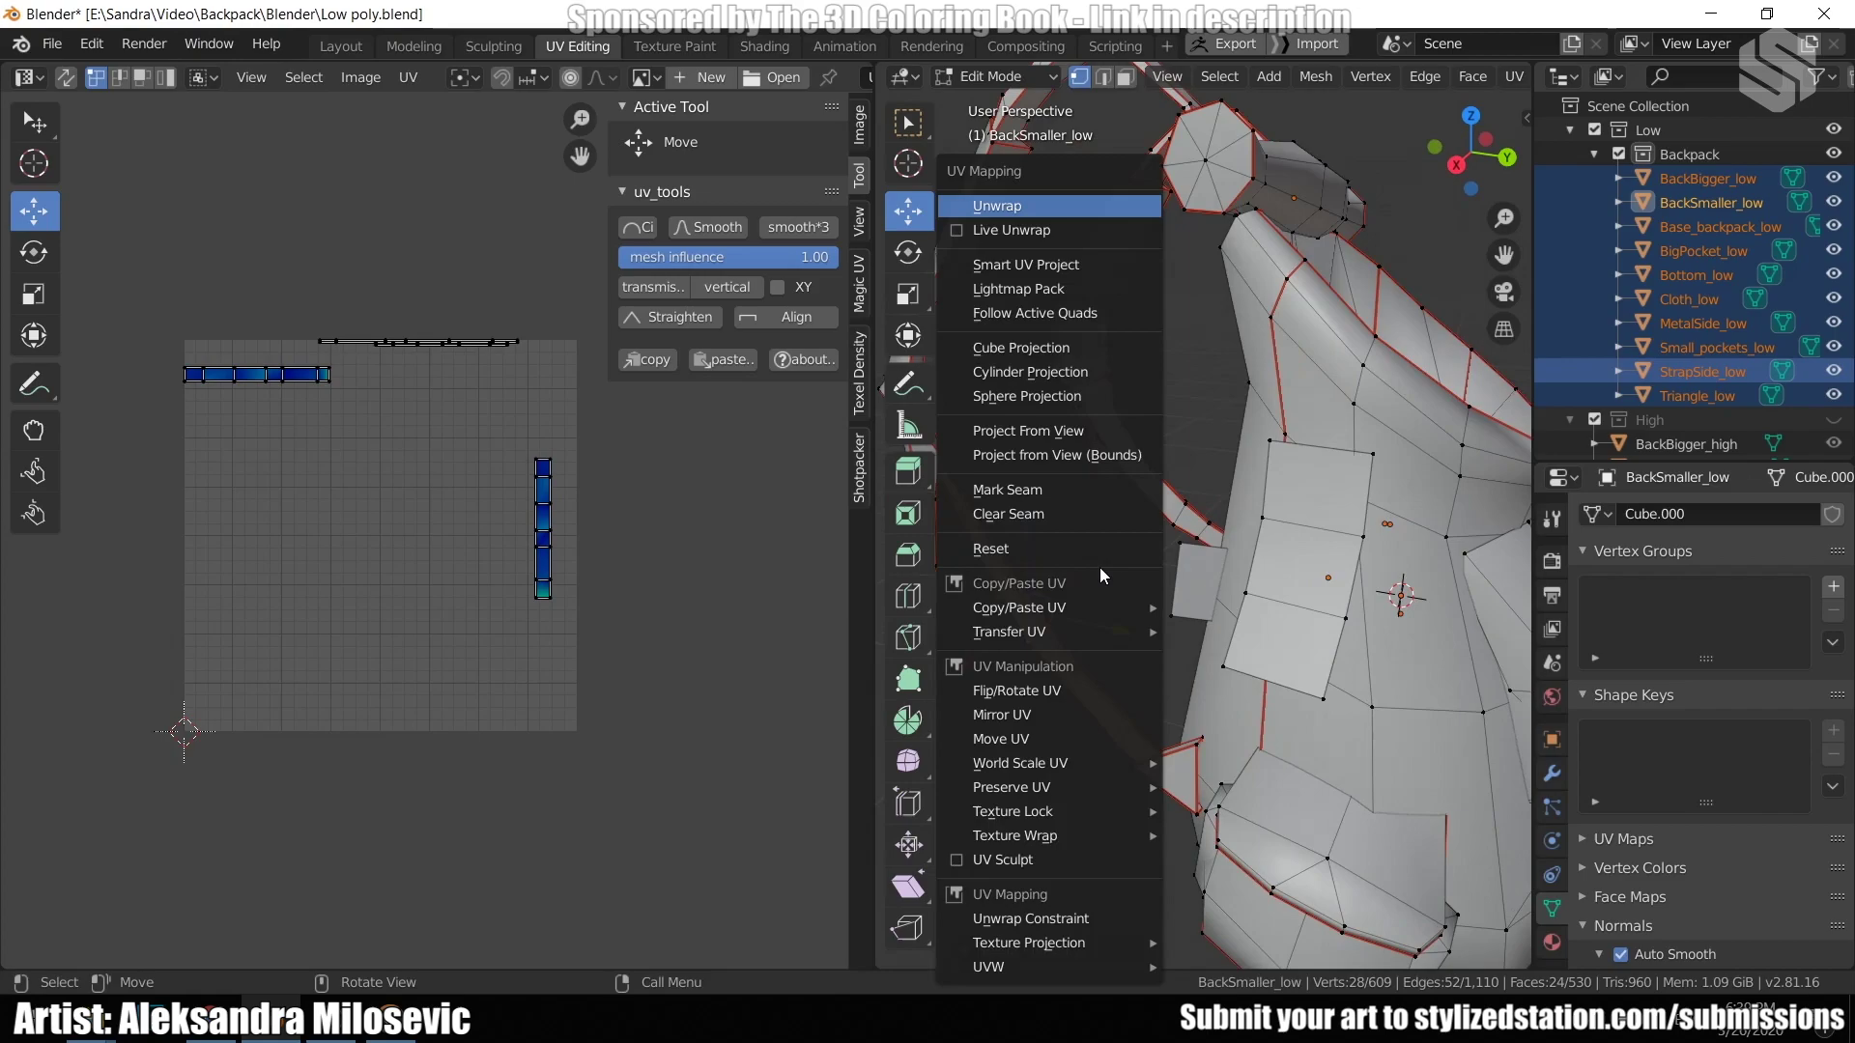
{"action": "left_click", "coordinate": [1066, 206]}
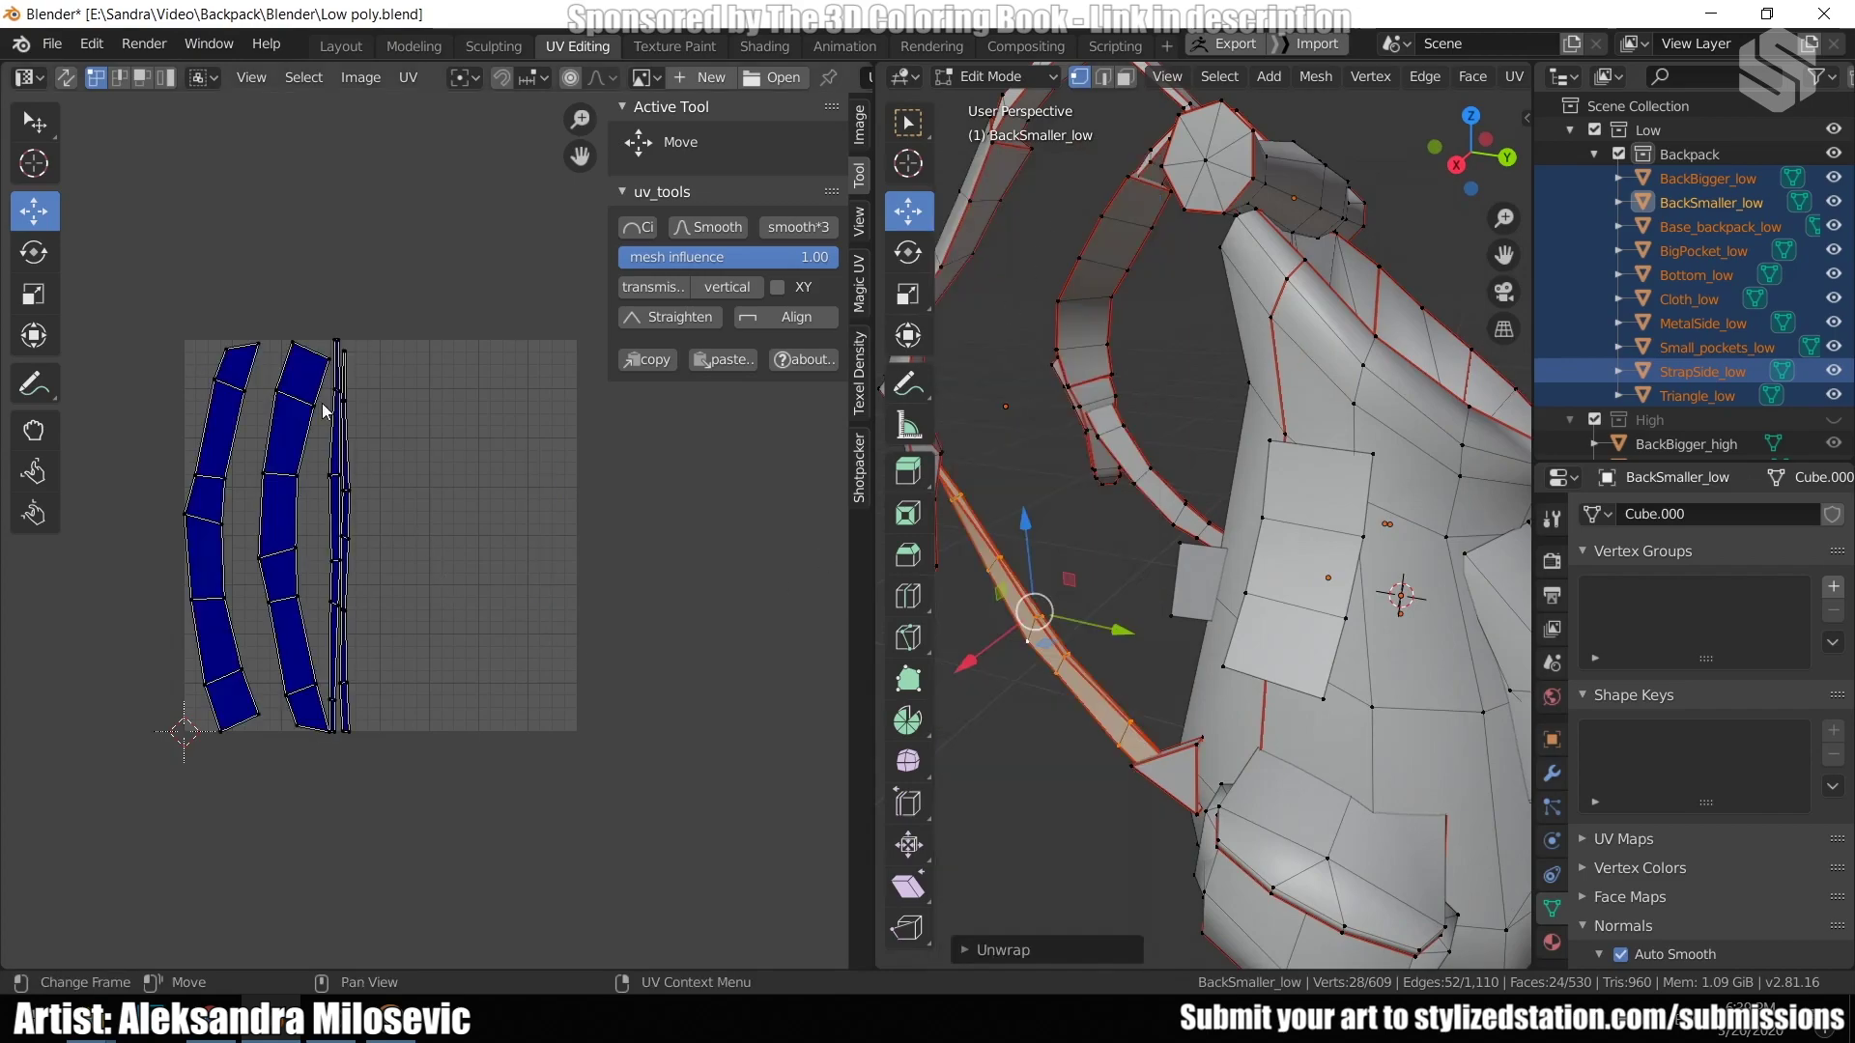
Straighten the left and middle UV strips into vertical columns.
{"action": "middle_click_drag", "start_coordinate": [357, 315], "coordinate": [393, 322]}
{"action": "left_click", "coordinate": [653, 290]}
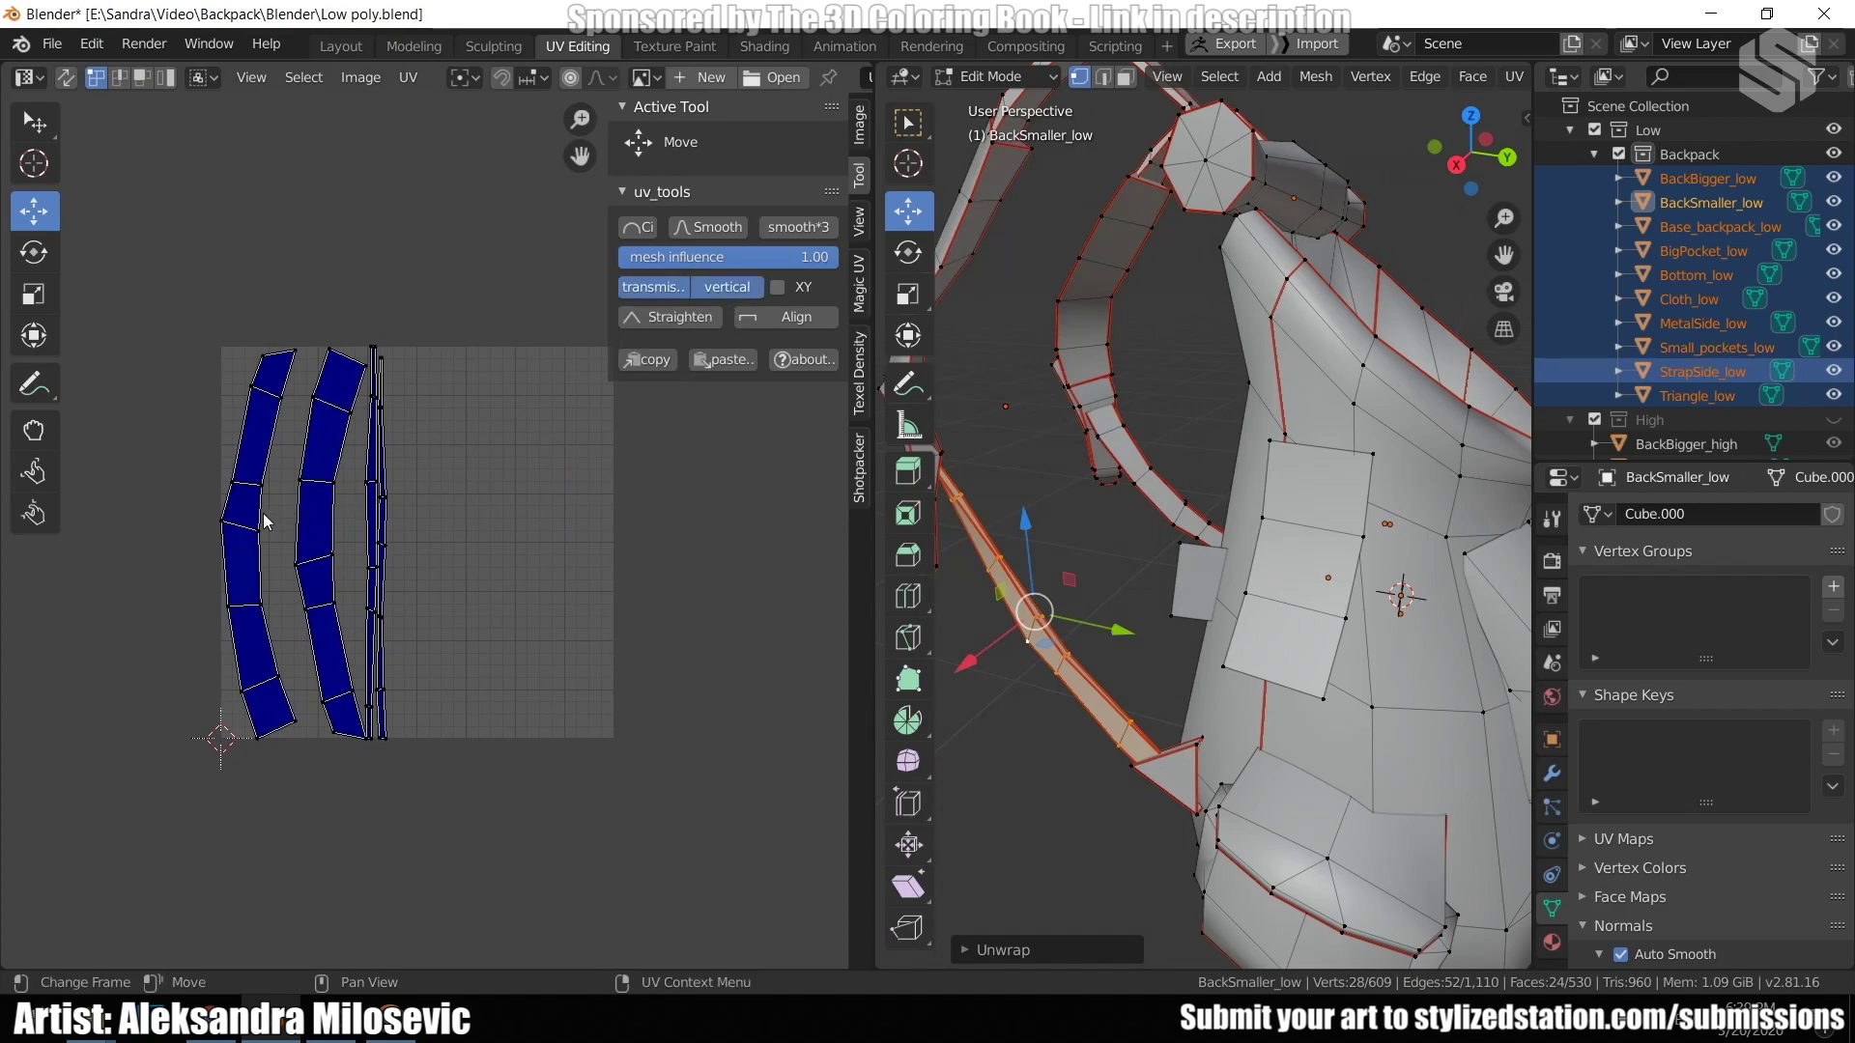
{"action": "left_click", "coordinate": [263, 513], "text": "alt"}
{"action": "left_click", "coordinate": [674, 319]}
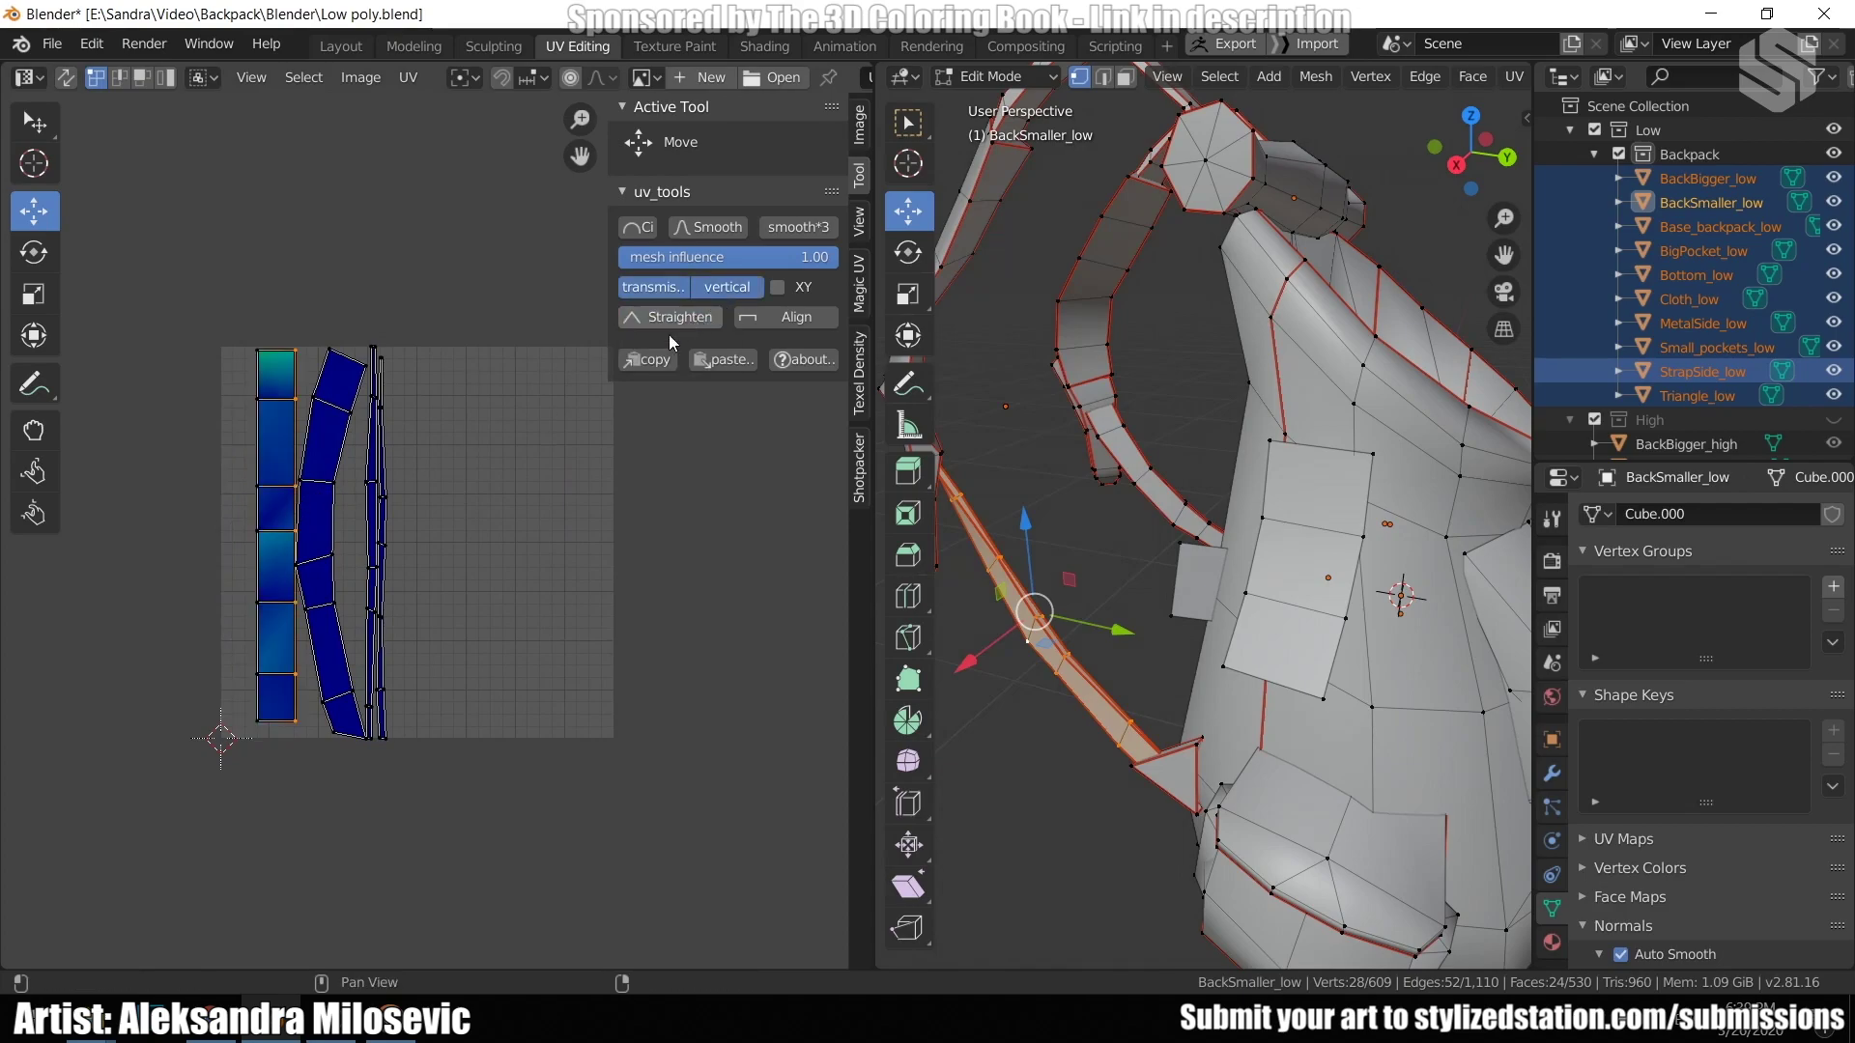
{"action": "left_click", "coordinate": [334, 537], "text": "alt"}
{"action": "left_click", "coordinate": [680, 319]}
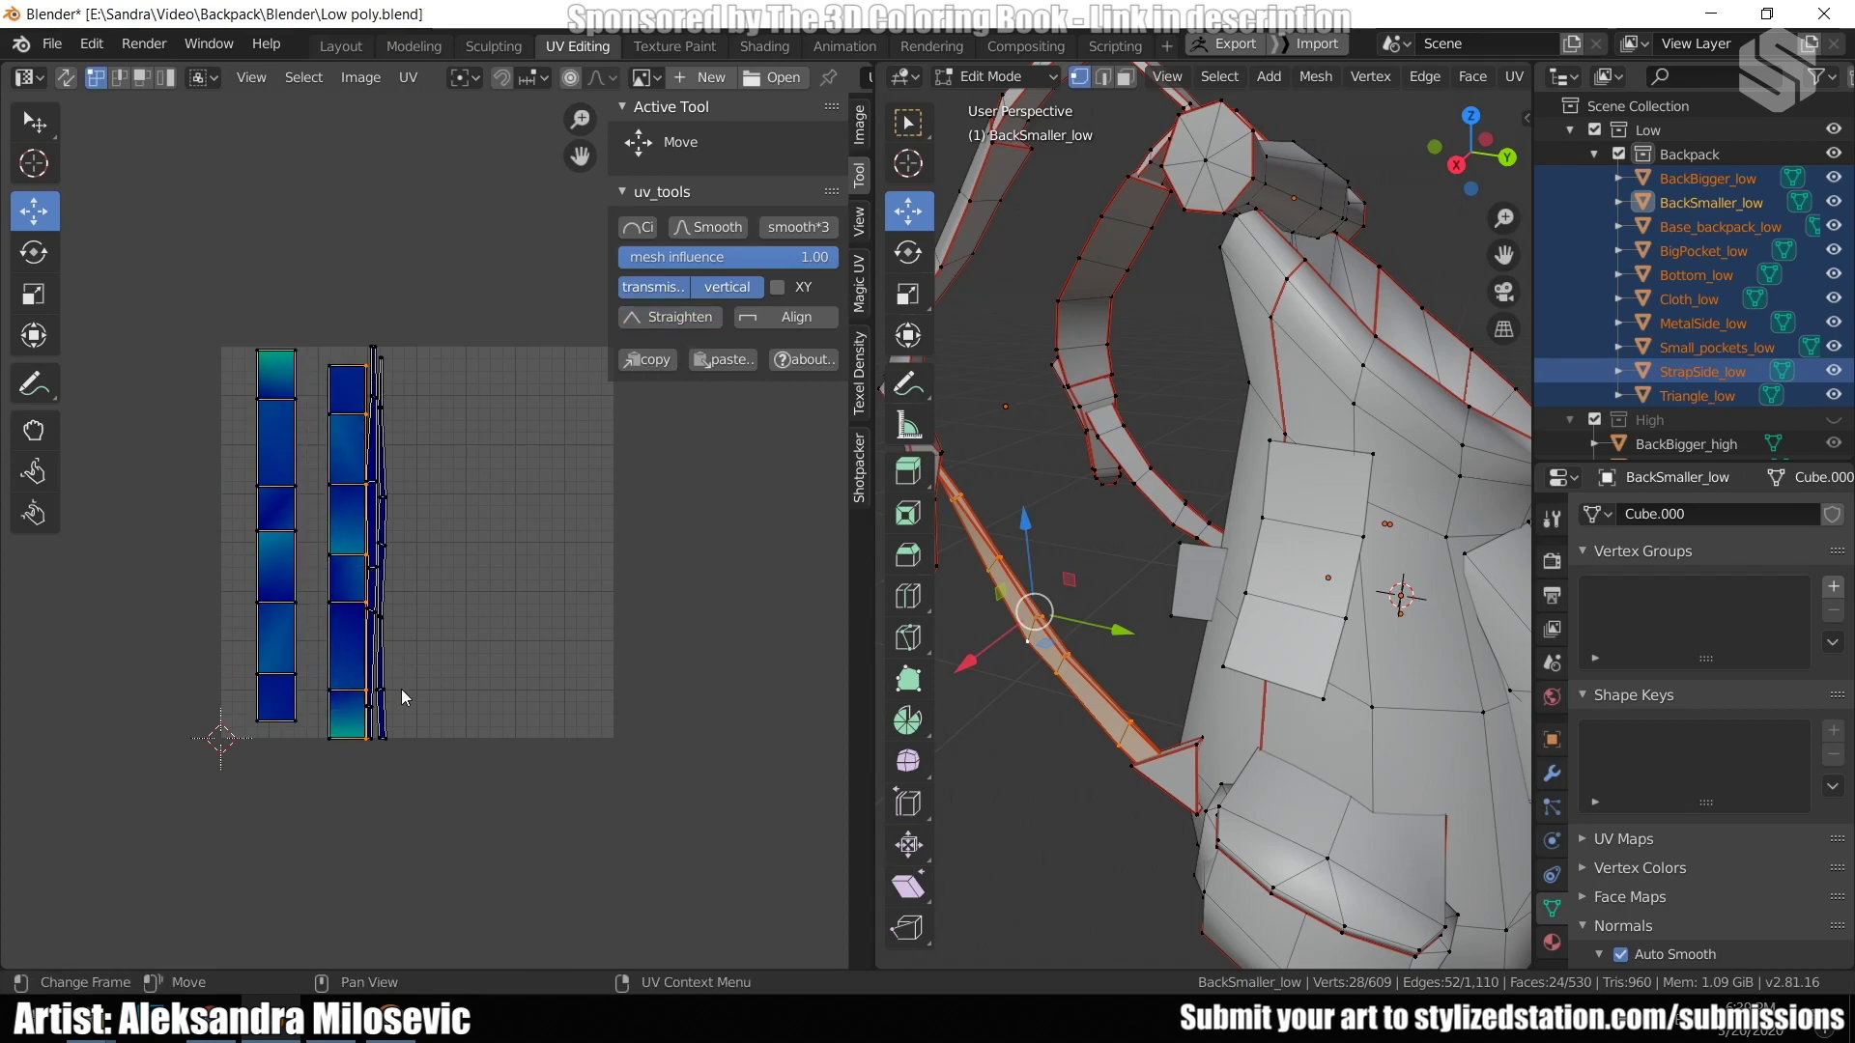
Enable UV Sync Selection and try straightening another UV edge loop.
{"action": "left_click", "coordinate": [68, 77]}
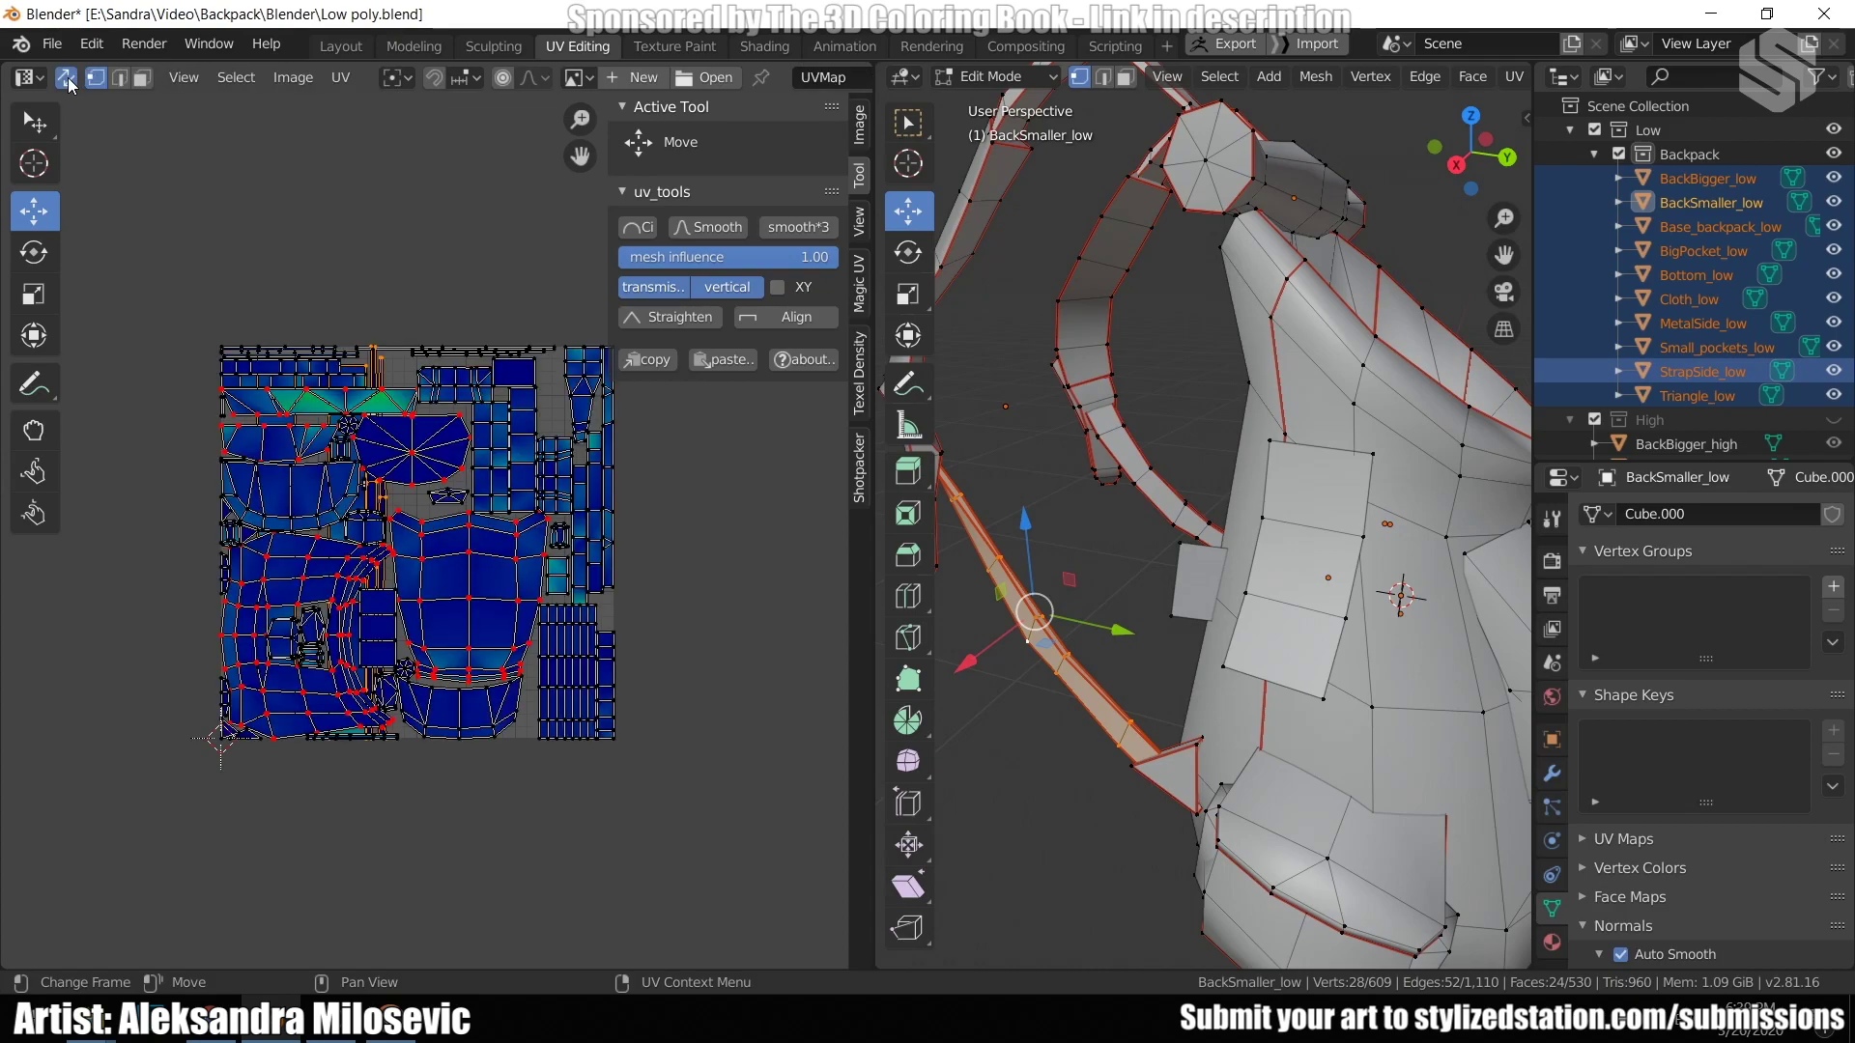
{"action": "scroll", "coordinate": [451, 493], "scroll_direction": "up", "scroll_amount": 3}
{"action": "left_click", "coordinate": [337, 490], "text": "alt"}
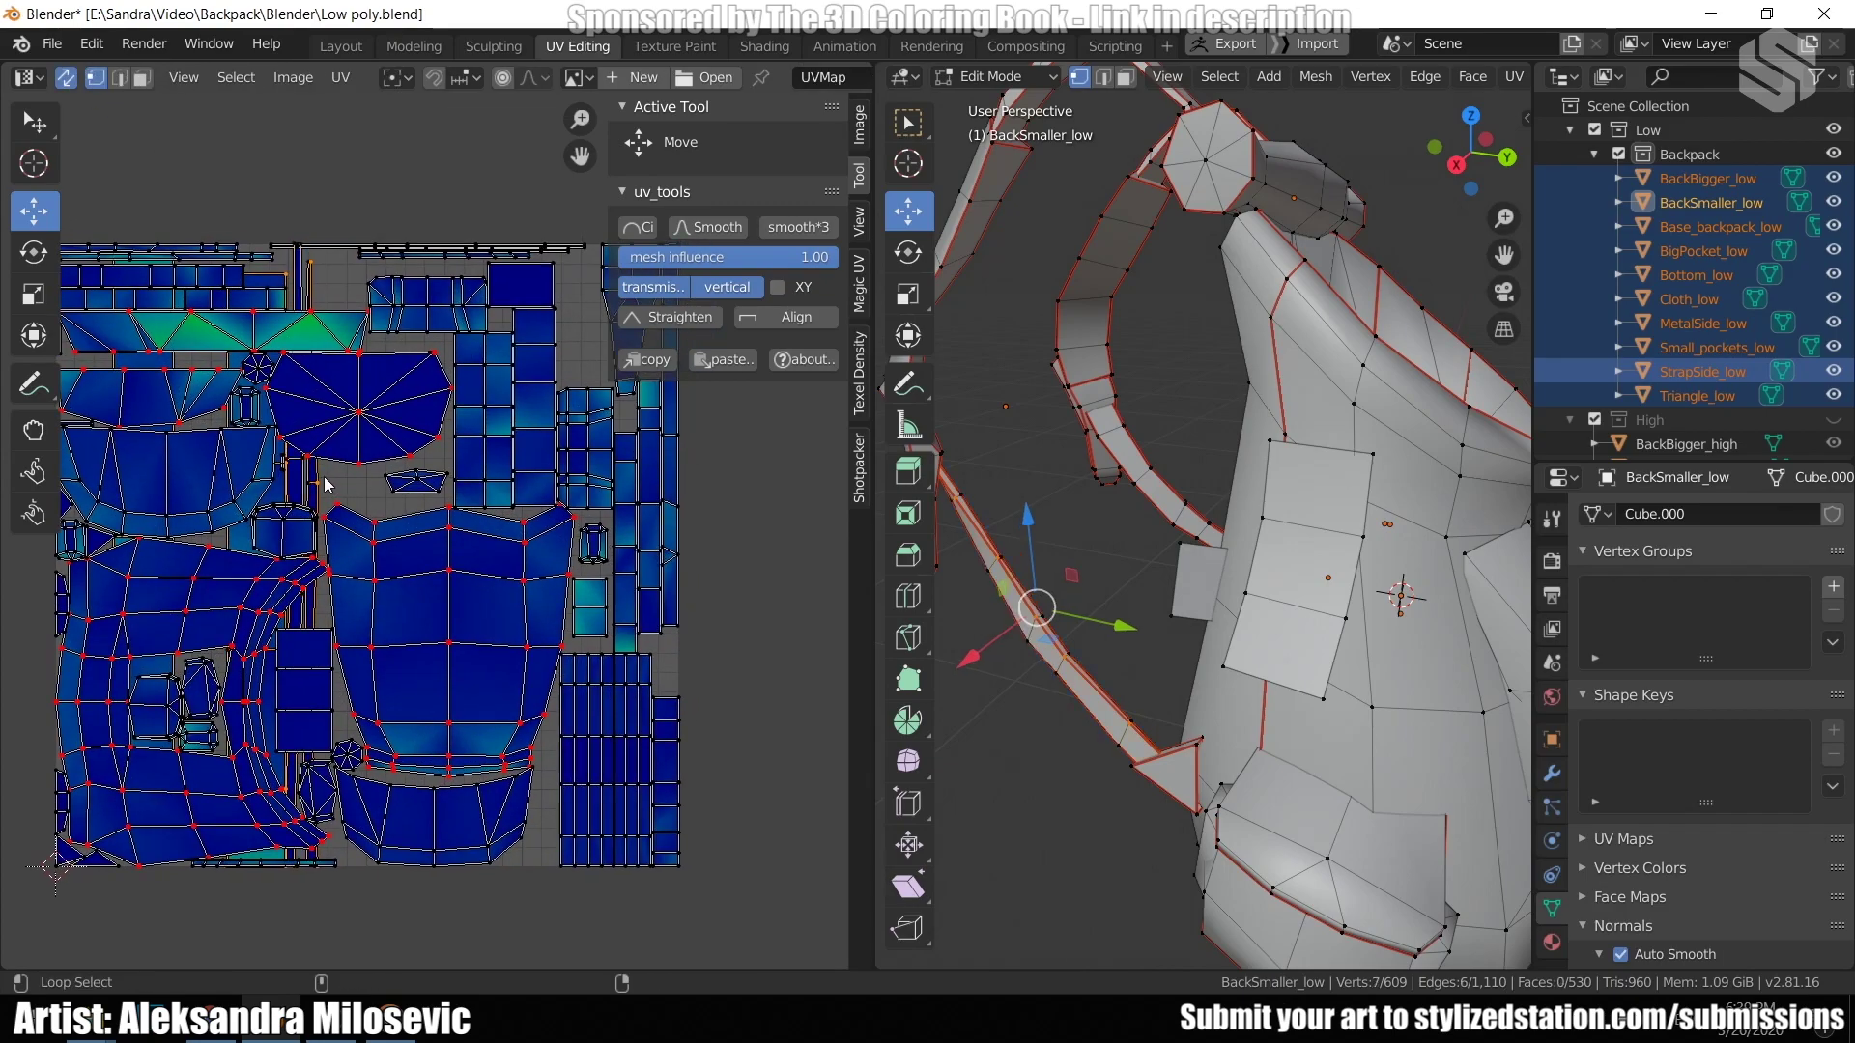
{"action": "left_click", "coordinate": [657, 316]}
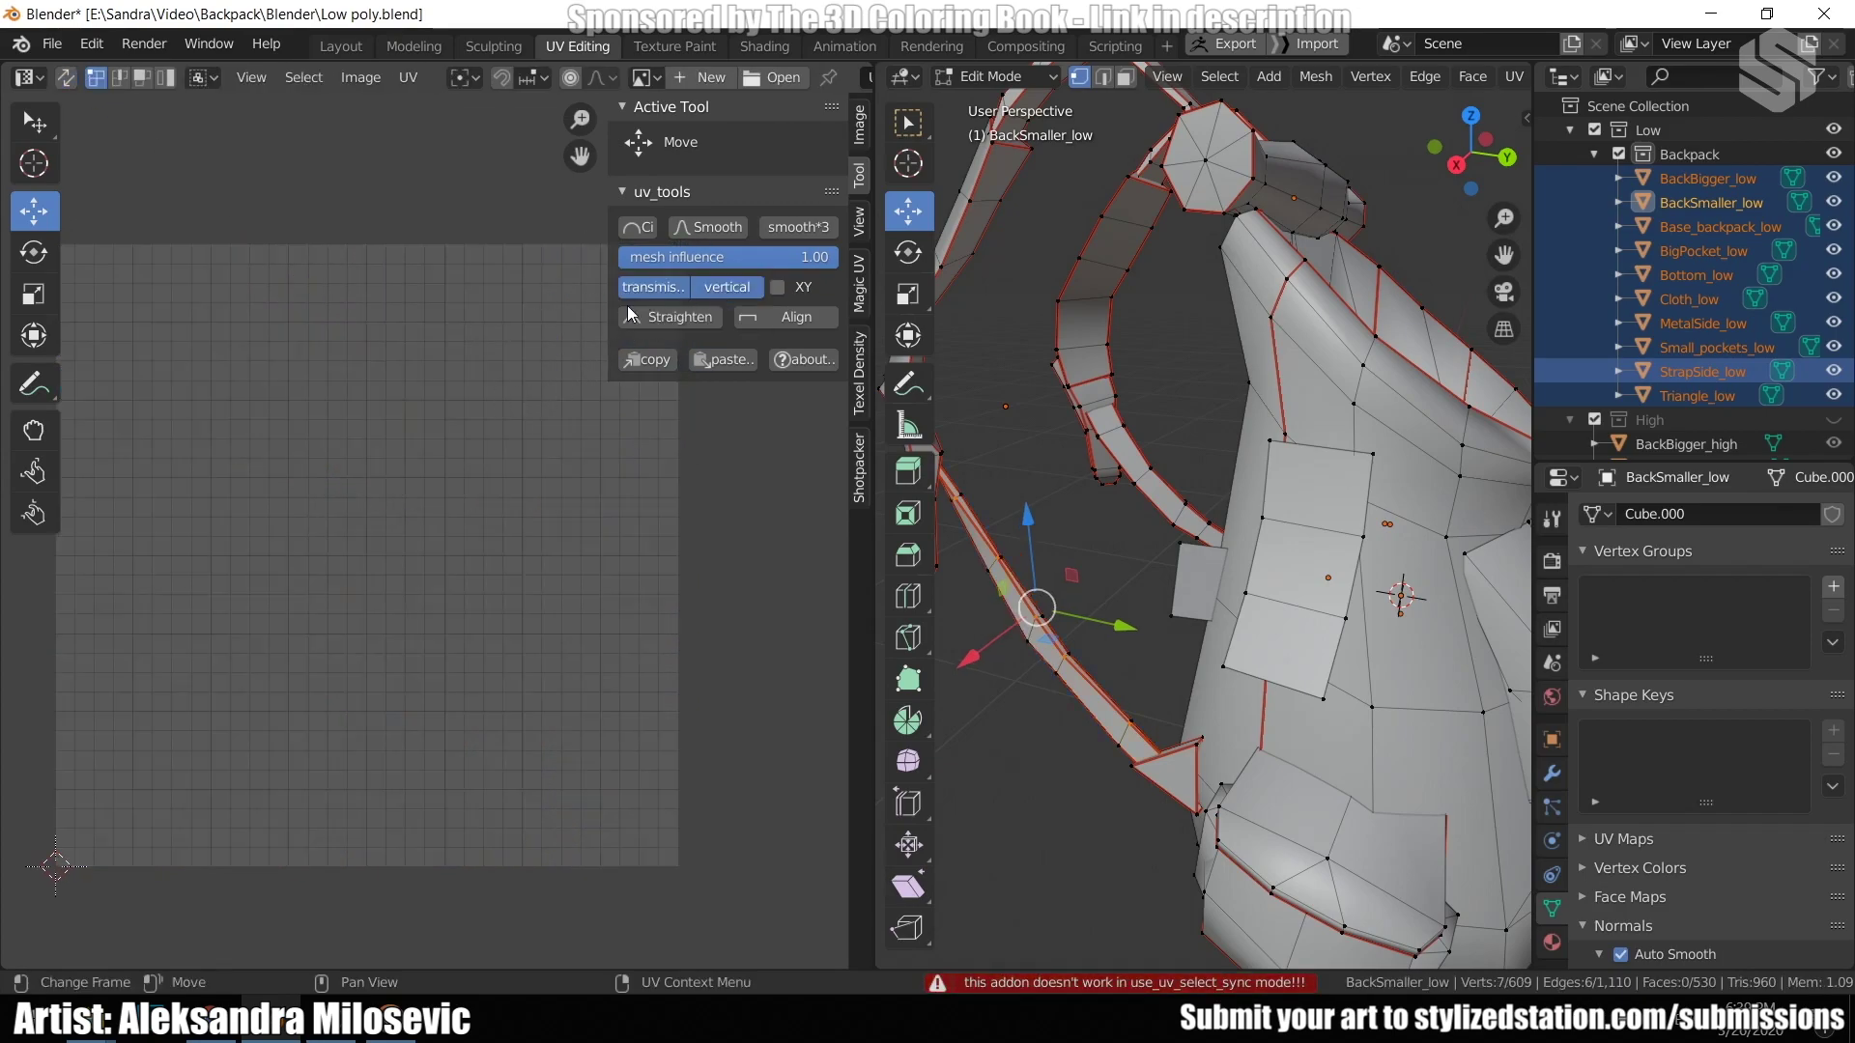
Bring up the Shotpacker packing settings.
{"action": "scroll", "coordinate": [1133, 506], "scroll_direction": "down", "scroll_amount": 5}
{"action": "middle_click_drag", "start_coordinate": [1133, 506], "coordinate": [1113, 533]}
{"action": "left_click", "coordinate": [859, 474]}
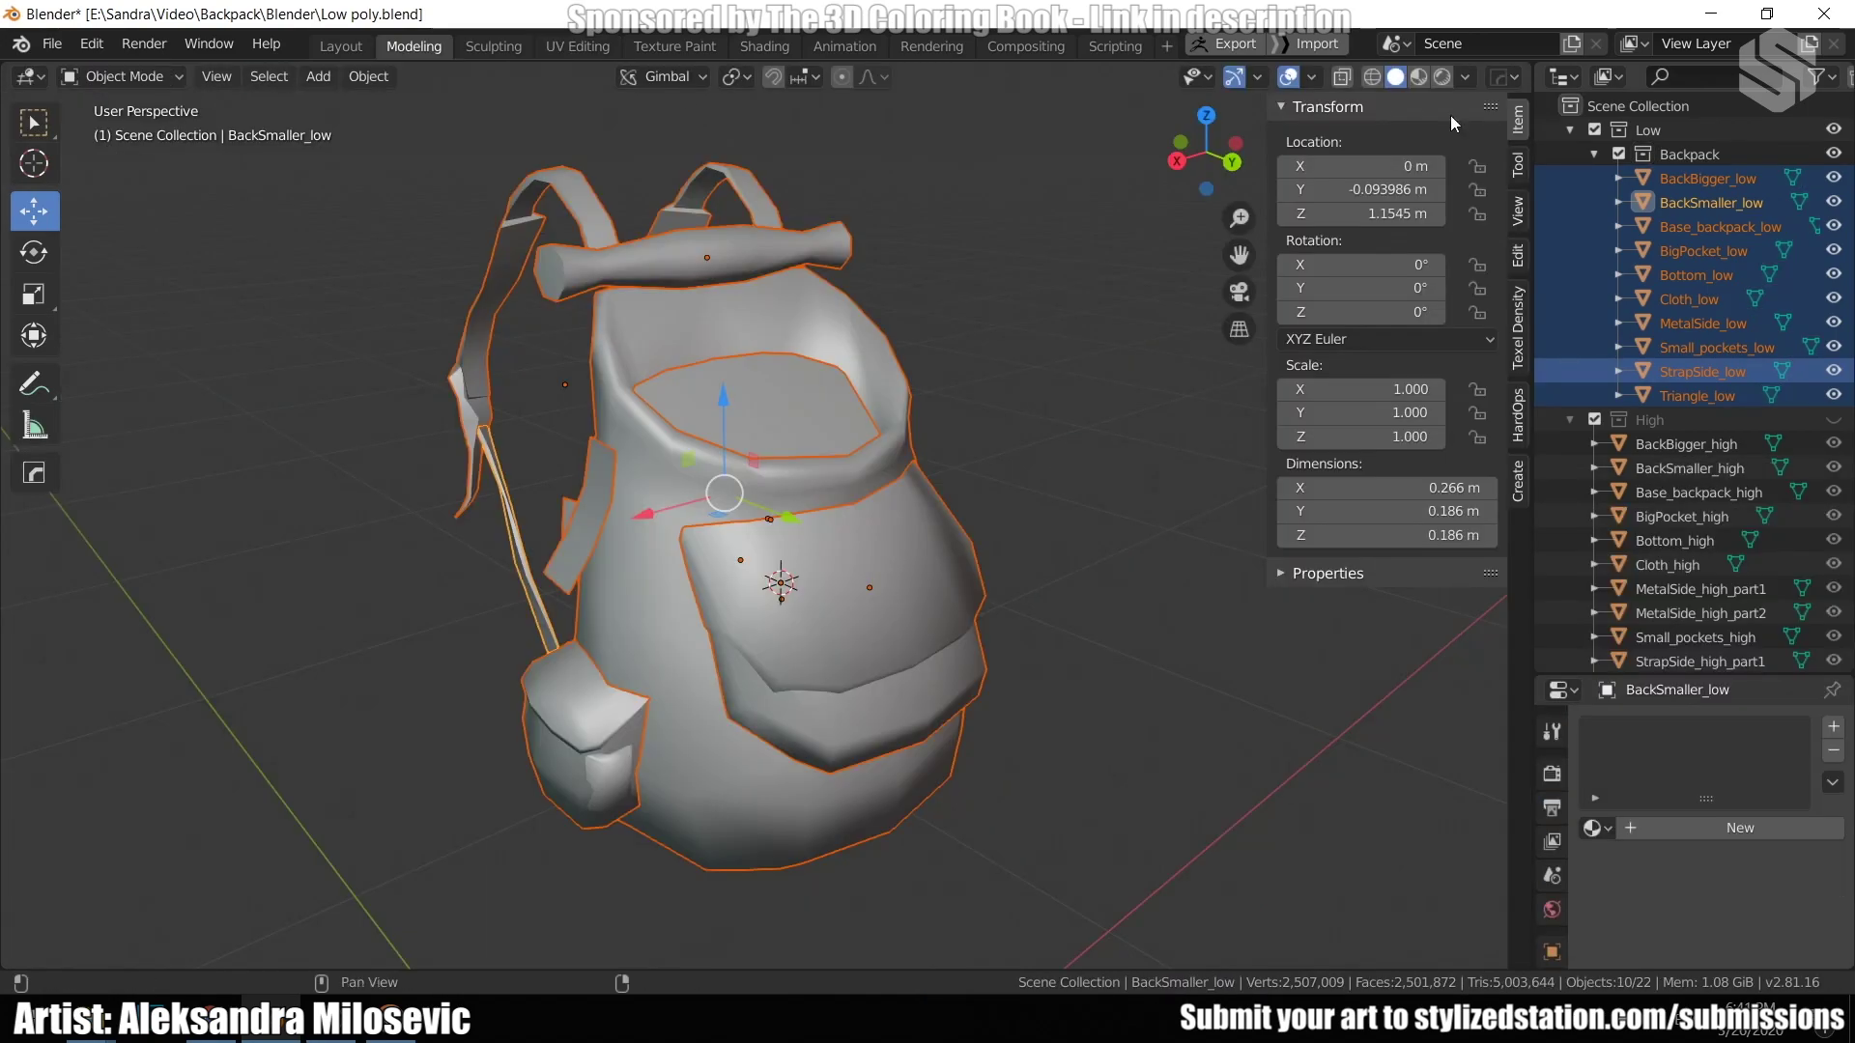
Compare low and high poly by toggling the High, Low and BackBigger_high visibility.
{"action": "left_click", "coordinate": [1833, 421]}
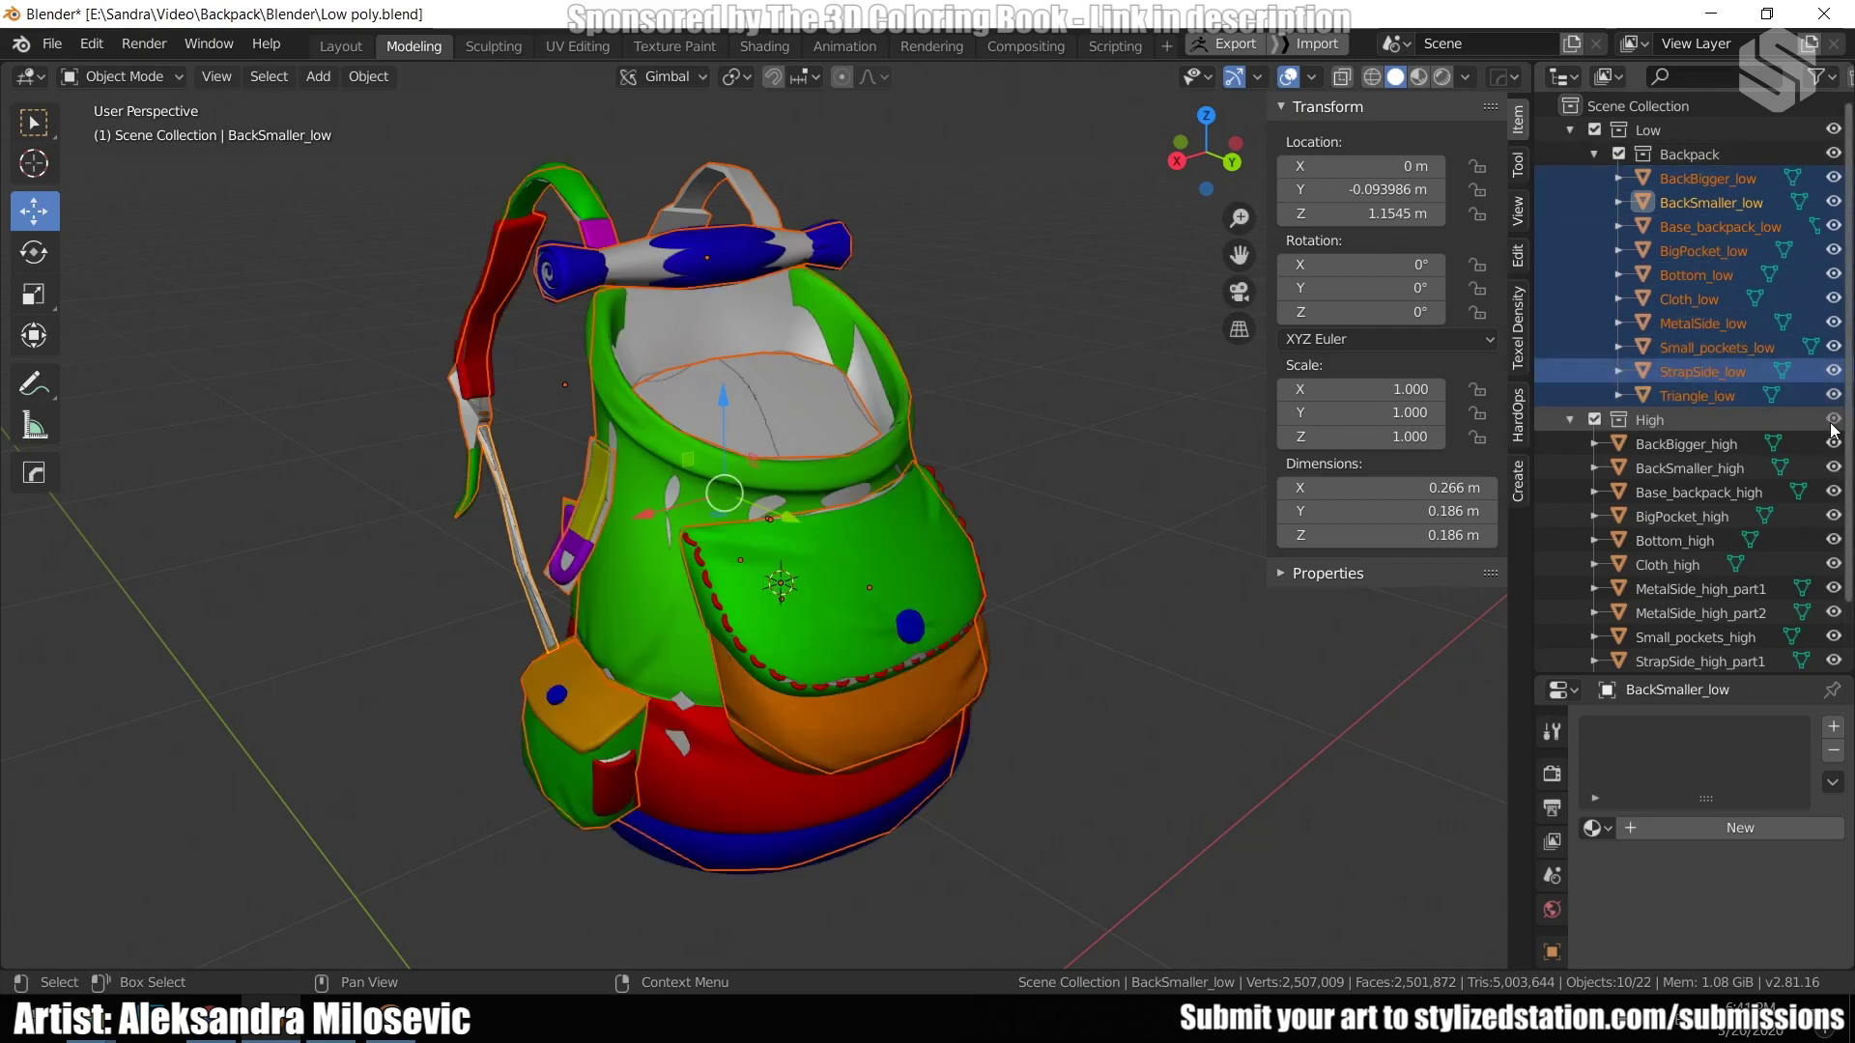
{"action": "left_click", "coordinate": [1833, 421]}
{"action": "left_click", "coordinate": [1832, 421]}
{"action": "left_click", "coordinate": [1832, 421]}
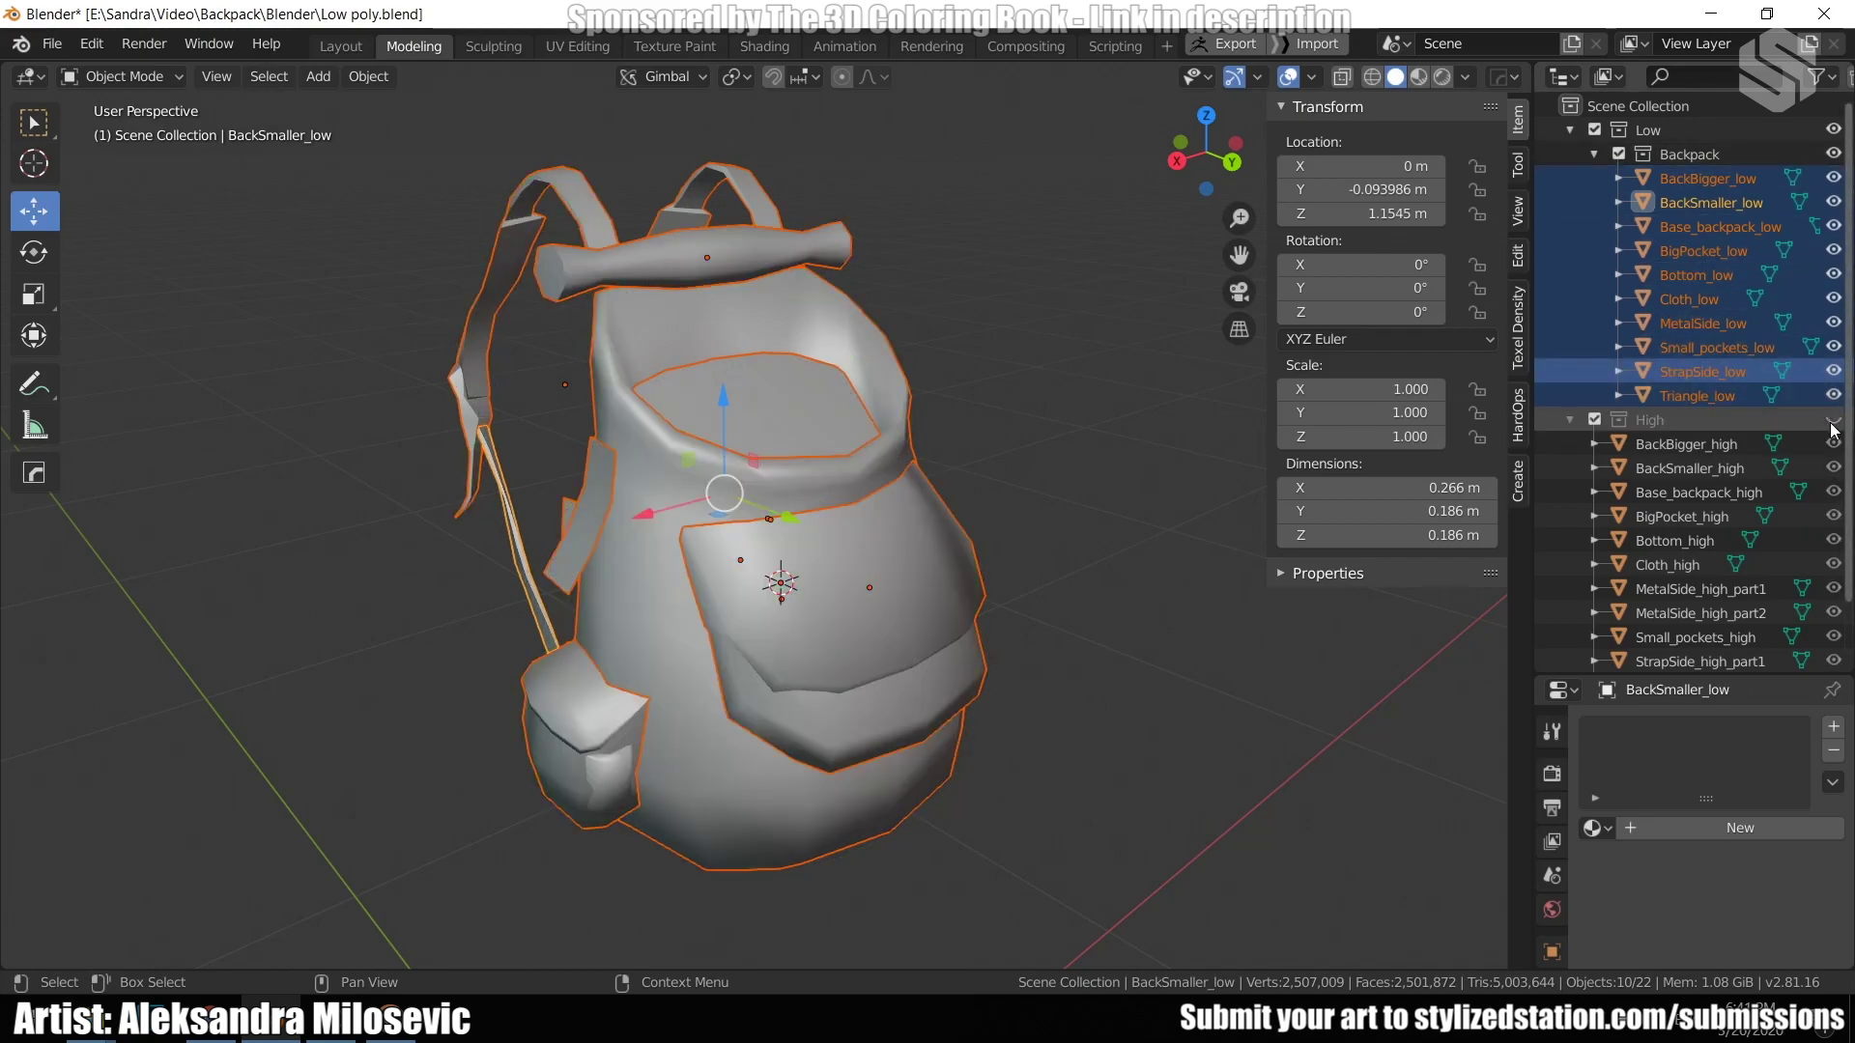
{"action": "left_click", "coordinate": [1832, 421]}
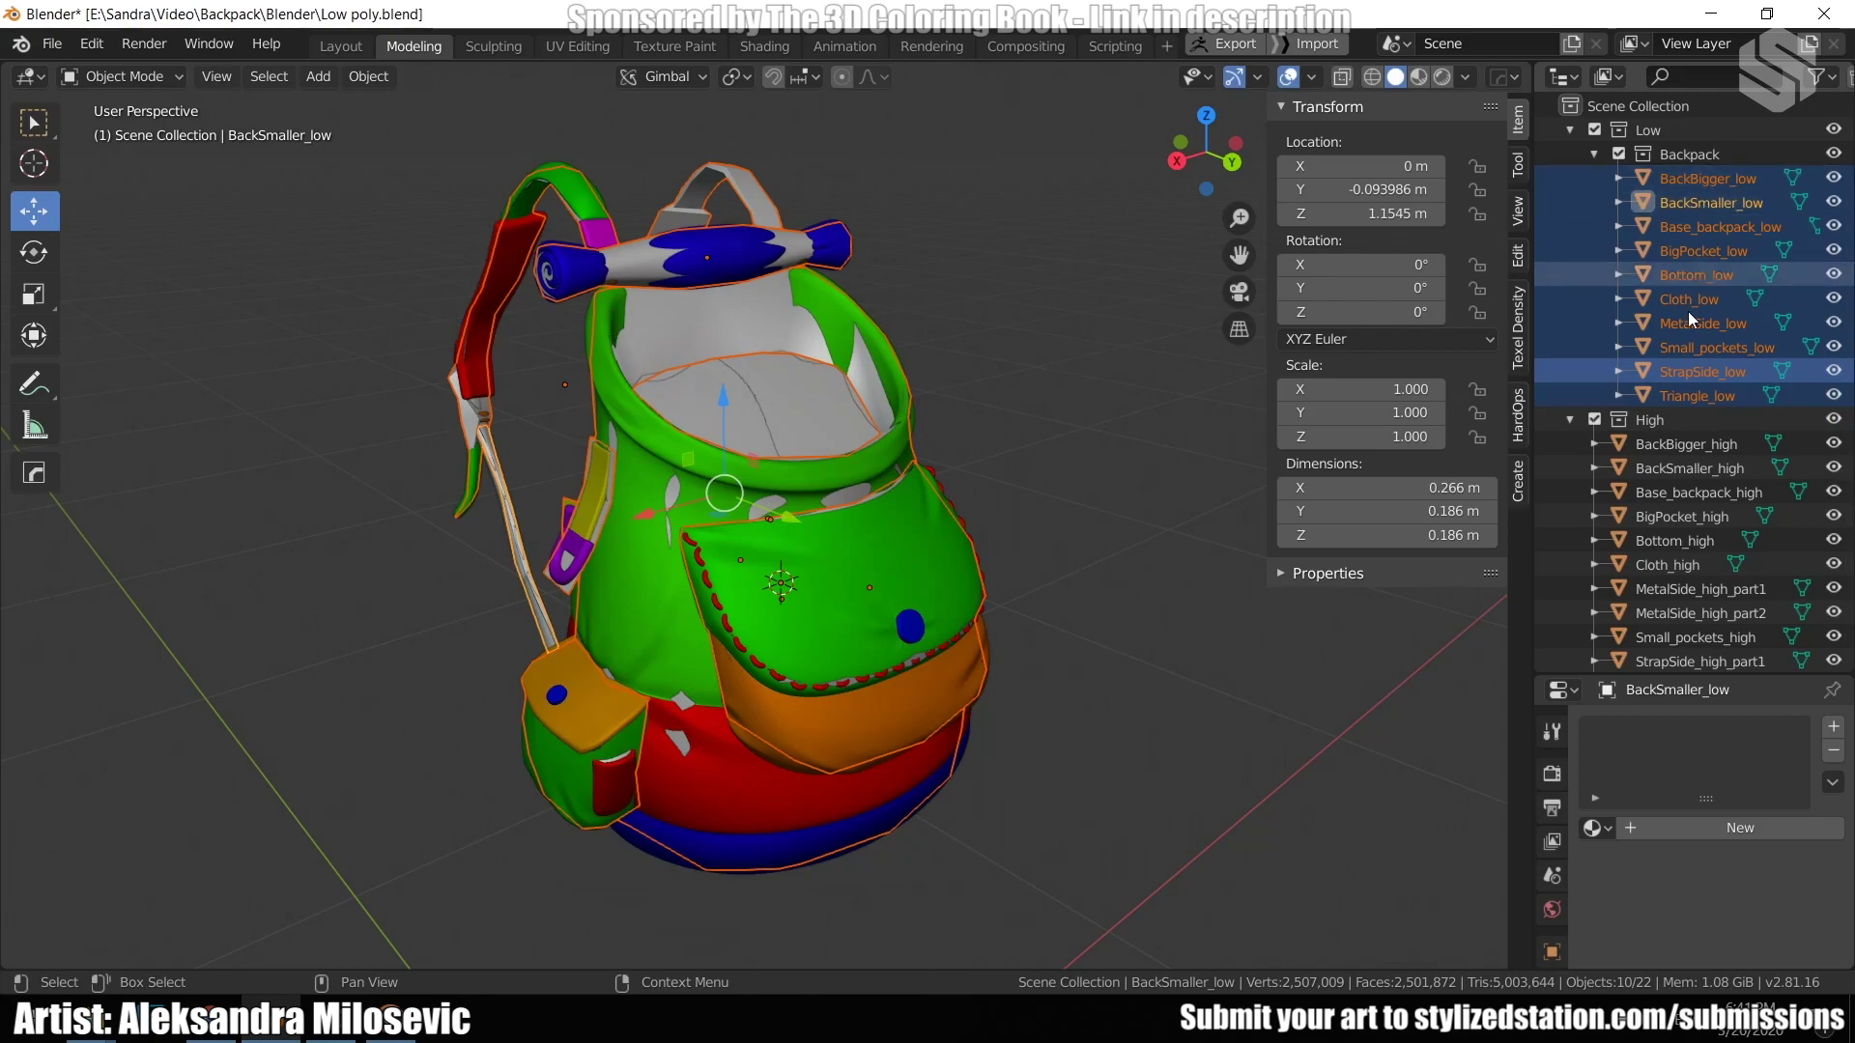
{"action": "left_click", "coordinate": [1833, 443]}
{"action": "left_click", "coordinate": [1834, 443]}
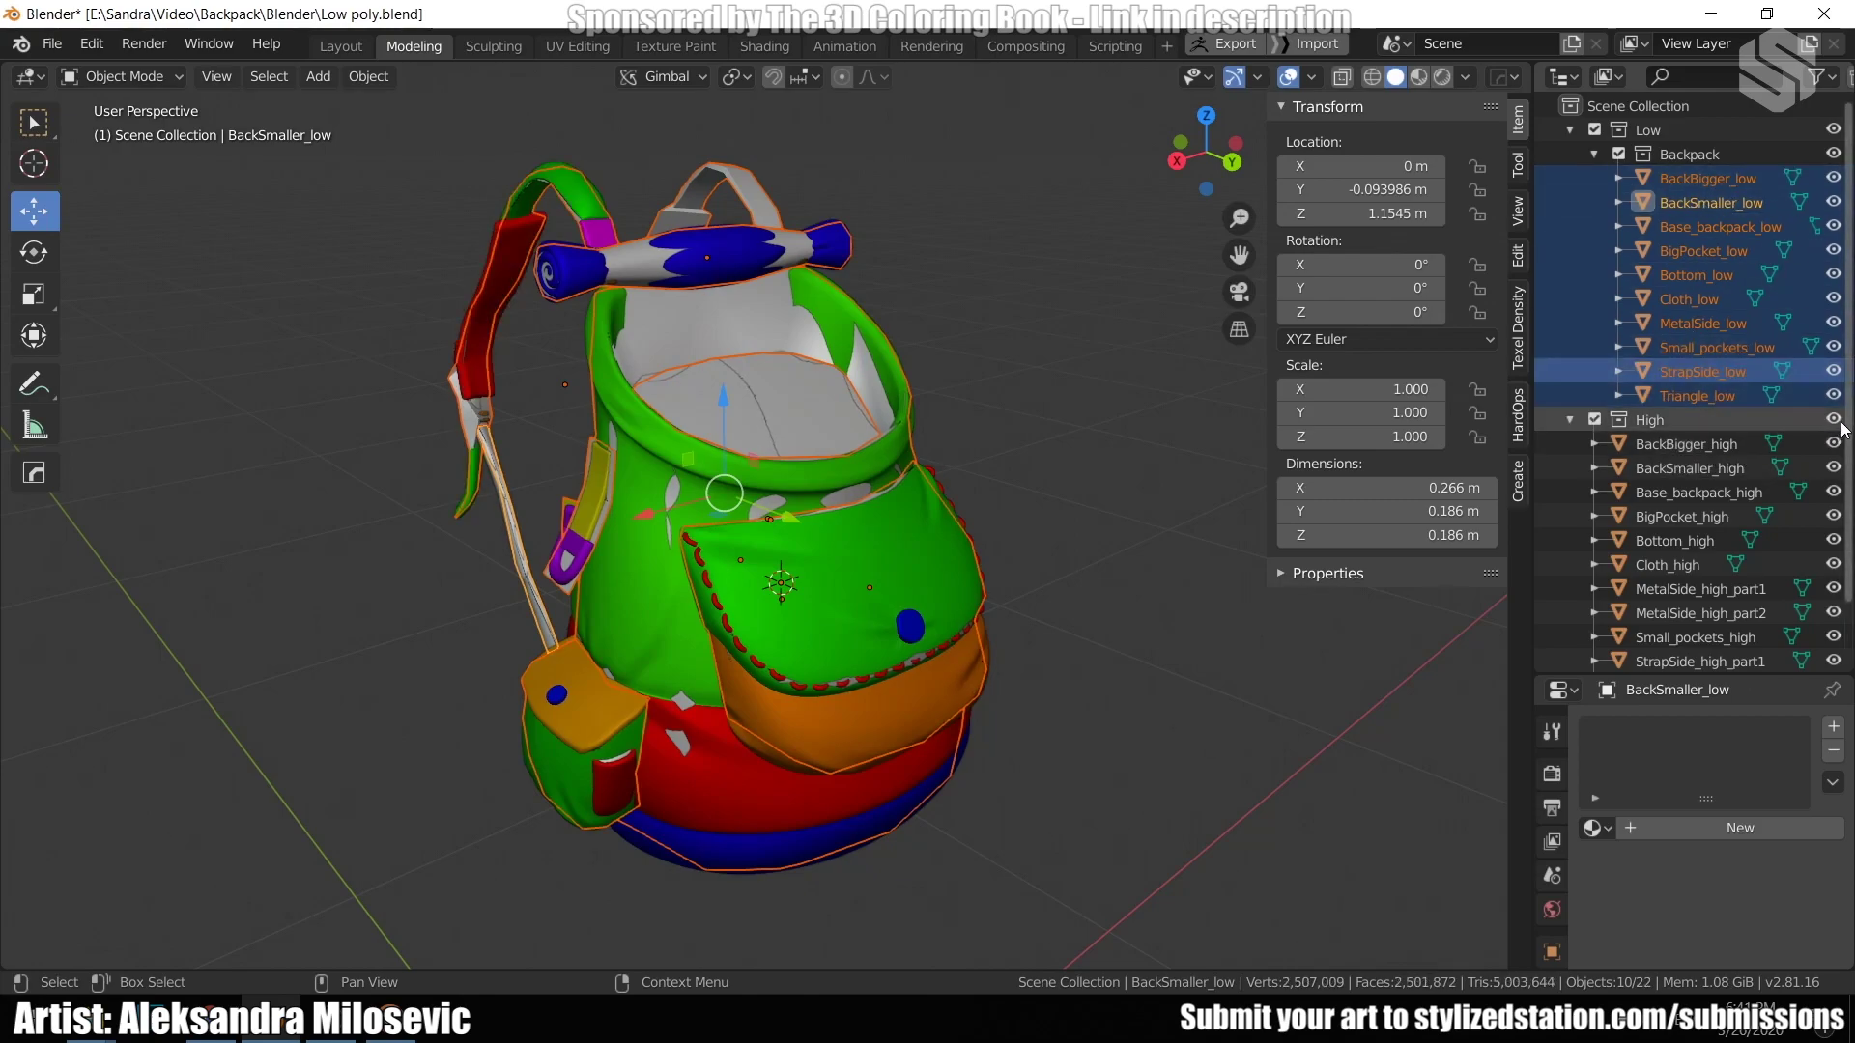
{"action": "left_click", "coordinate": [1835, 421]}
{"action": "left_click", "coordinate": [1836, 421]}
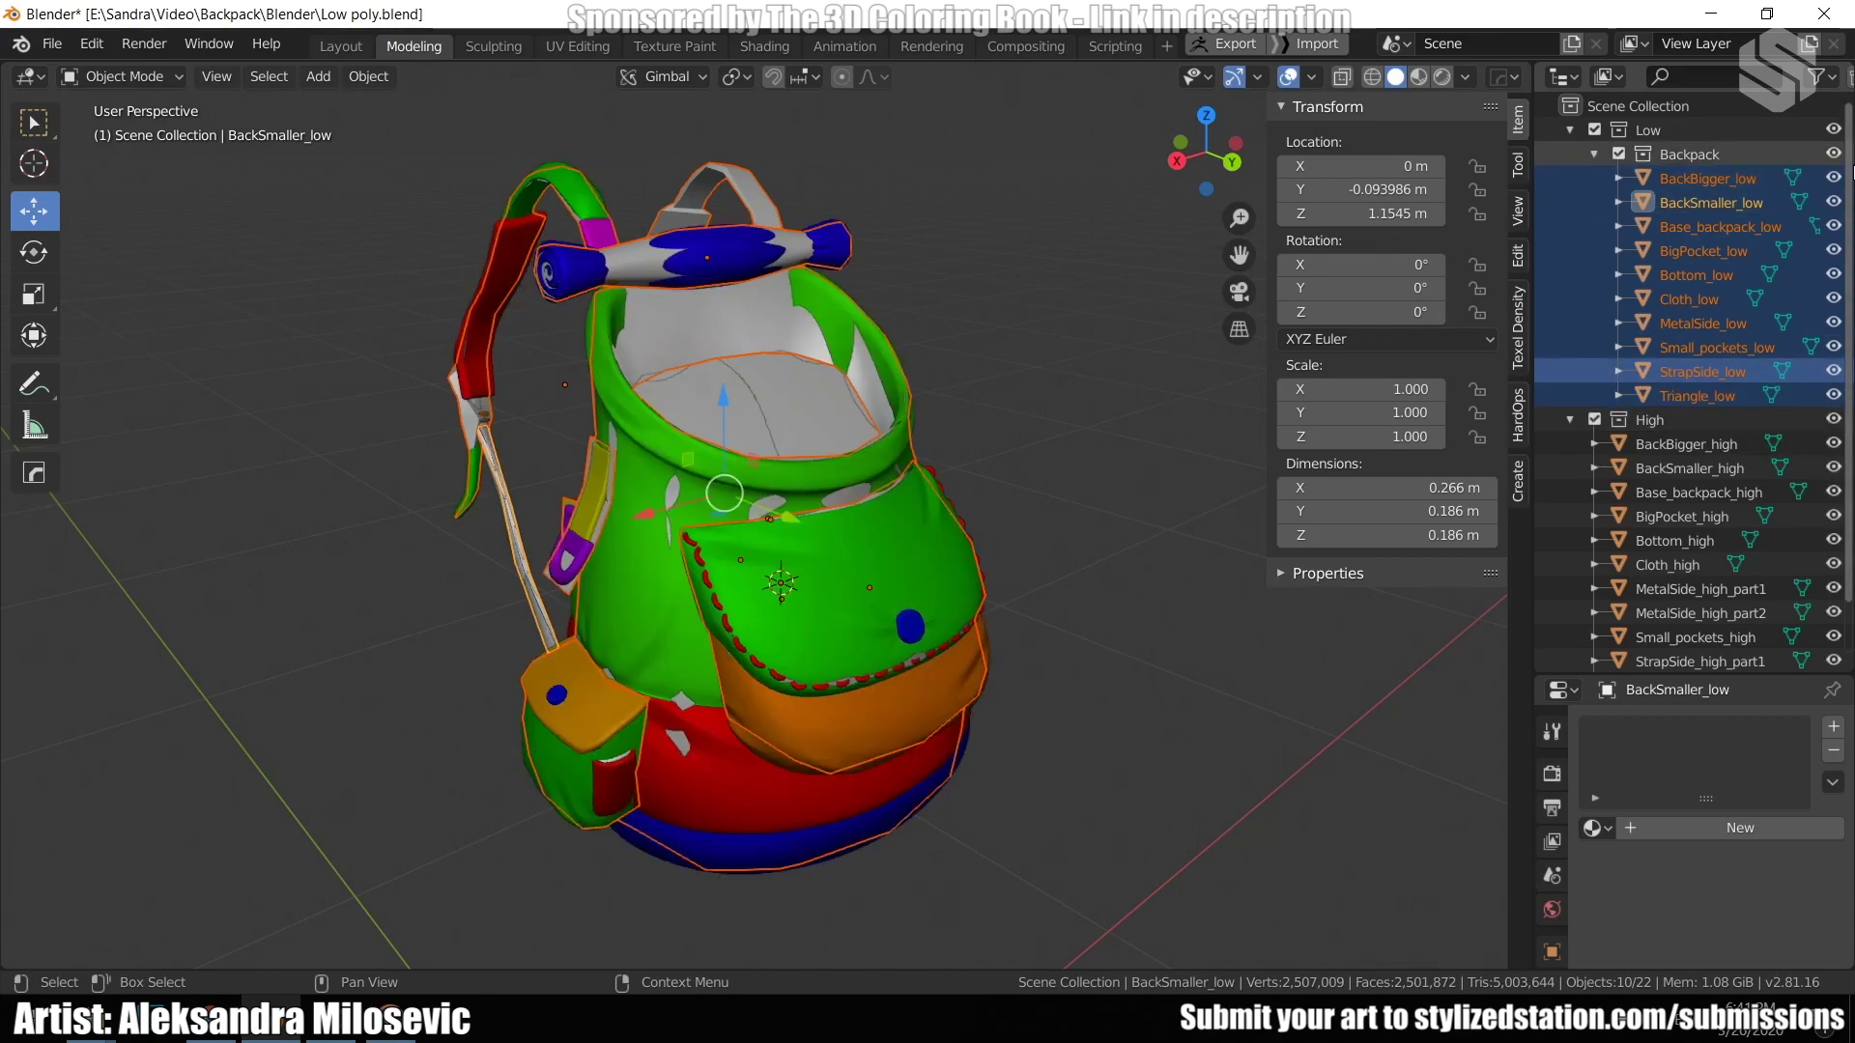
{"action": "left_click", "coordinate": [1834, 131]}
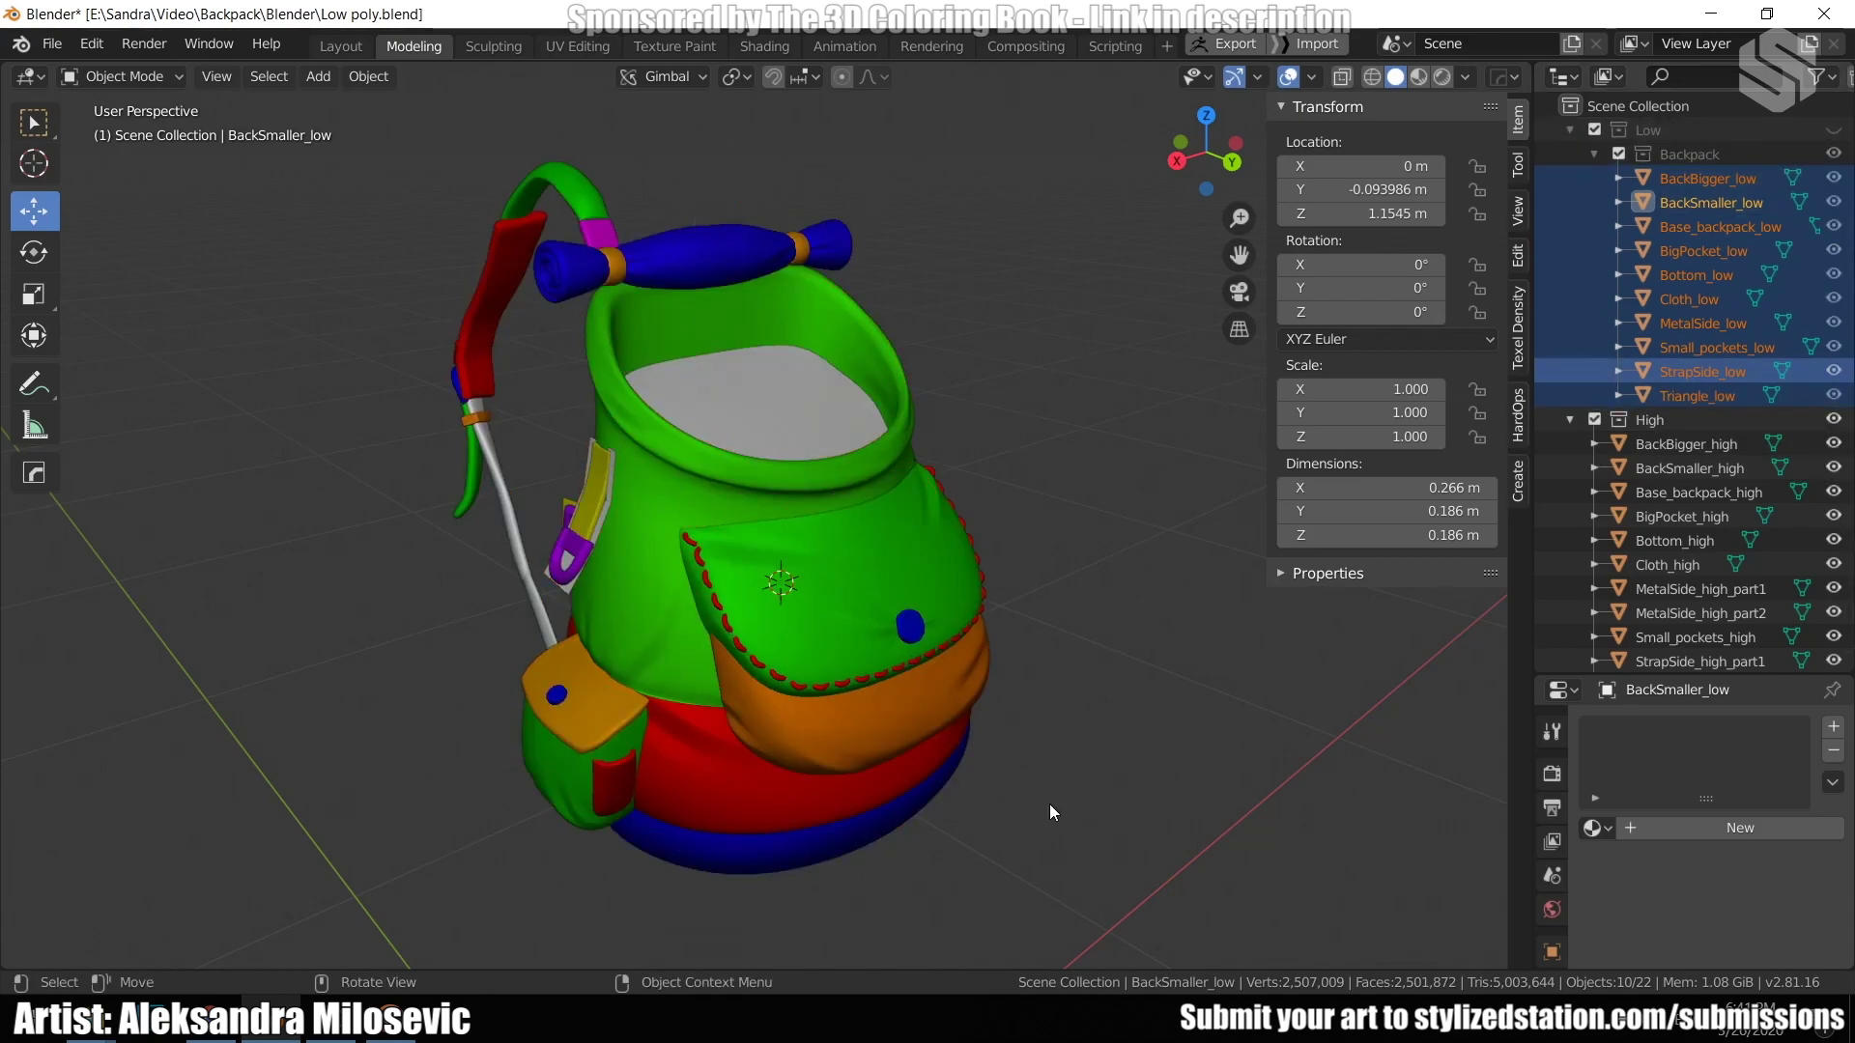
{"action": "left_click", "coordinate": [1834, 131]}
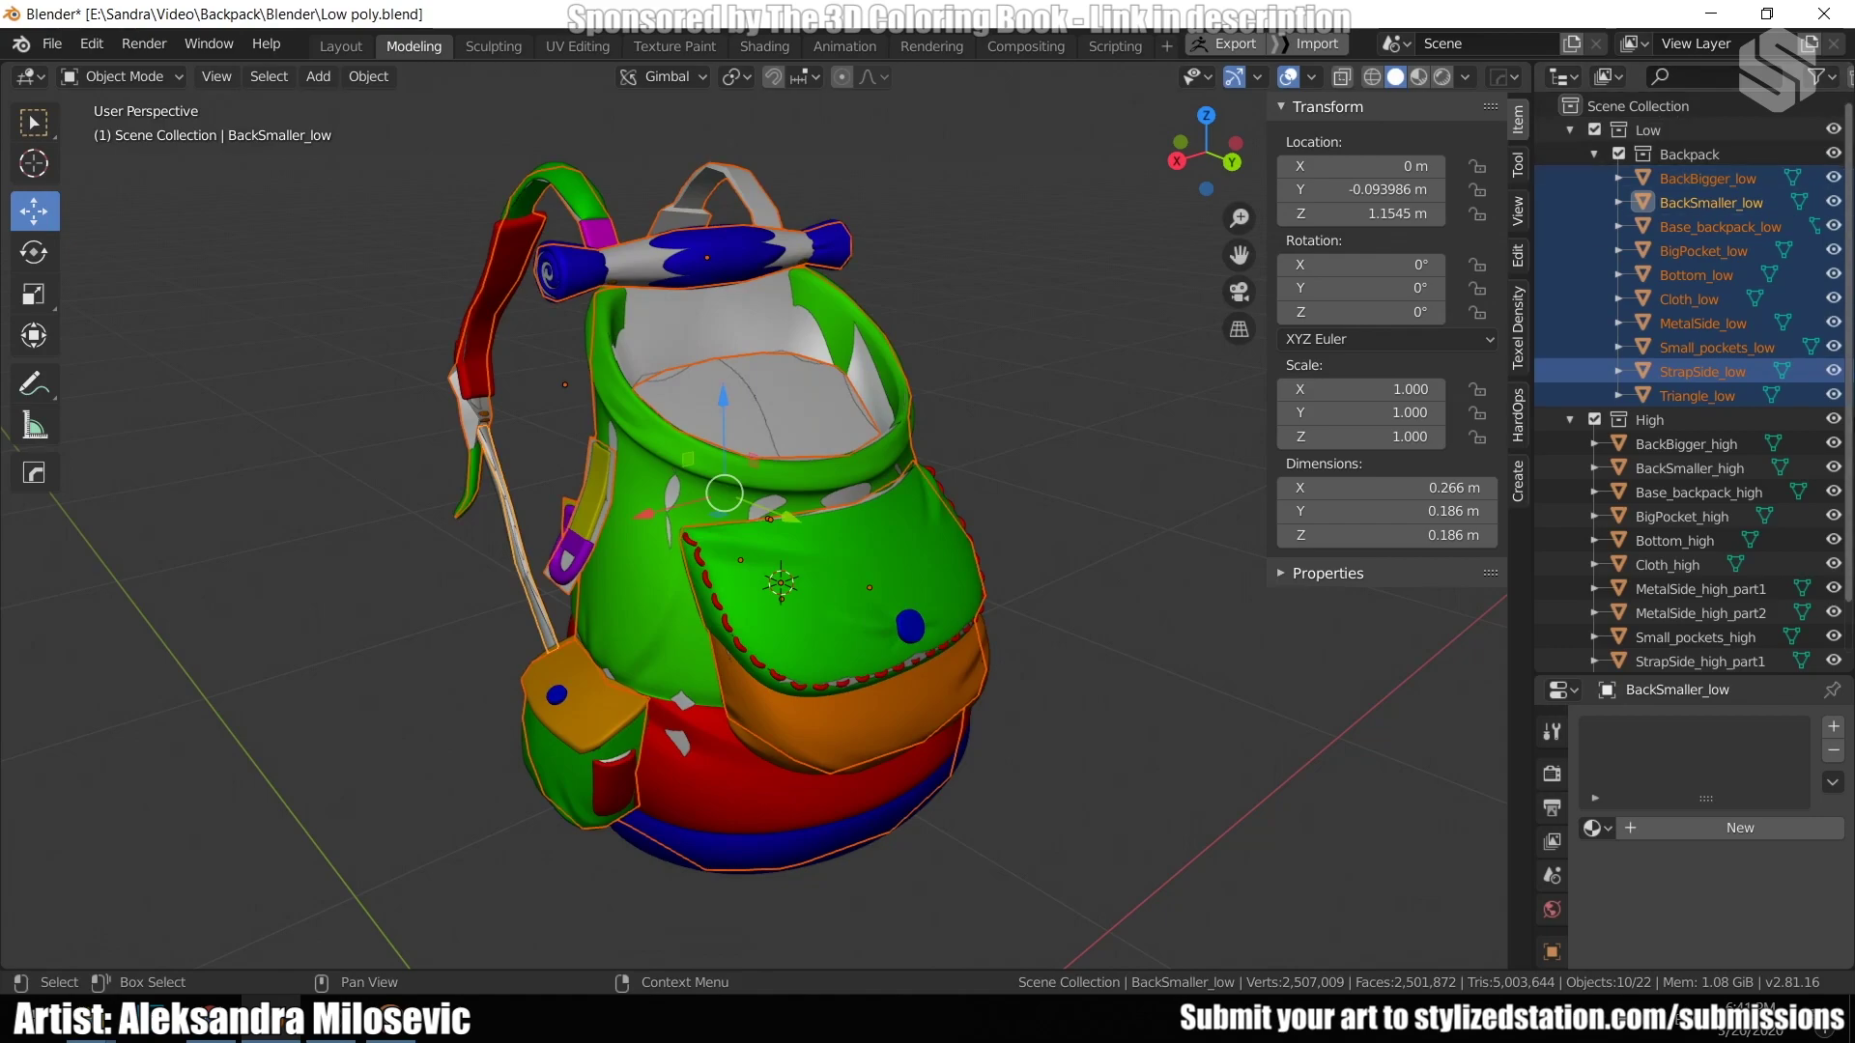
{"action": "left_click", "coordinate": [1833, 420]}
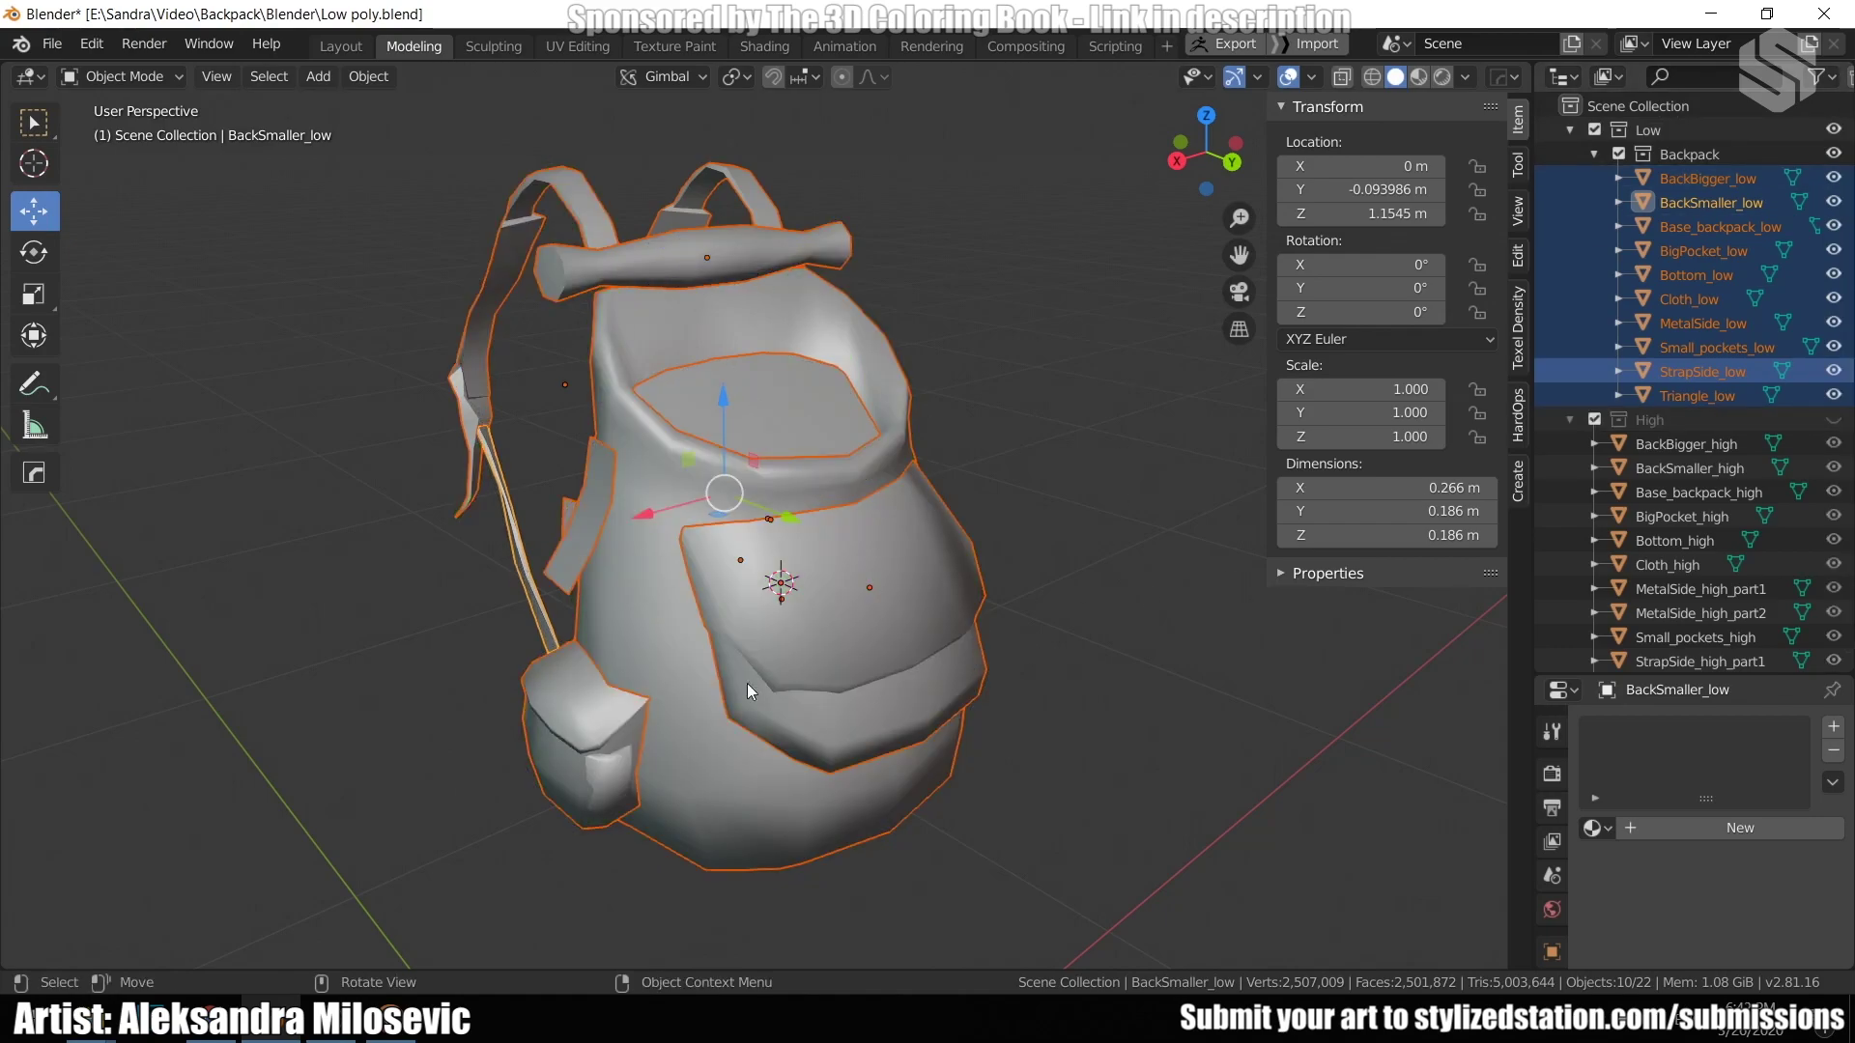
{"action": "left_click", "coordinate": [1833, 420]}
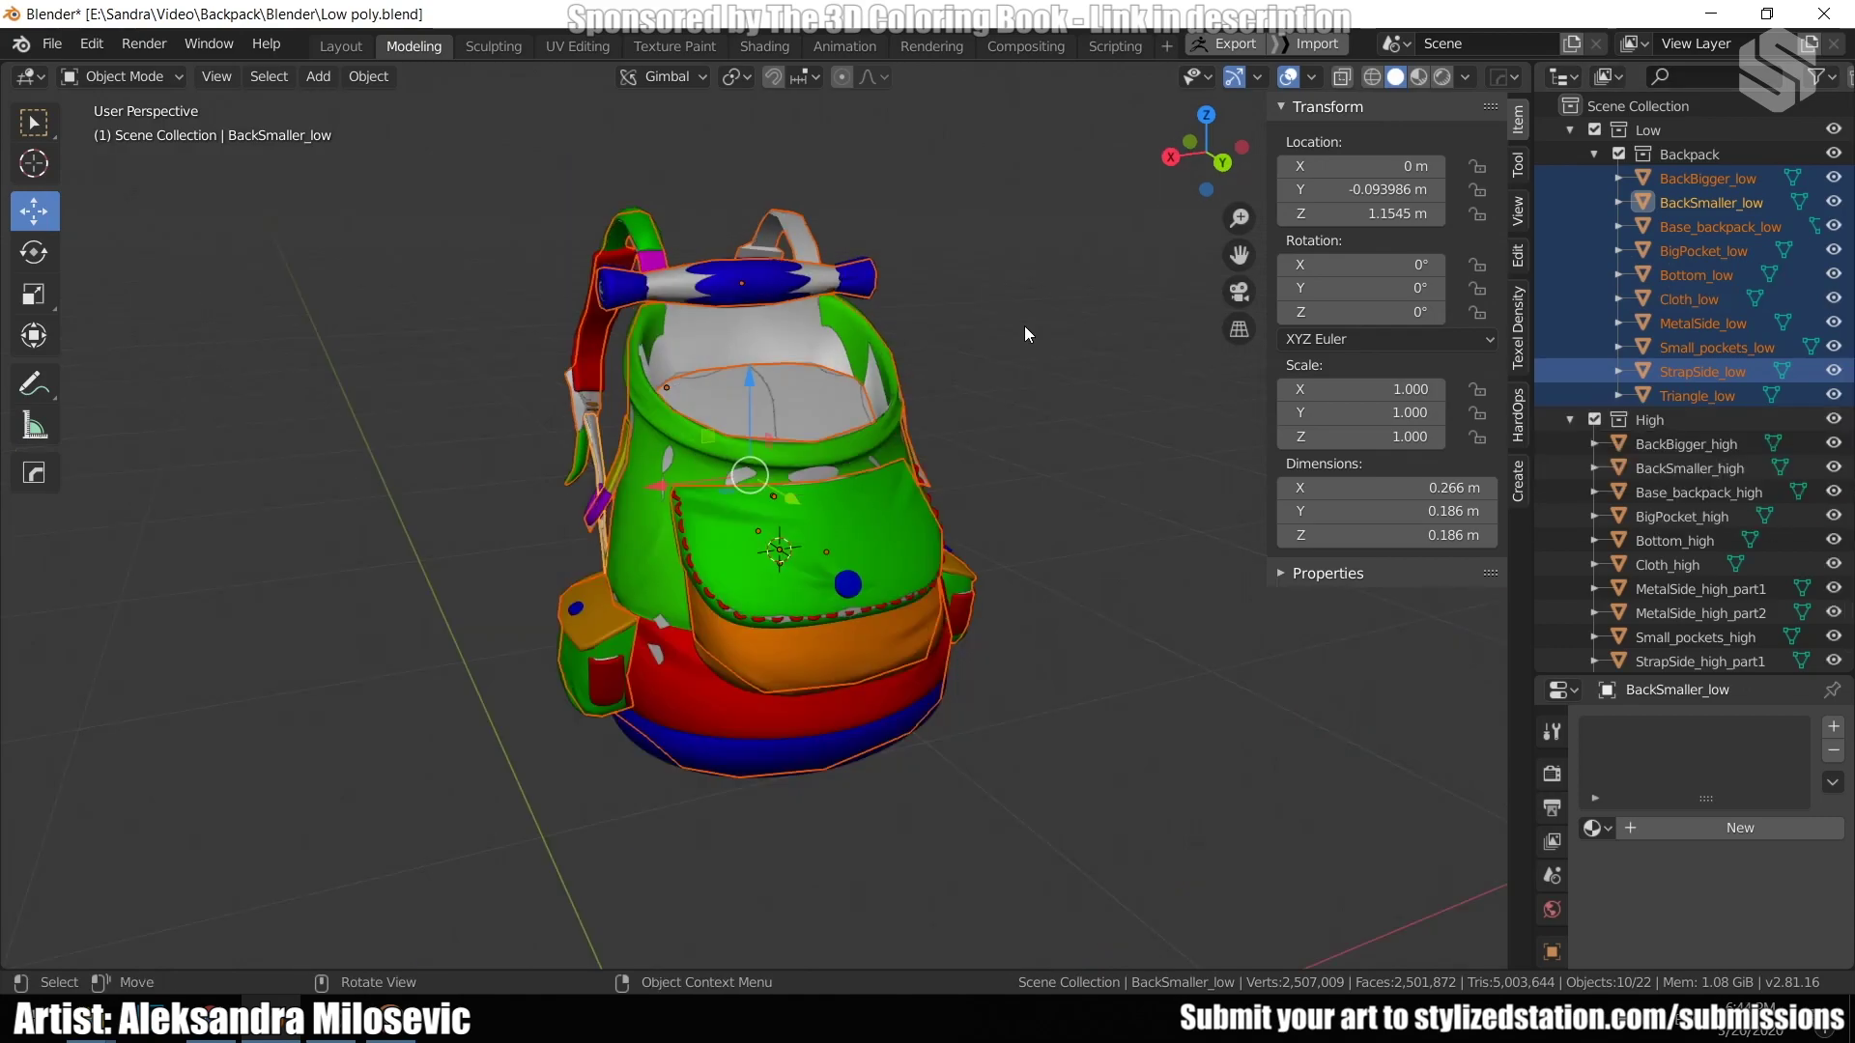
Switch to Select Box, hide the Low collection, and orbit around the high-poly backpack.
{"action": "mouse_move", "coordinate": [1033, 327]}
{"action": "middle_mouse_down"}
{"action": "mouse_move", "coordinate": [1005, 328]}
{"action": "mouse_move", "coordinate": [1030, 333]}
{"action": "middle_mouse_up"}
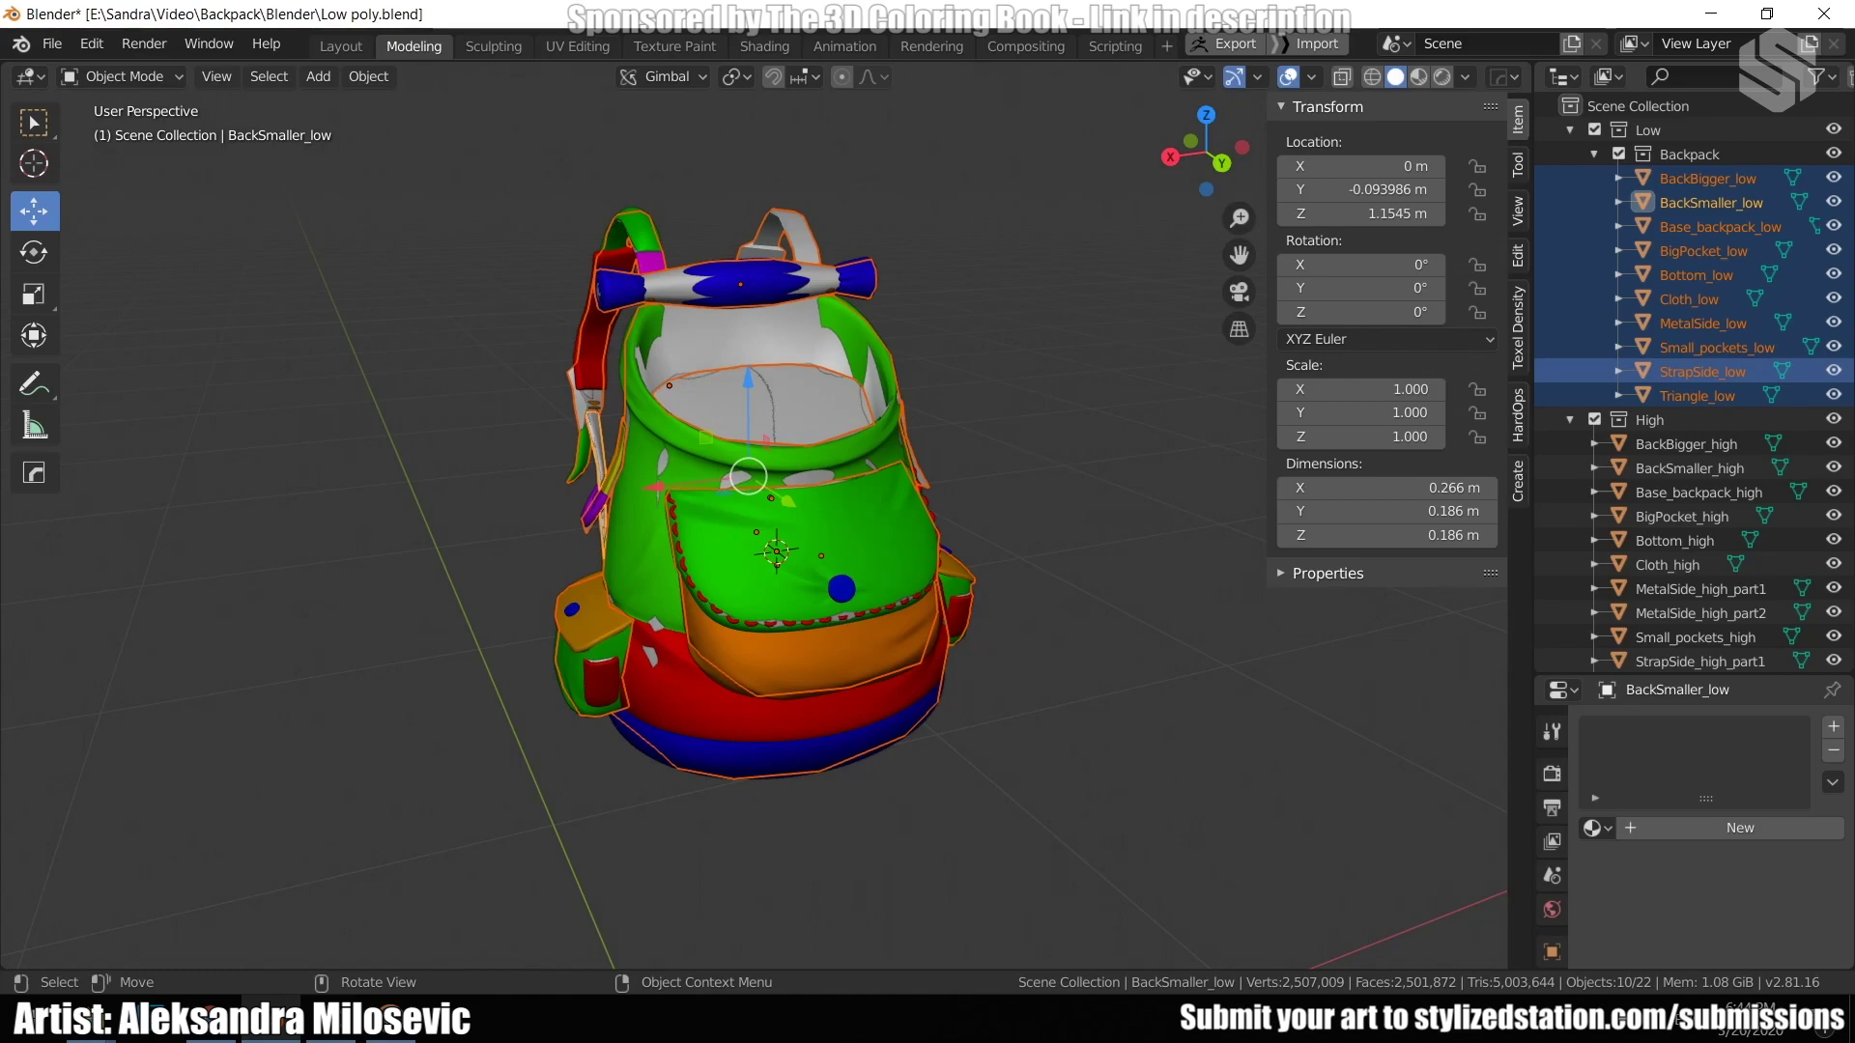
{"action": "key", "text": "w"}
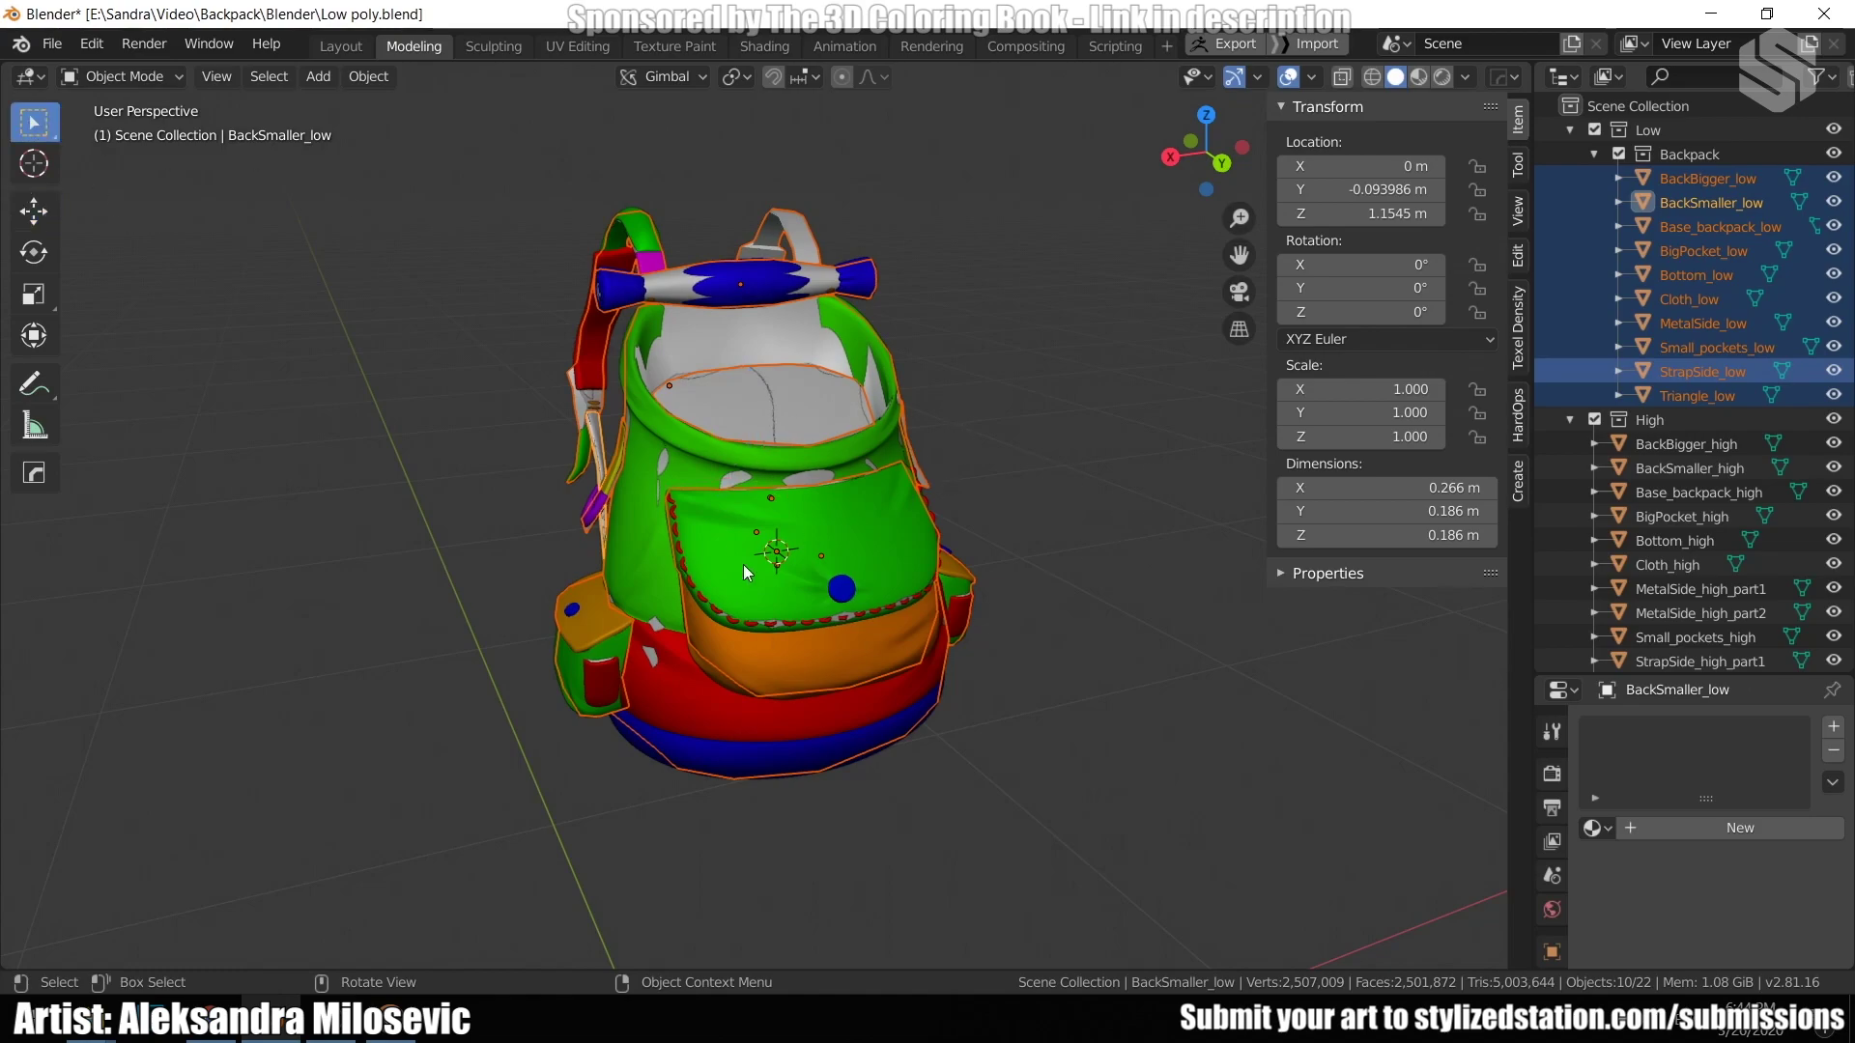
{"action": "left_click", "coordinate": [1832, 130]}
{"action": "left_click", "coordinate": [1832, 131]}
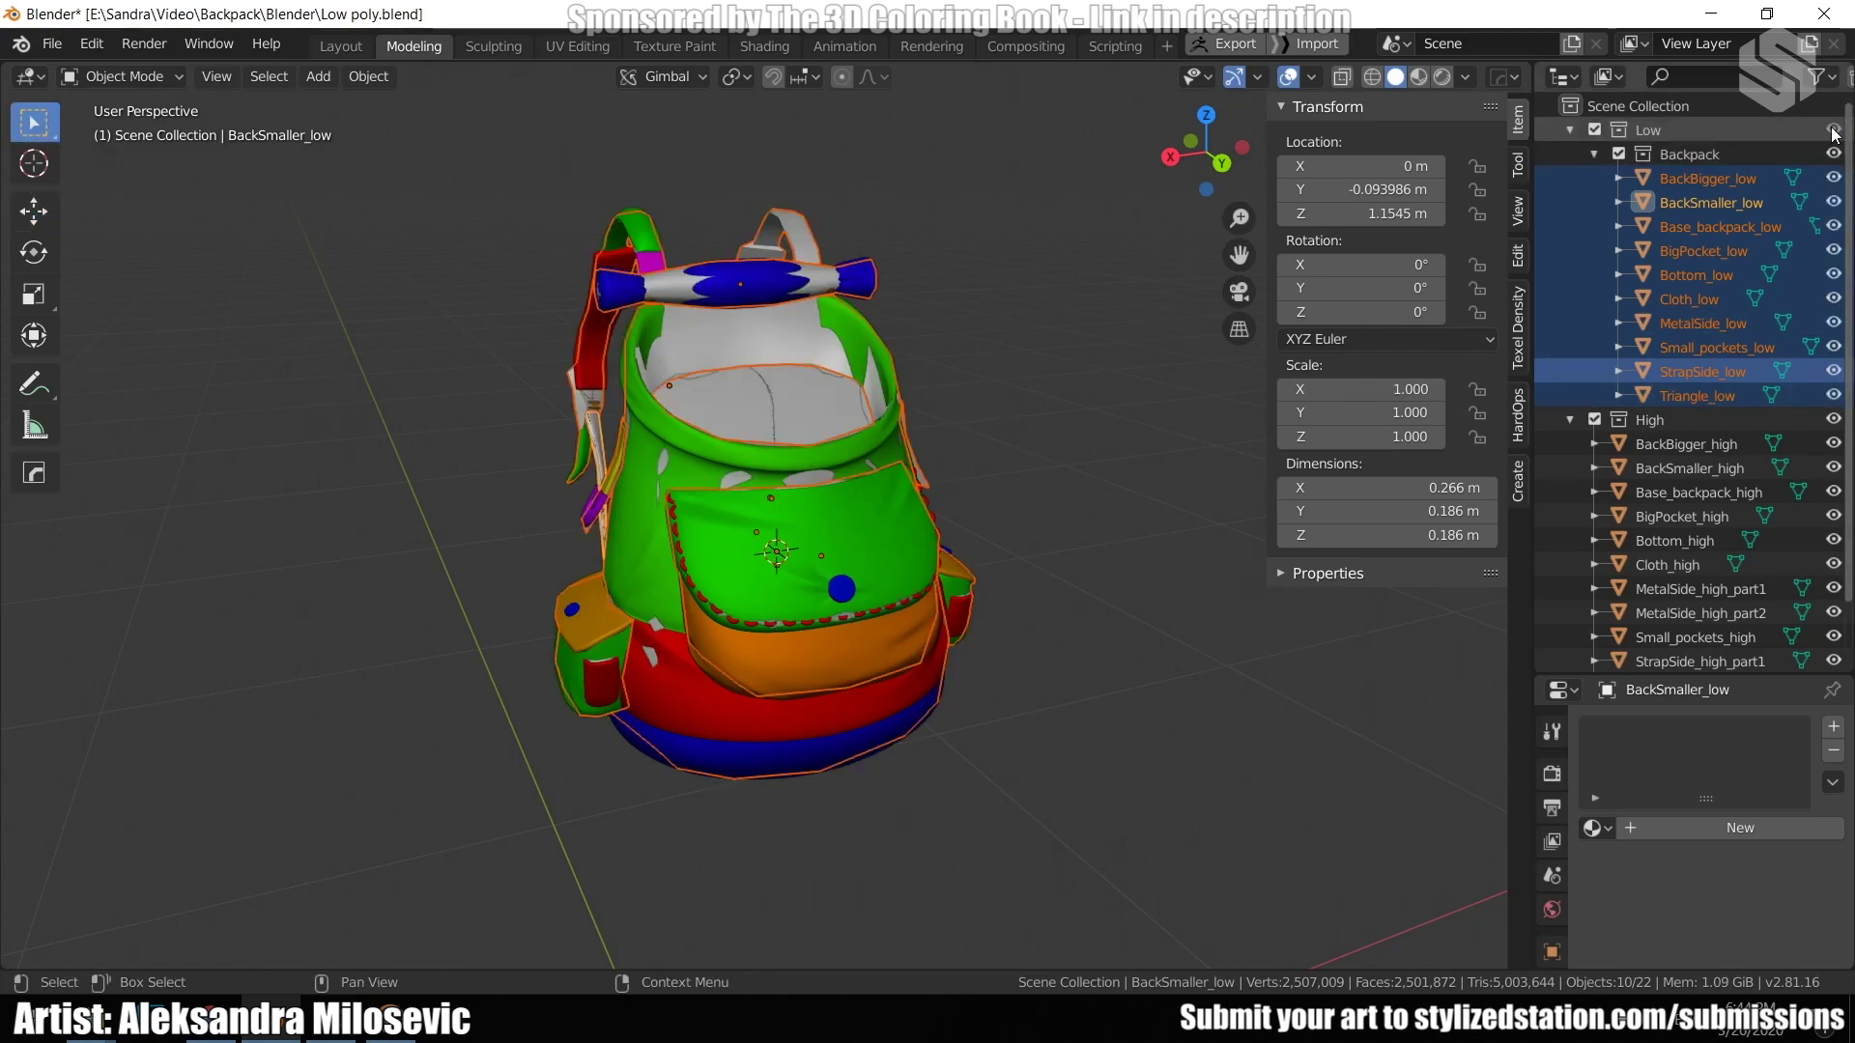
{"action": "left_click", "coordinate": [1832, 130]}
{"action": "left_click", "coordinate": [1832, 130]}
{"action": "left_click", "coordinate": [1833, 131]}
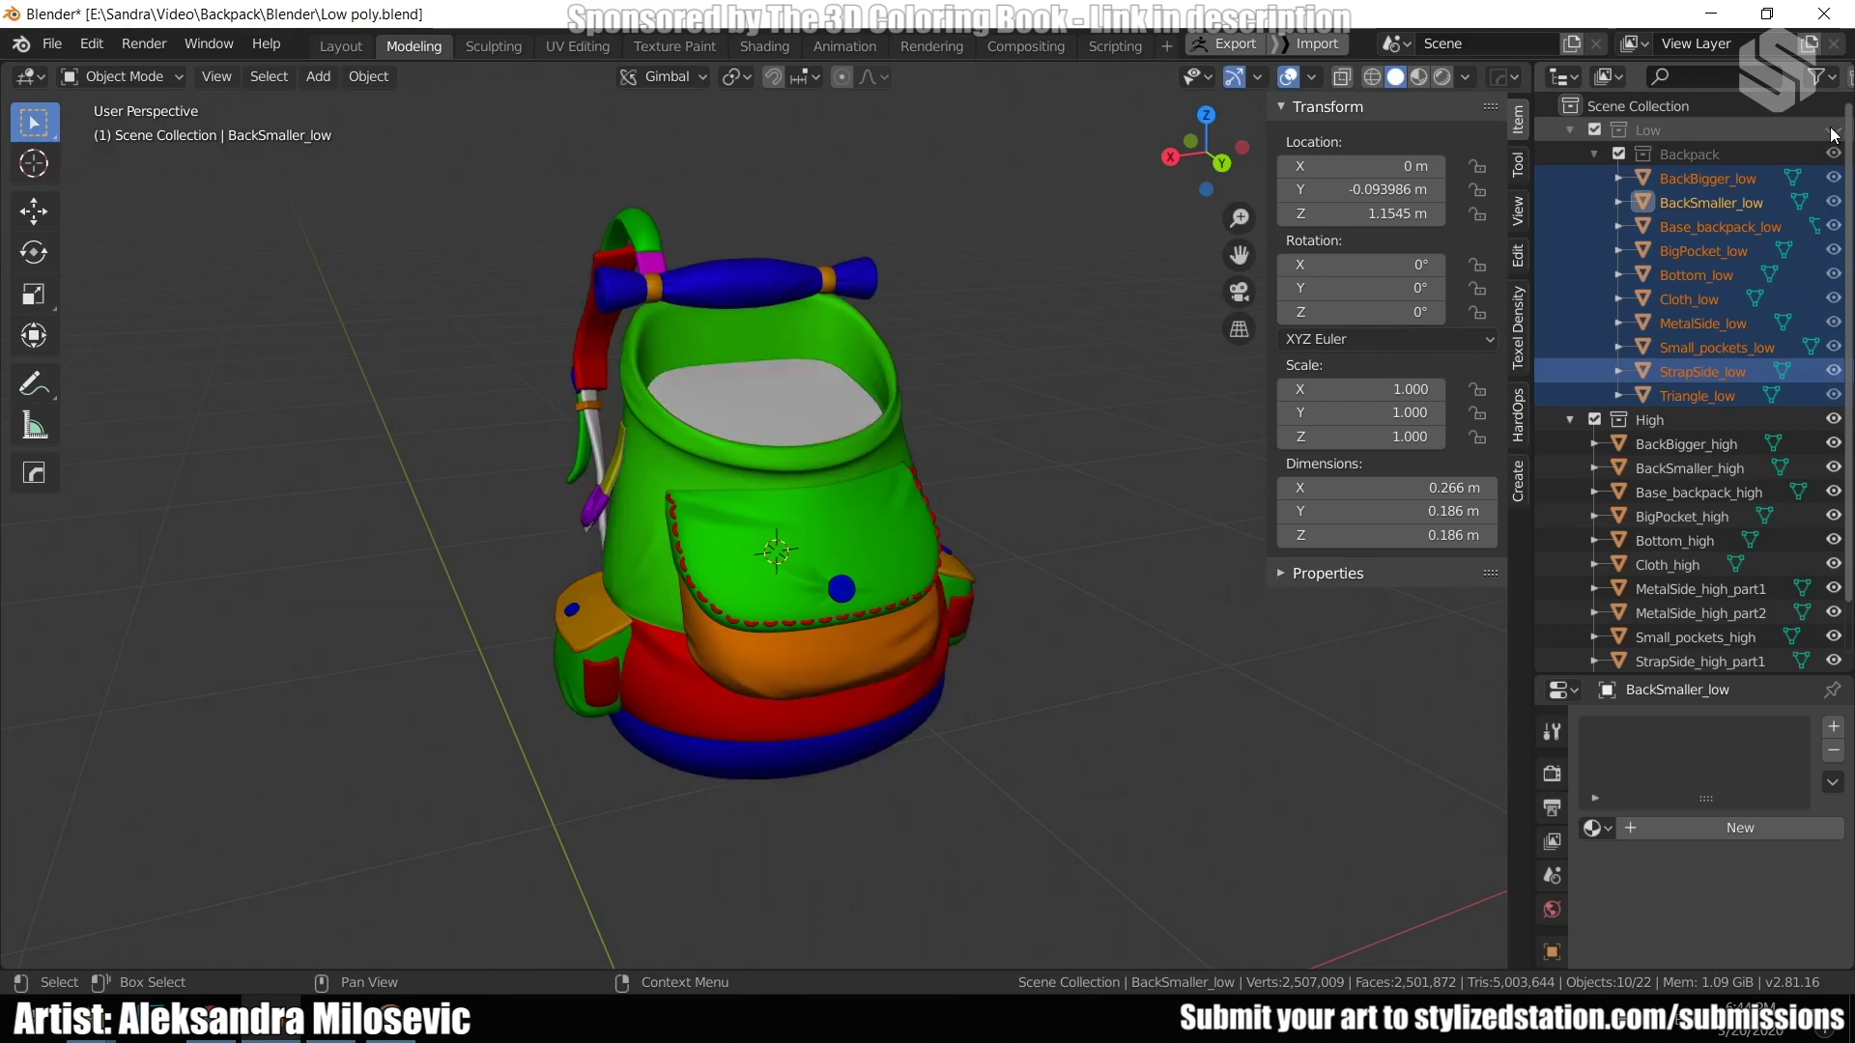
{"action": "middle_click_drag", "start_coordinate": [1004, 580], "coordinate": [586, 609]}
{"action": "middle_click_drag", "start_coordinate": [774, 521], "coordinate": [710, 635]}
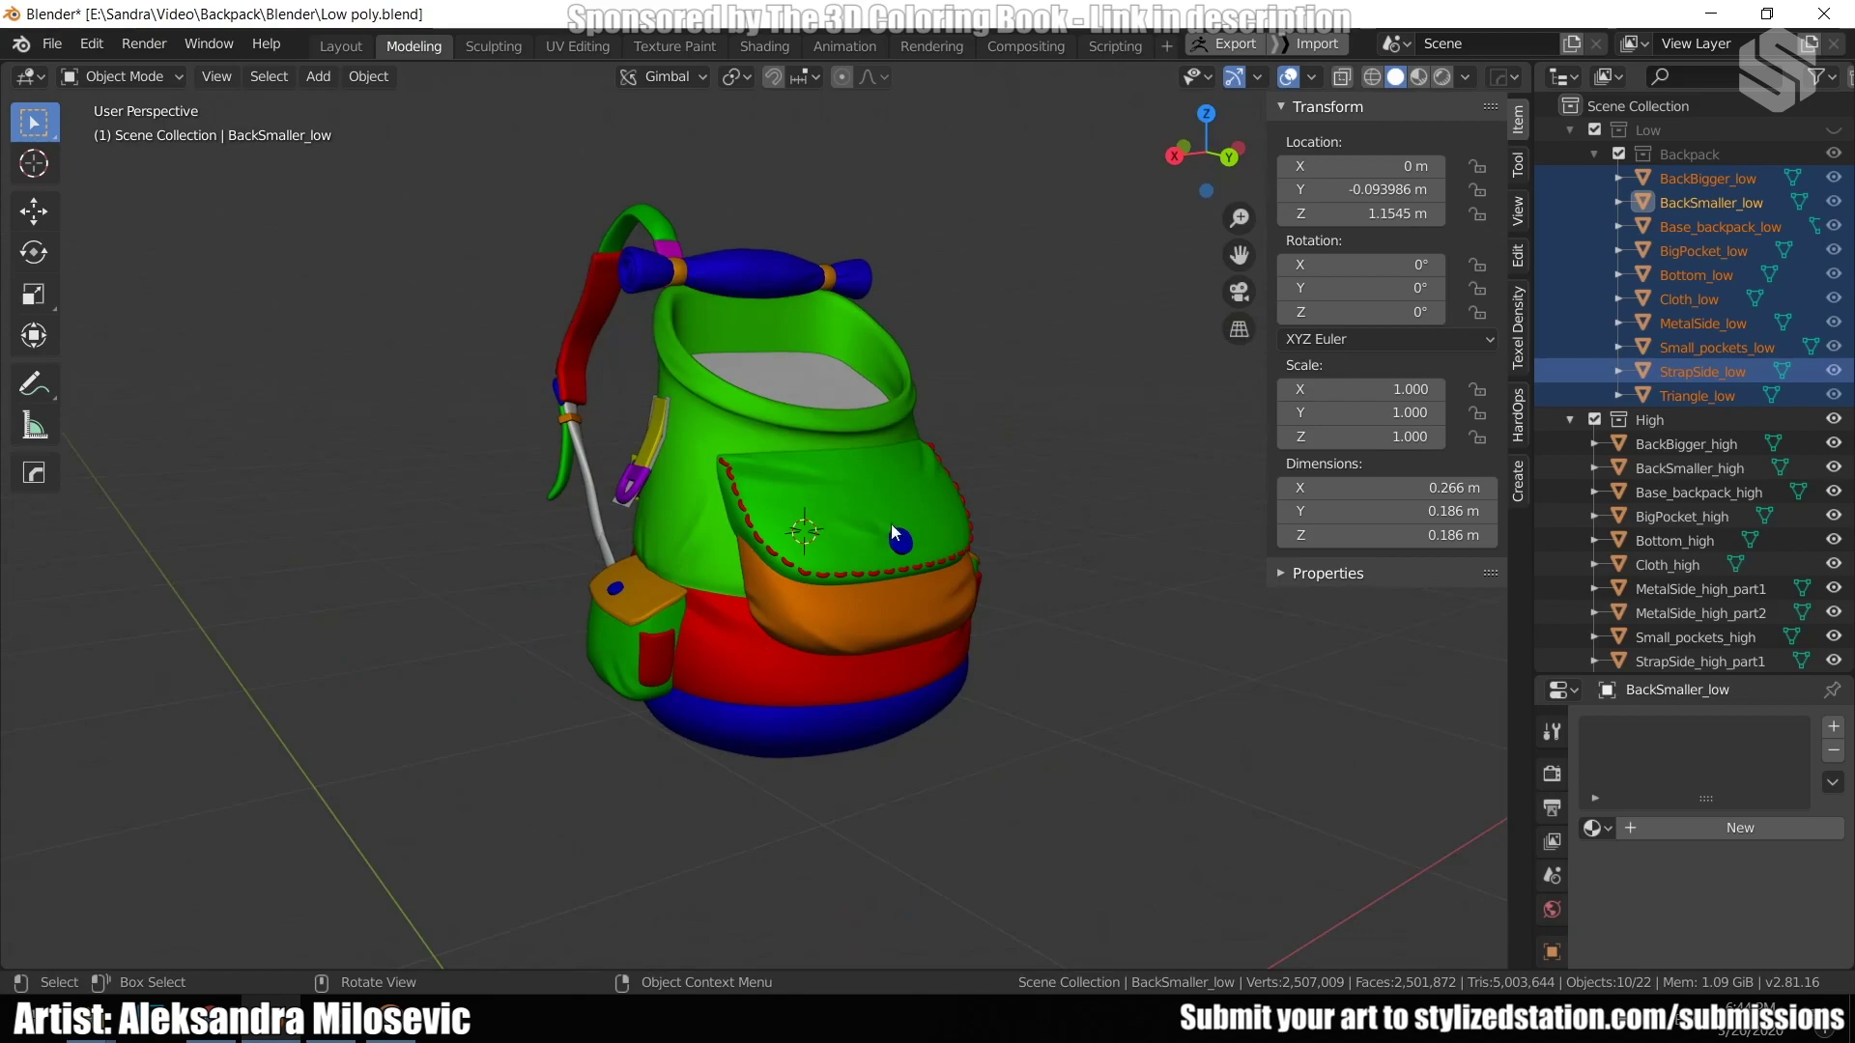
{"action": "middle_click_drag", "start_coordinate": [891, 524], "coordinate": [1154, 564]}
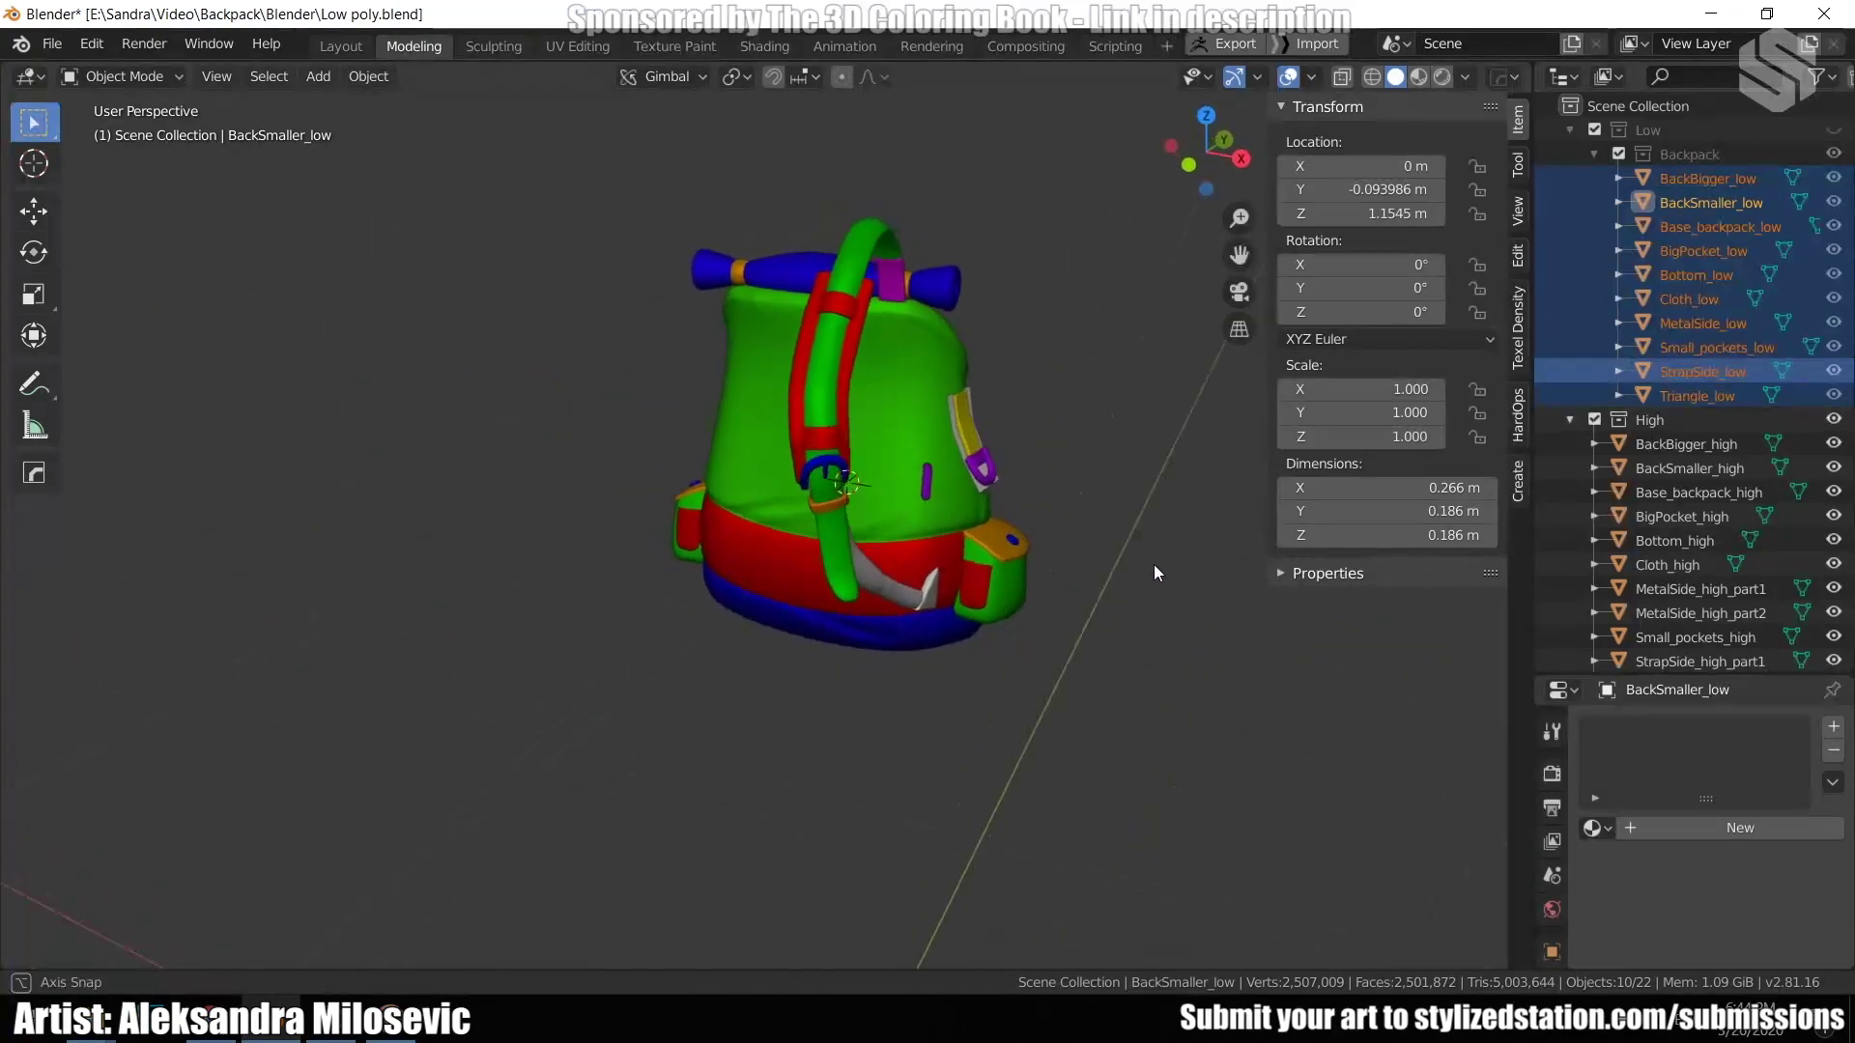
Show the Low collection and delete the BackBigger_low strap's connected faces.
{"action": "left_click", "coordinate": [1838, 156]}
{"action": "middle_click_drag", "start_coordinate": [957, 327], "coordinate": [709, 368]}
{"action": "left_click", "coordinate": [681, 350]}
{"action": "key", "text": "Tab"}
{"action": "left_click", "coordinate": [683, 359]}
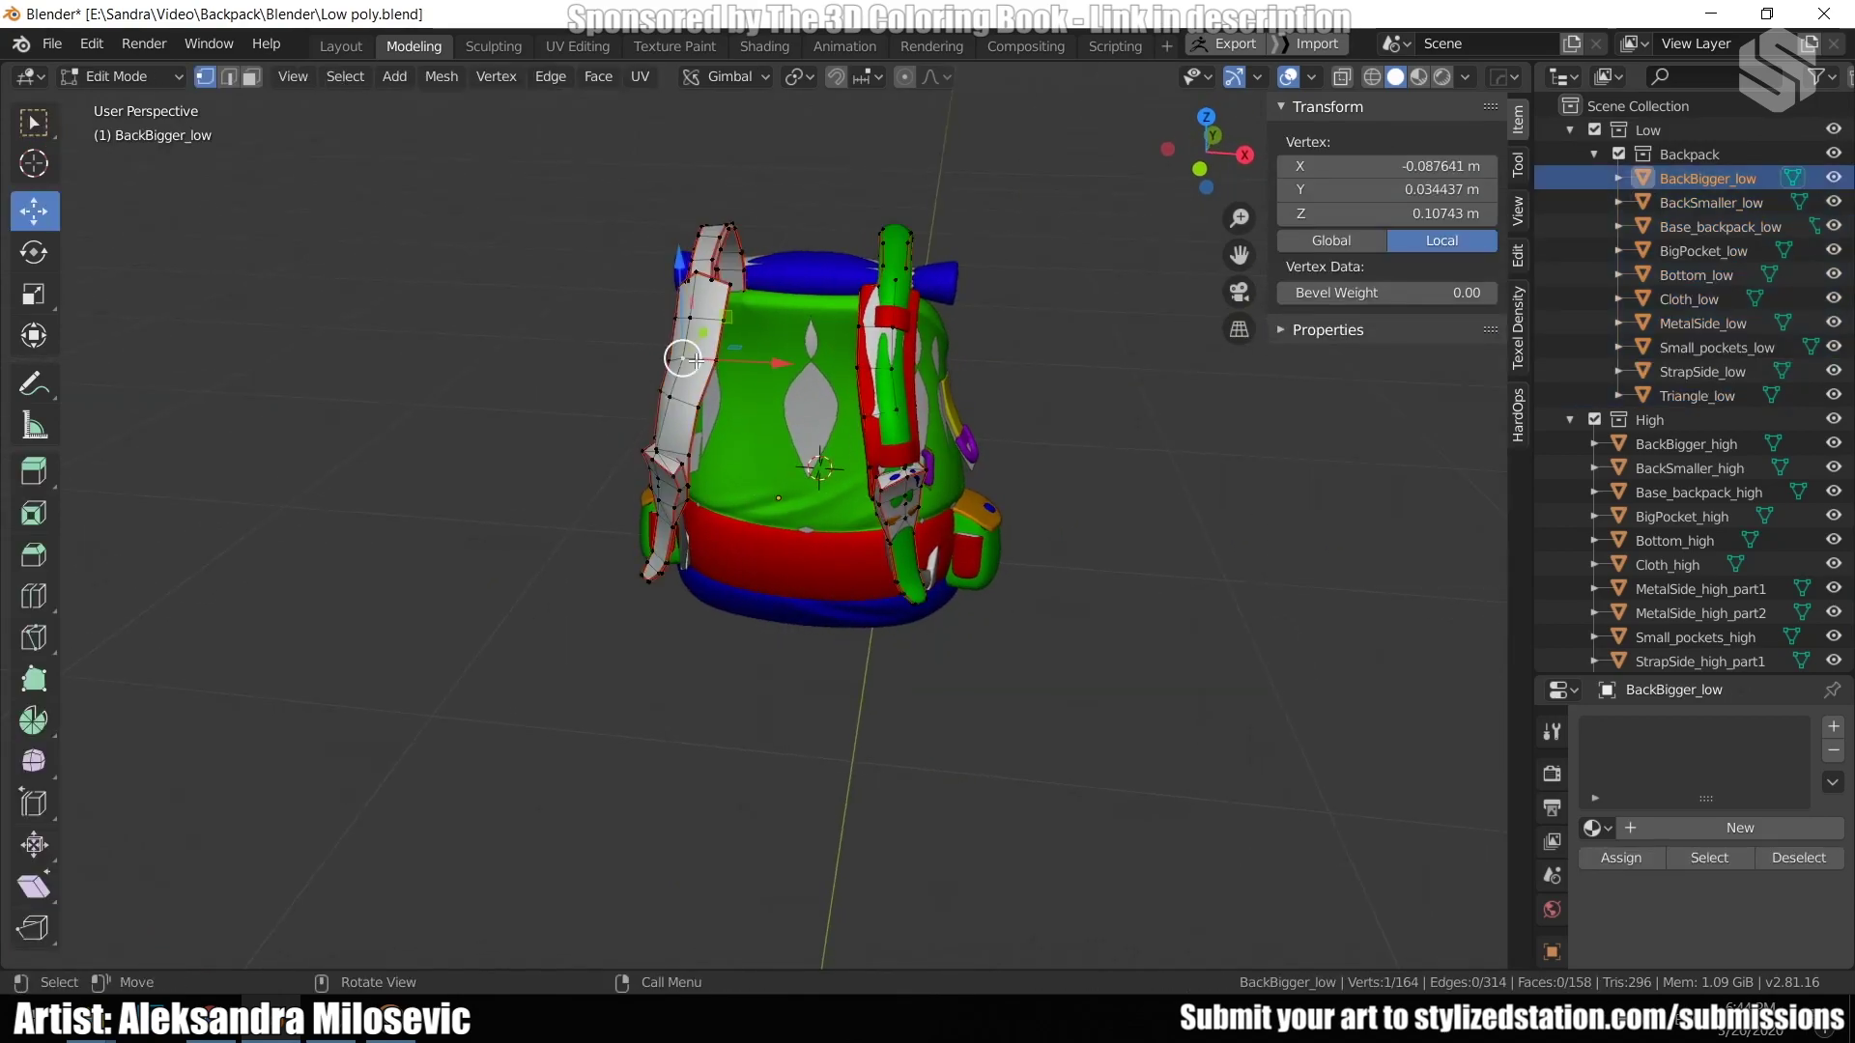
{"action": "key", "text": "l"}
{"action": "key", "text": "x"}
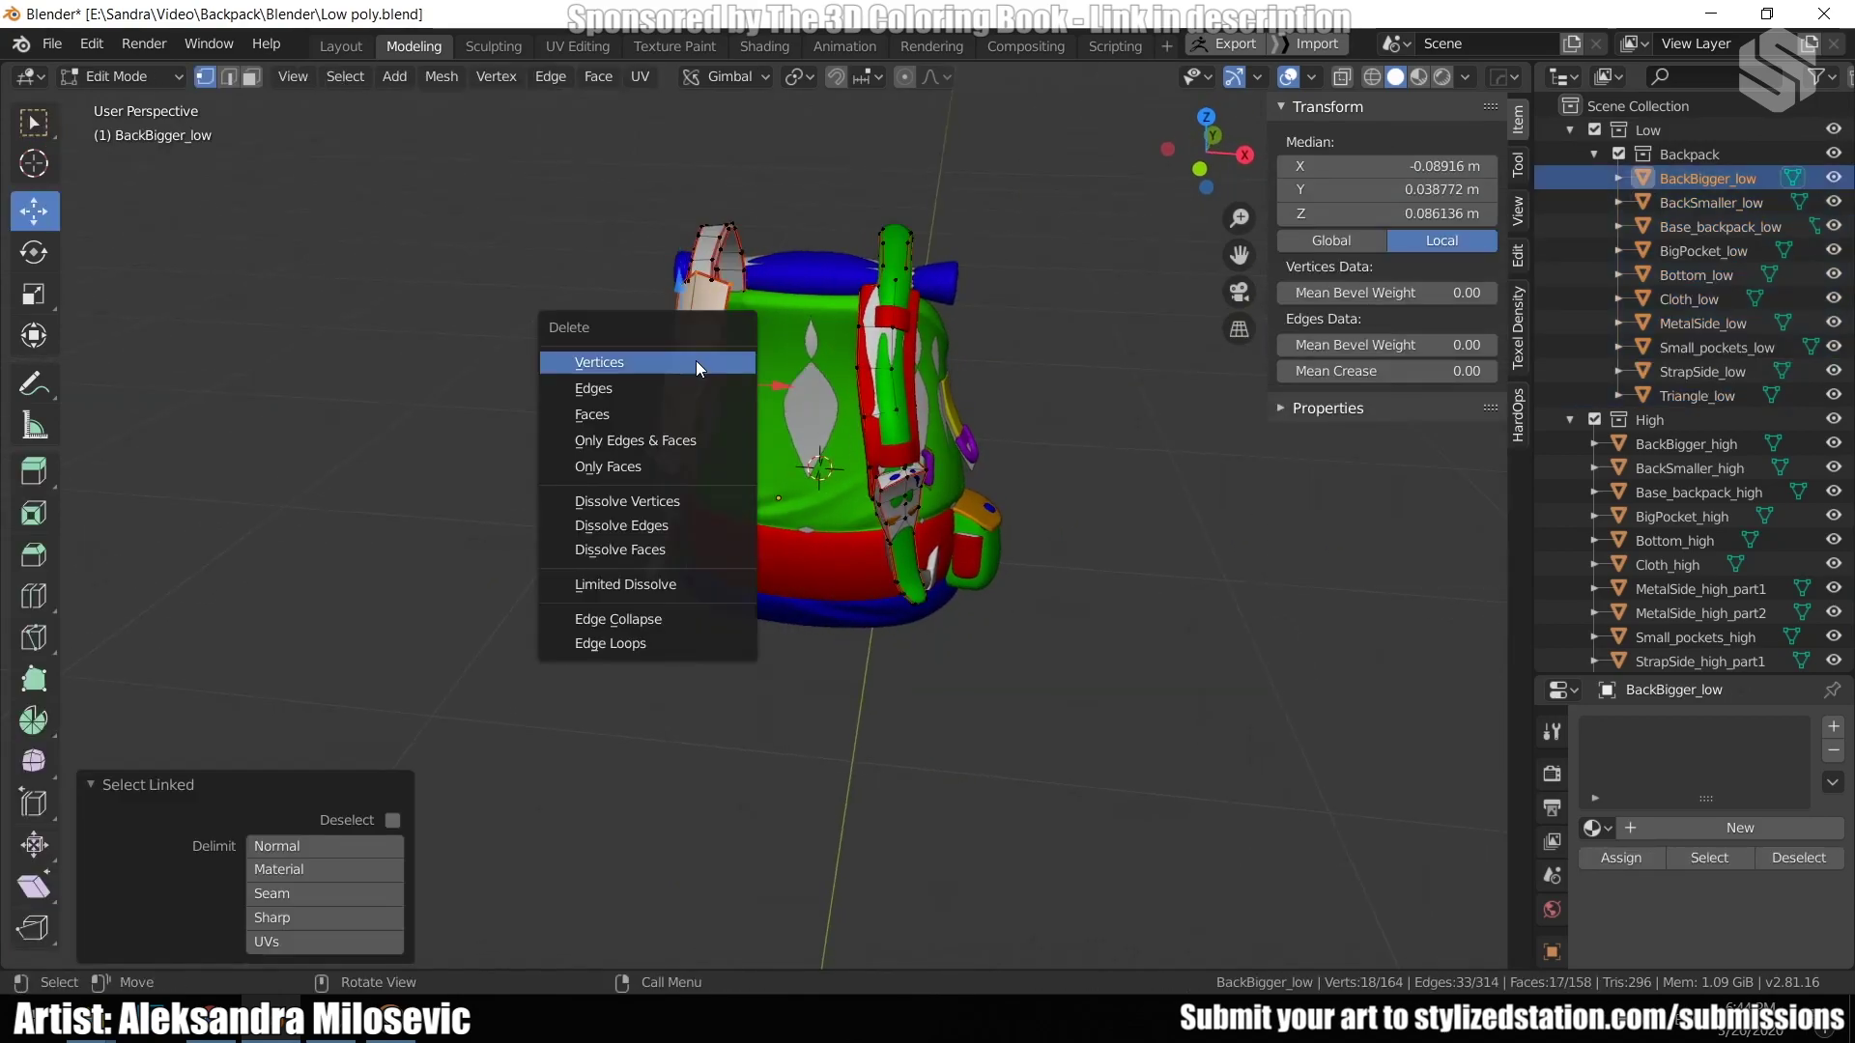
{"action": "left_click", "coordinate": [684, 415]}
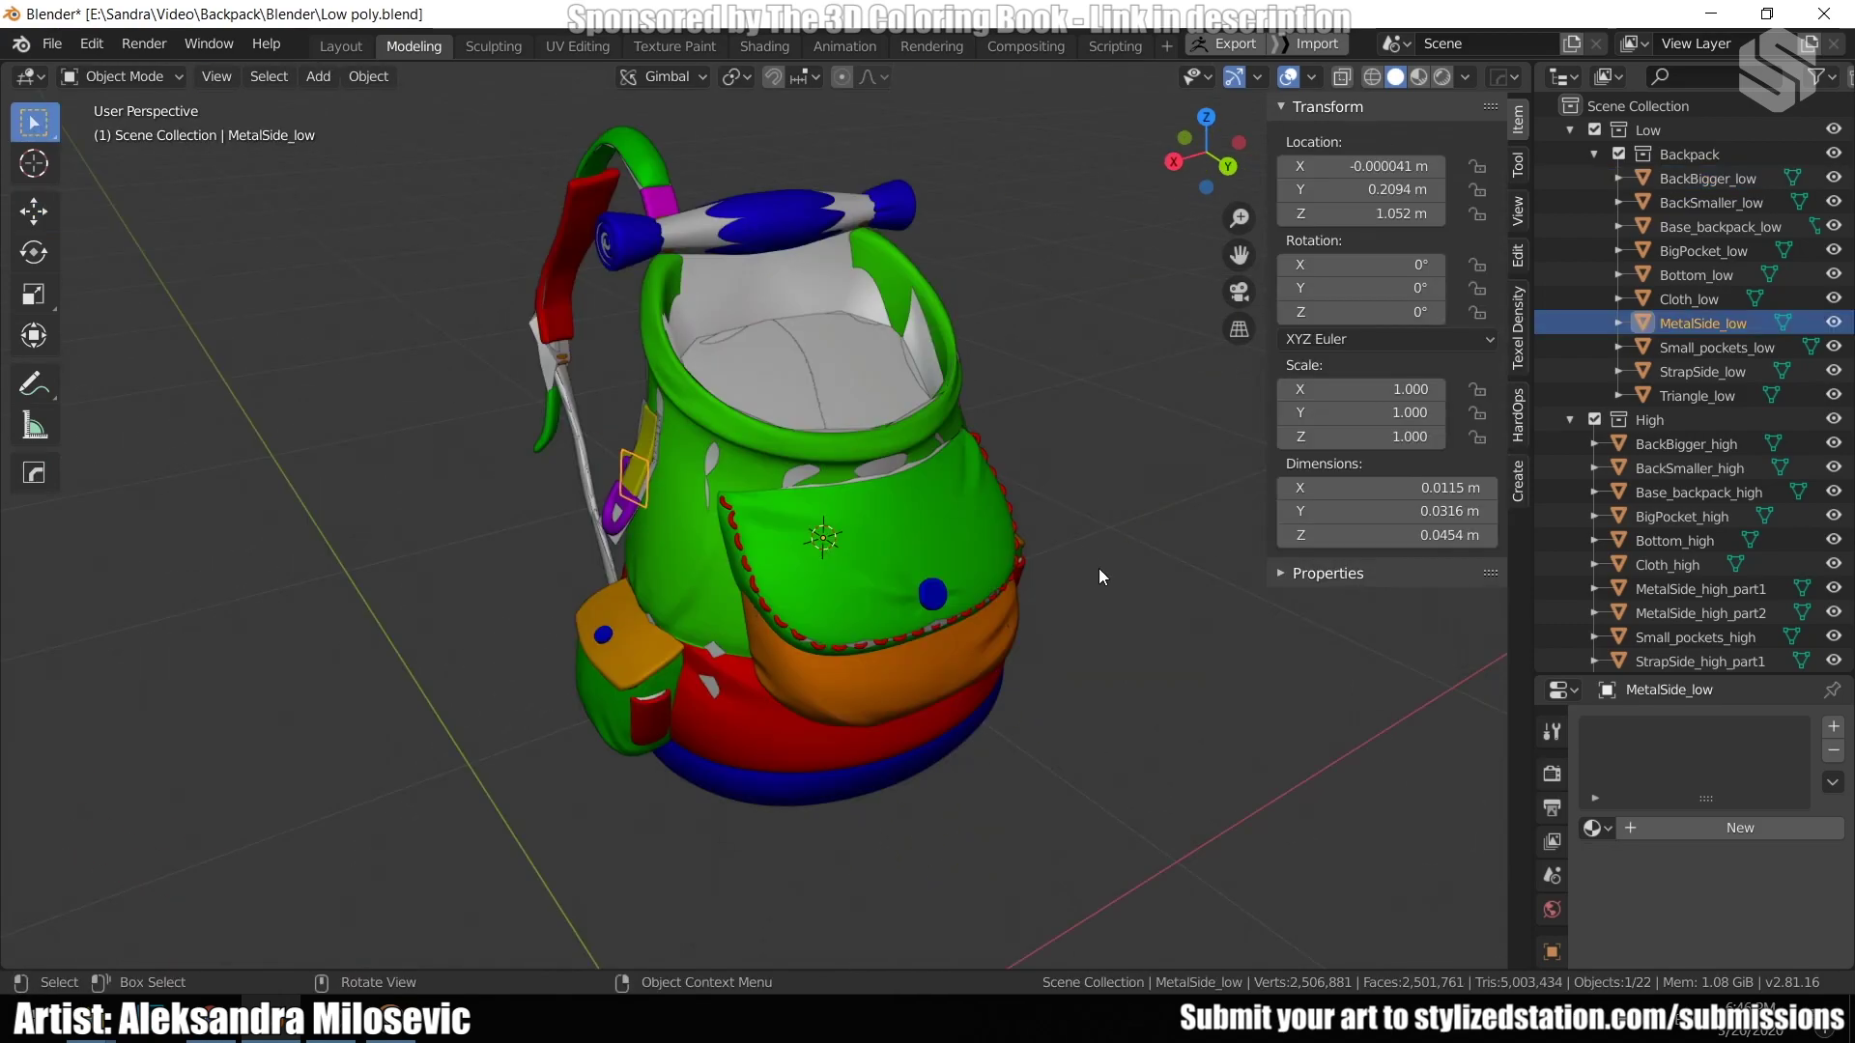
Compare BackBigger_low/_high and BackSmaller_low/_high names in the Outliner.
{"action": "left_click", "coordinate": [1739, 174]}
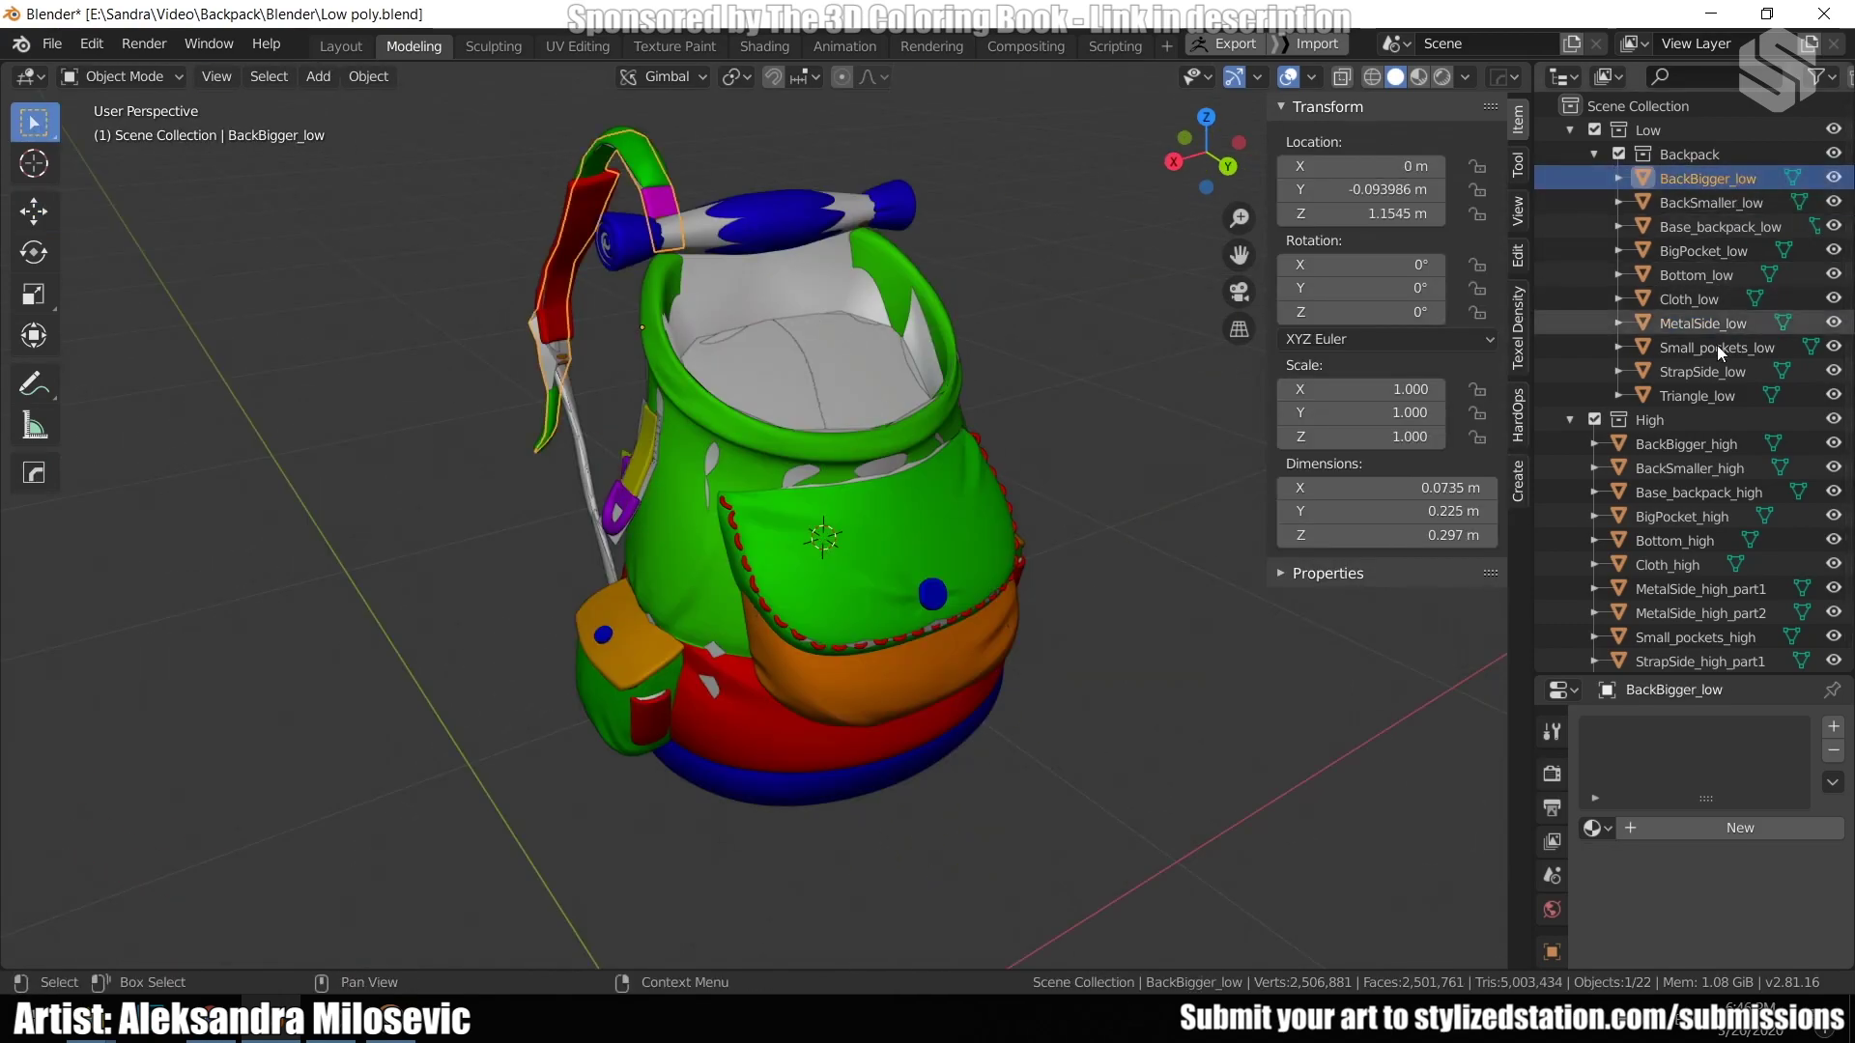
{"action": "left_click", "coordinate": [1696, 442]}
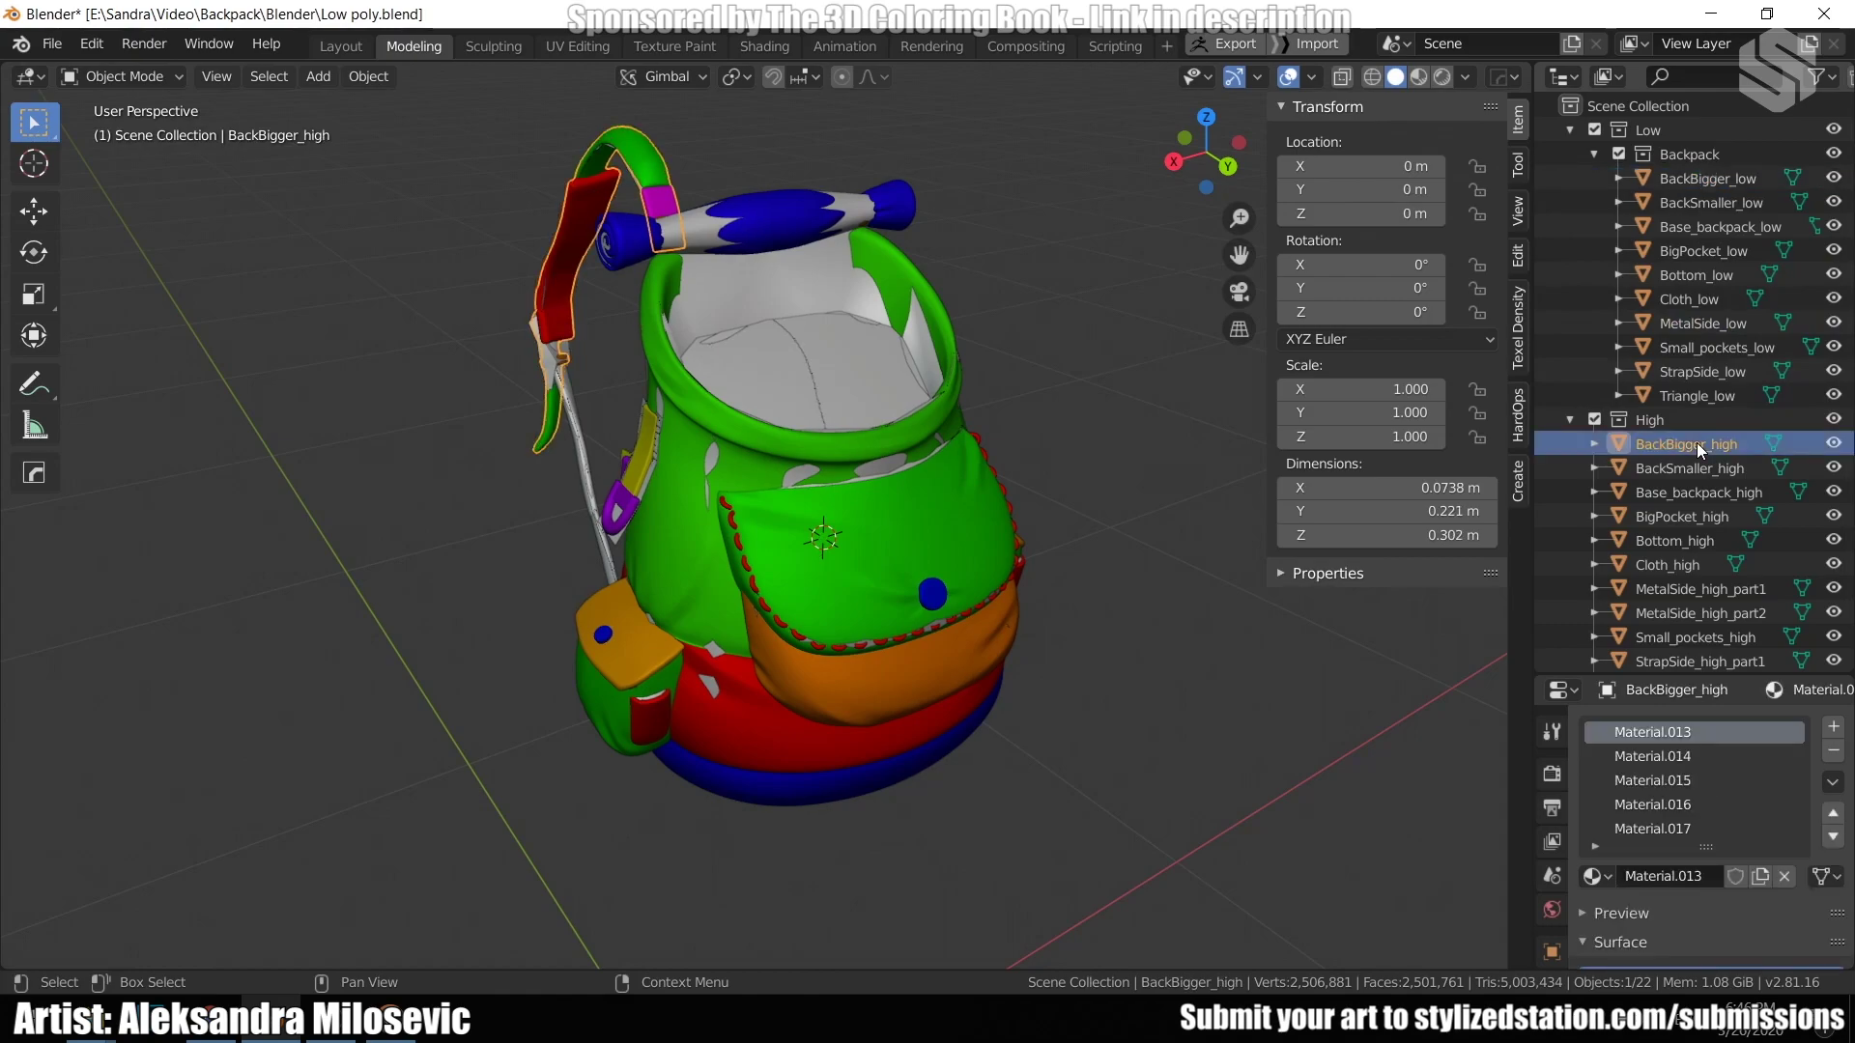
{"action": "left_click", "coordinate": [1694, 205]}
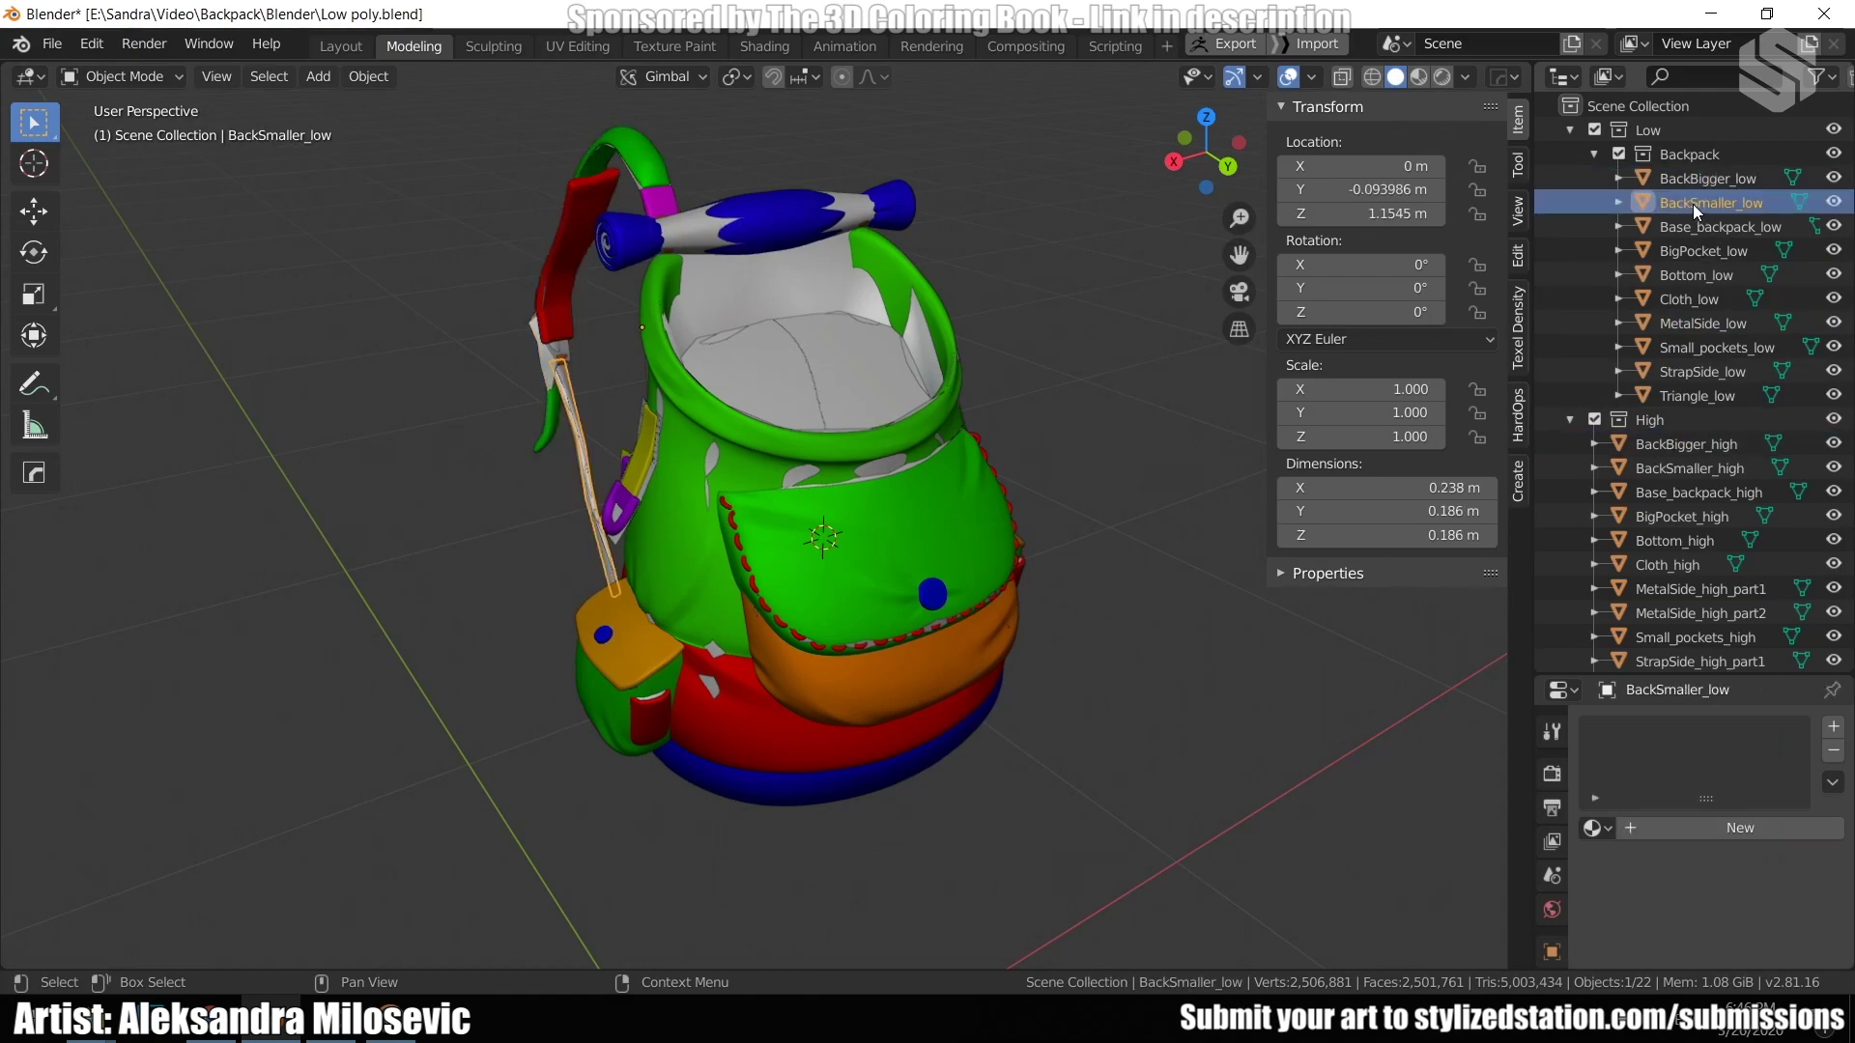
{"action": "left_click", "coordinate": [1673, 471]}
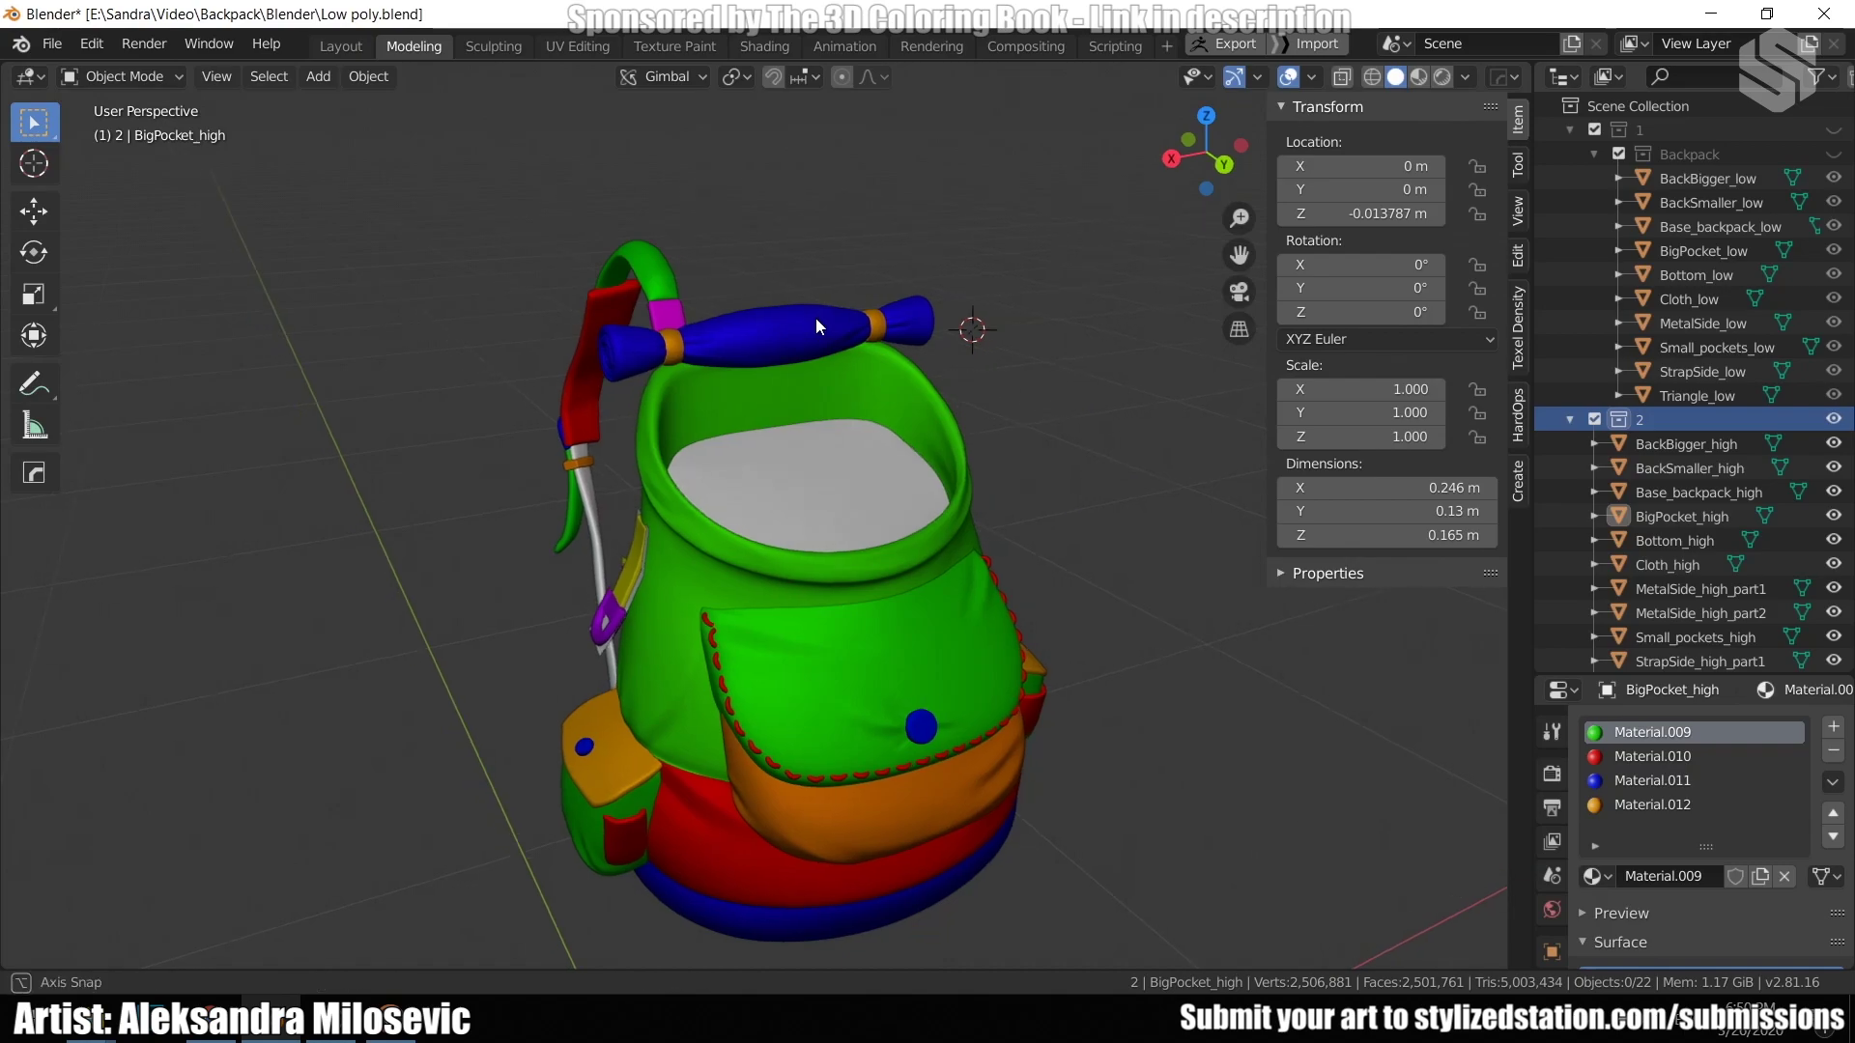
Toggle between collections 1 and 2, selecting Cloth_low along the way.
{"action": "key", "text": "1"}
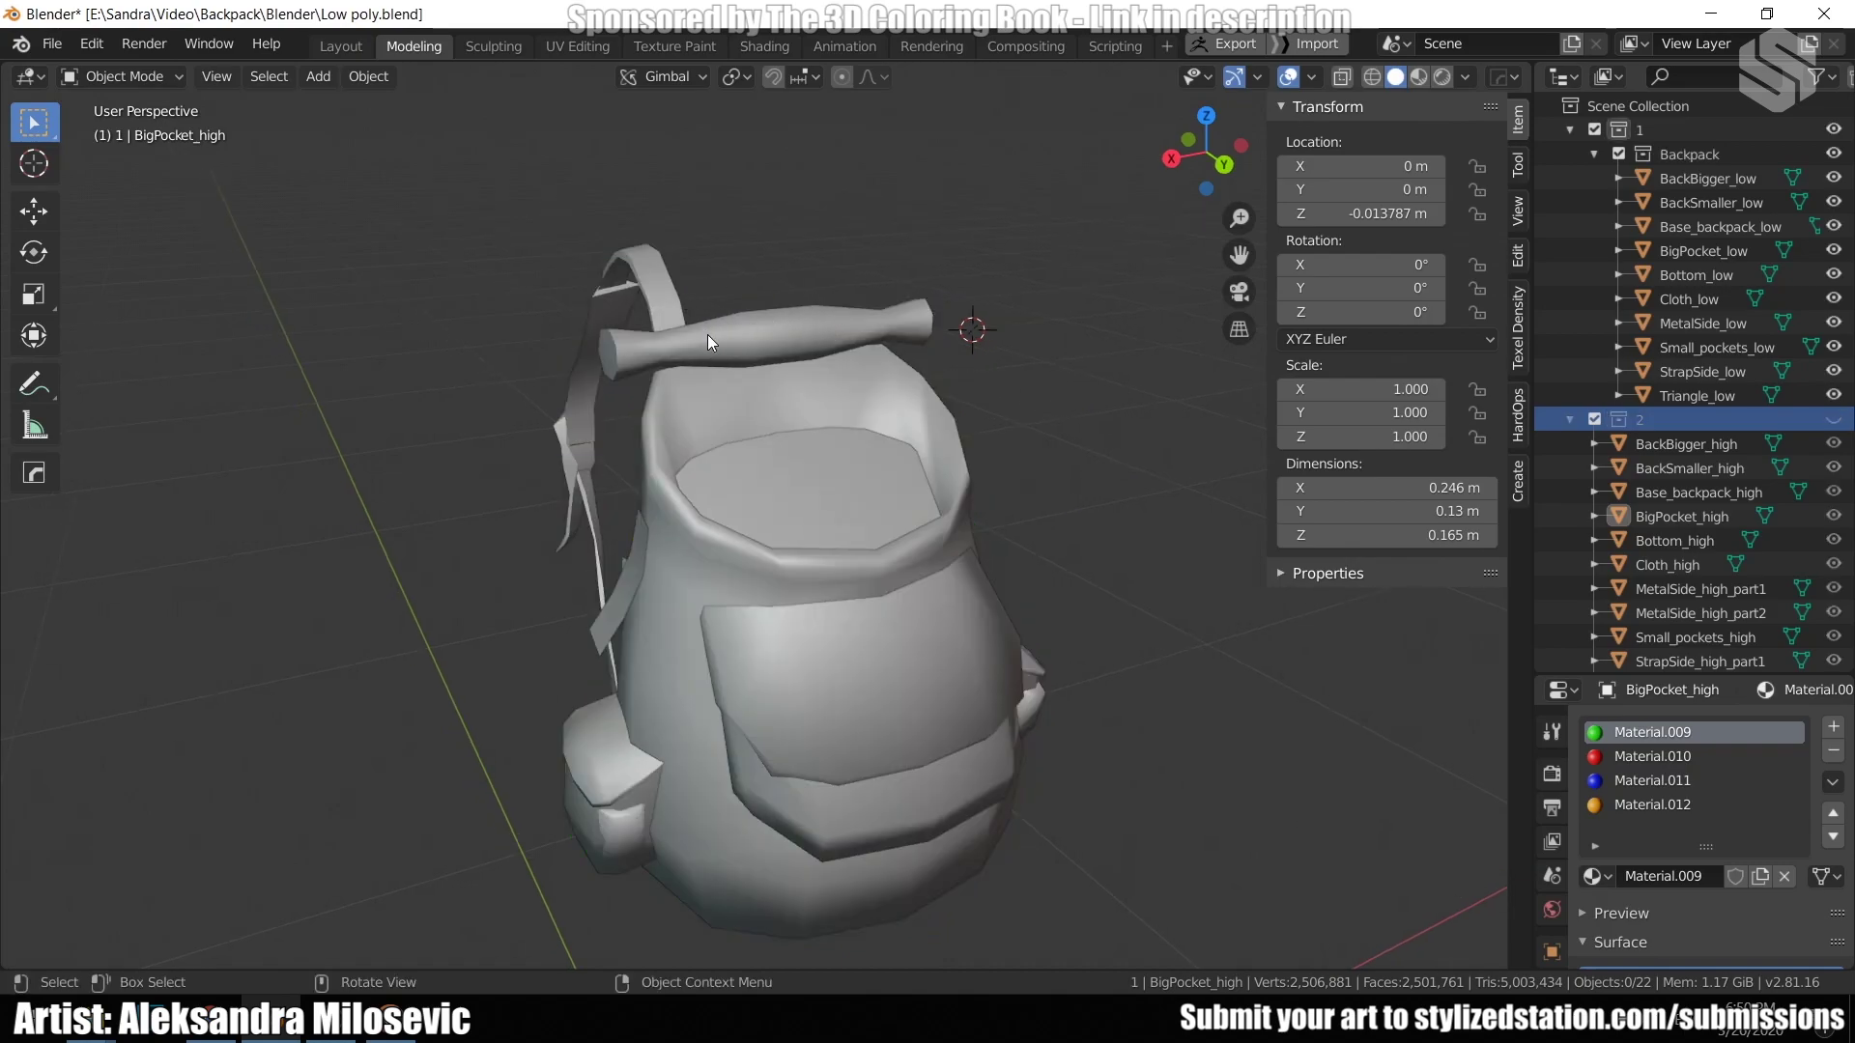
{"action": "key", "text": "2"}
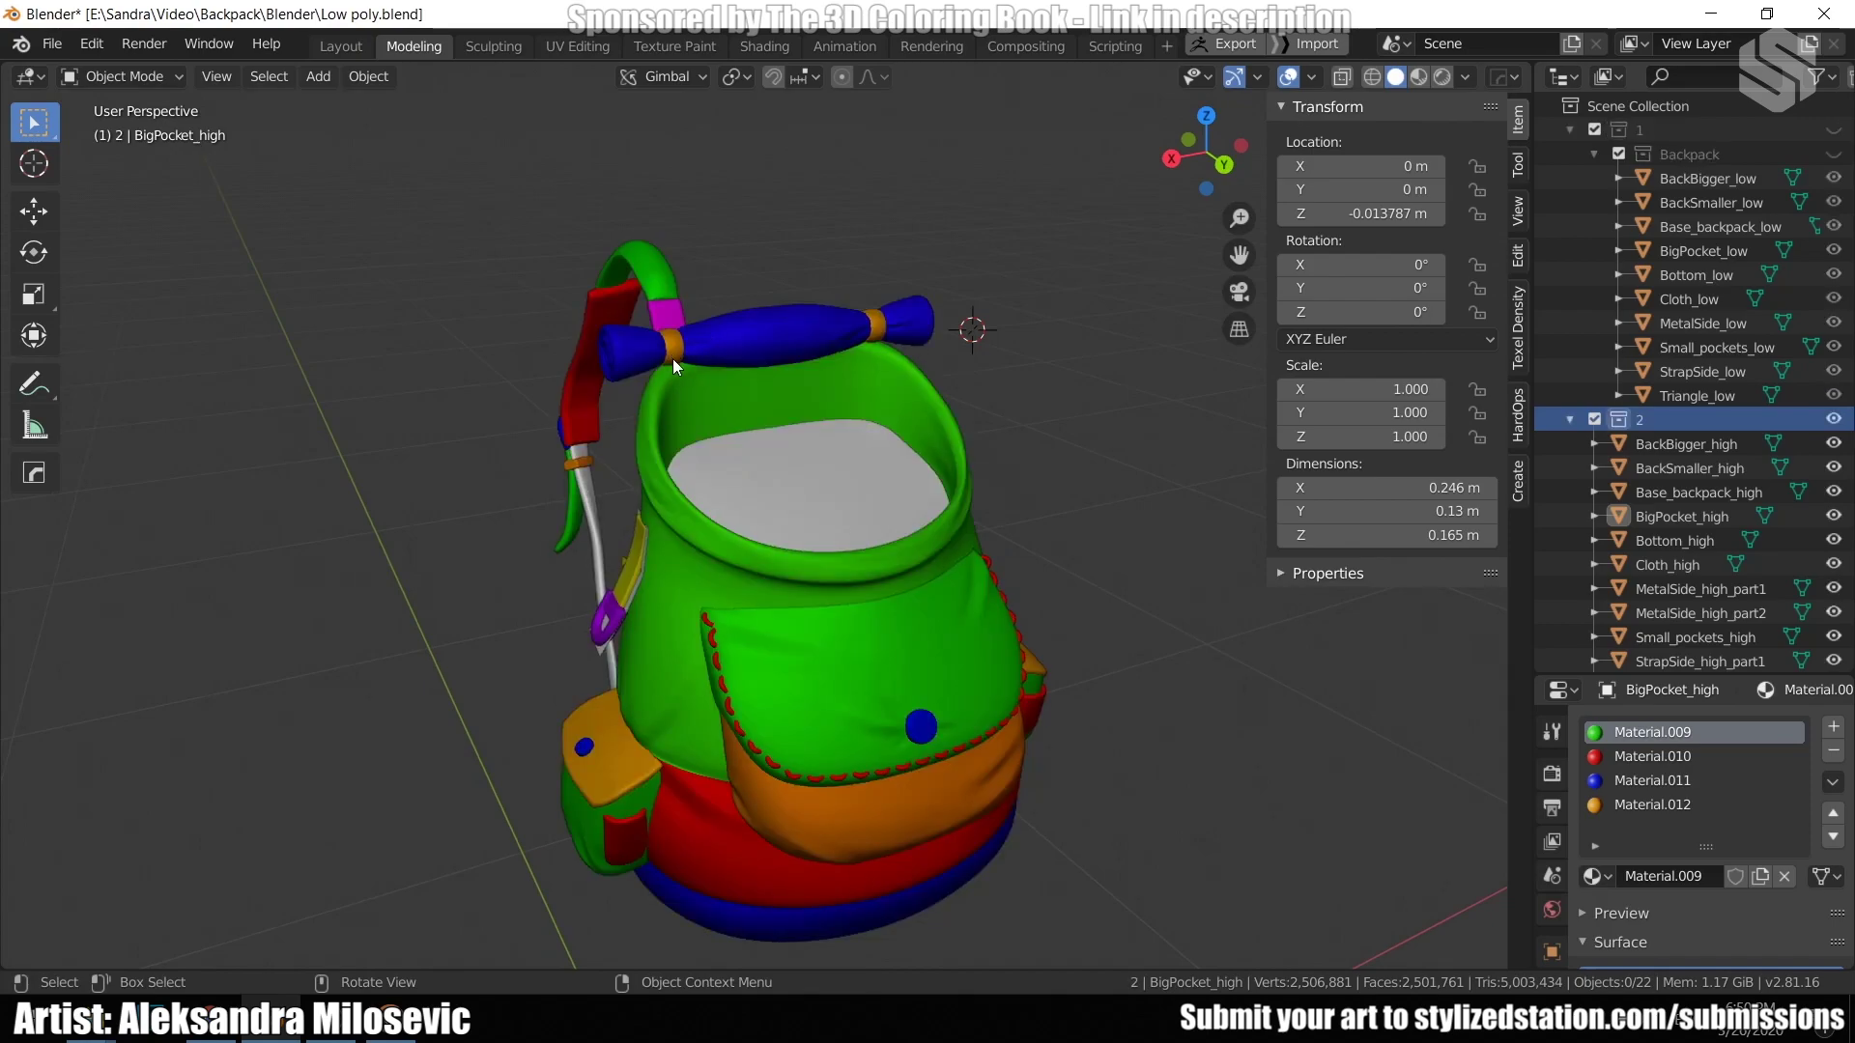
{"action": "key", "text": "1"}
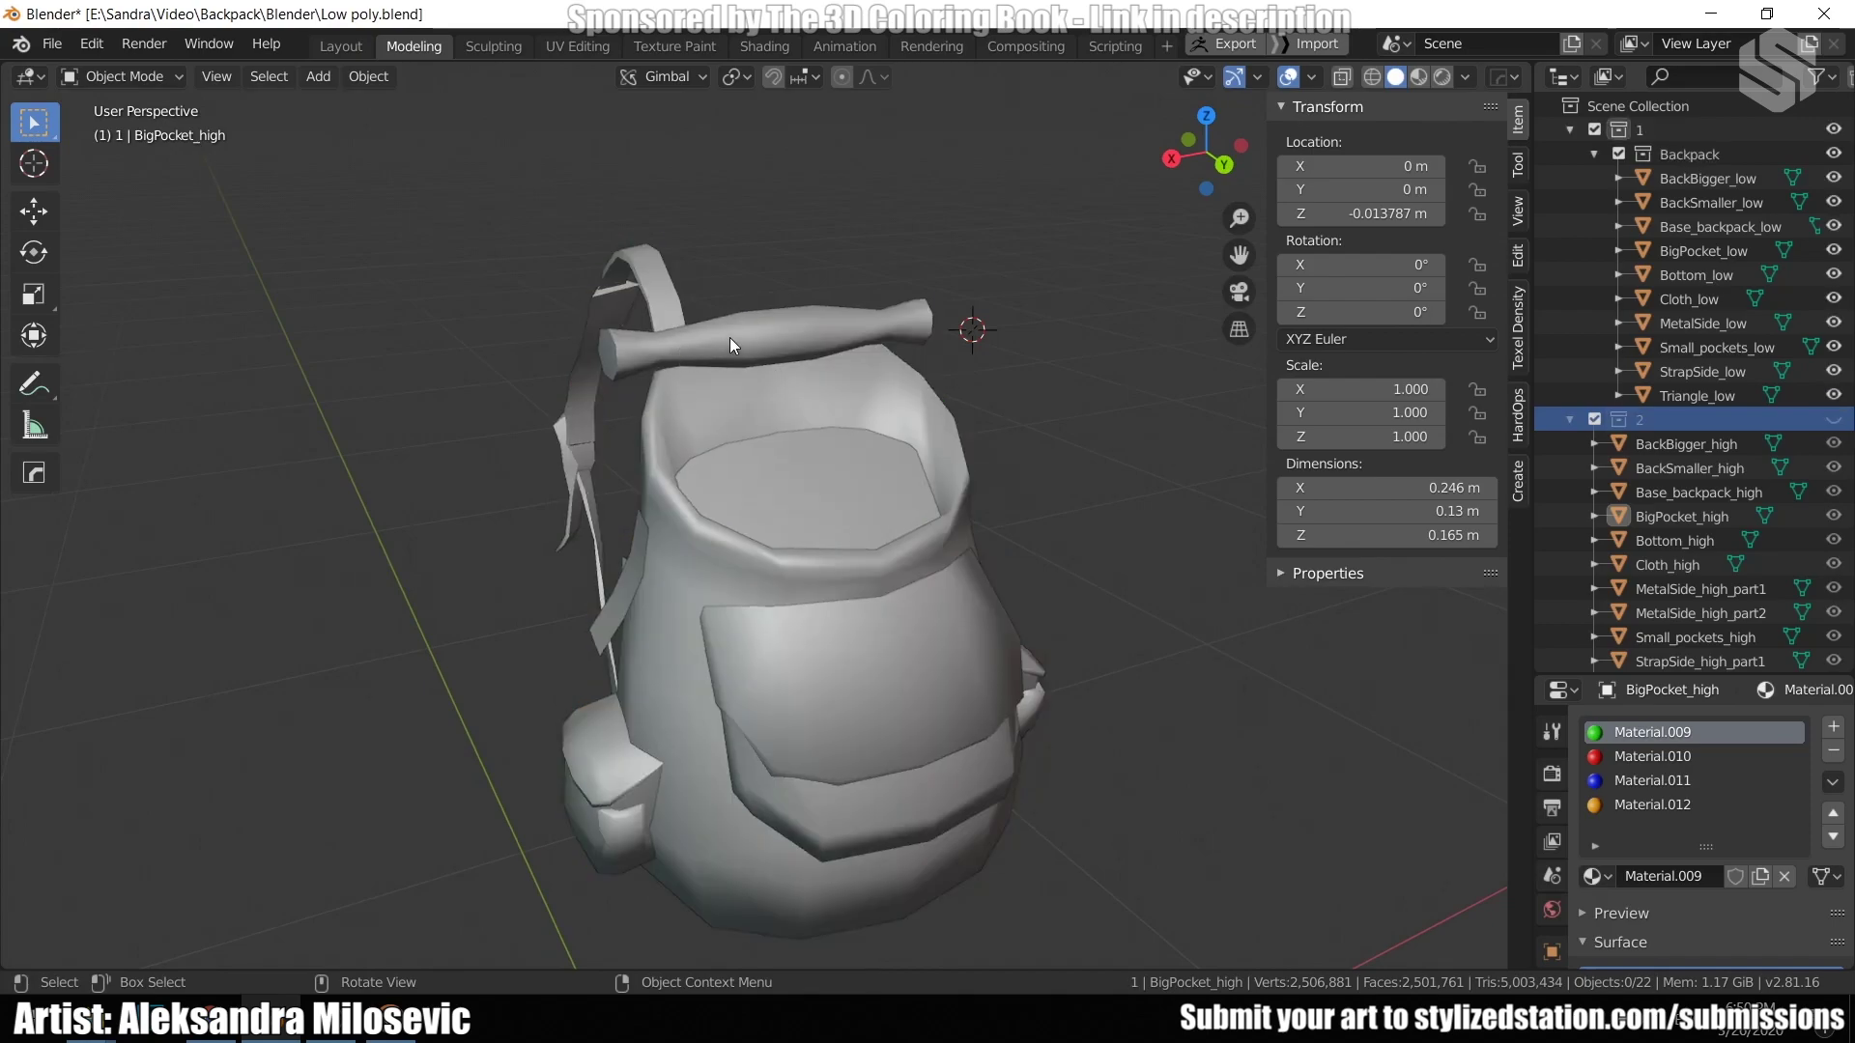
{"action": "left_click", "coordinate": [873, 305]}
{"action": "key", "text": "2"}
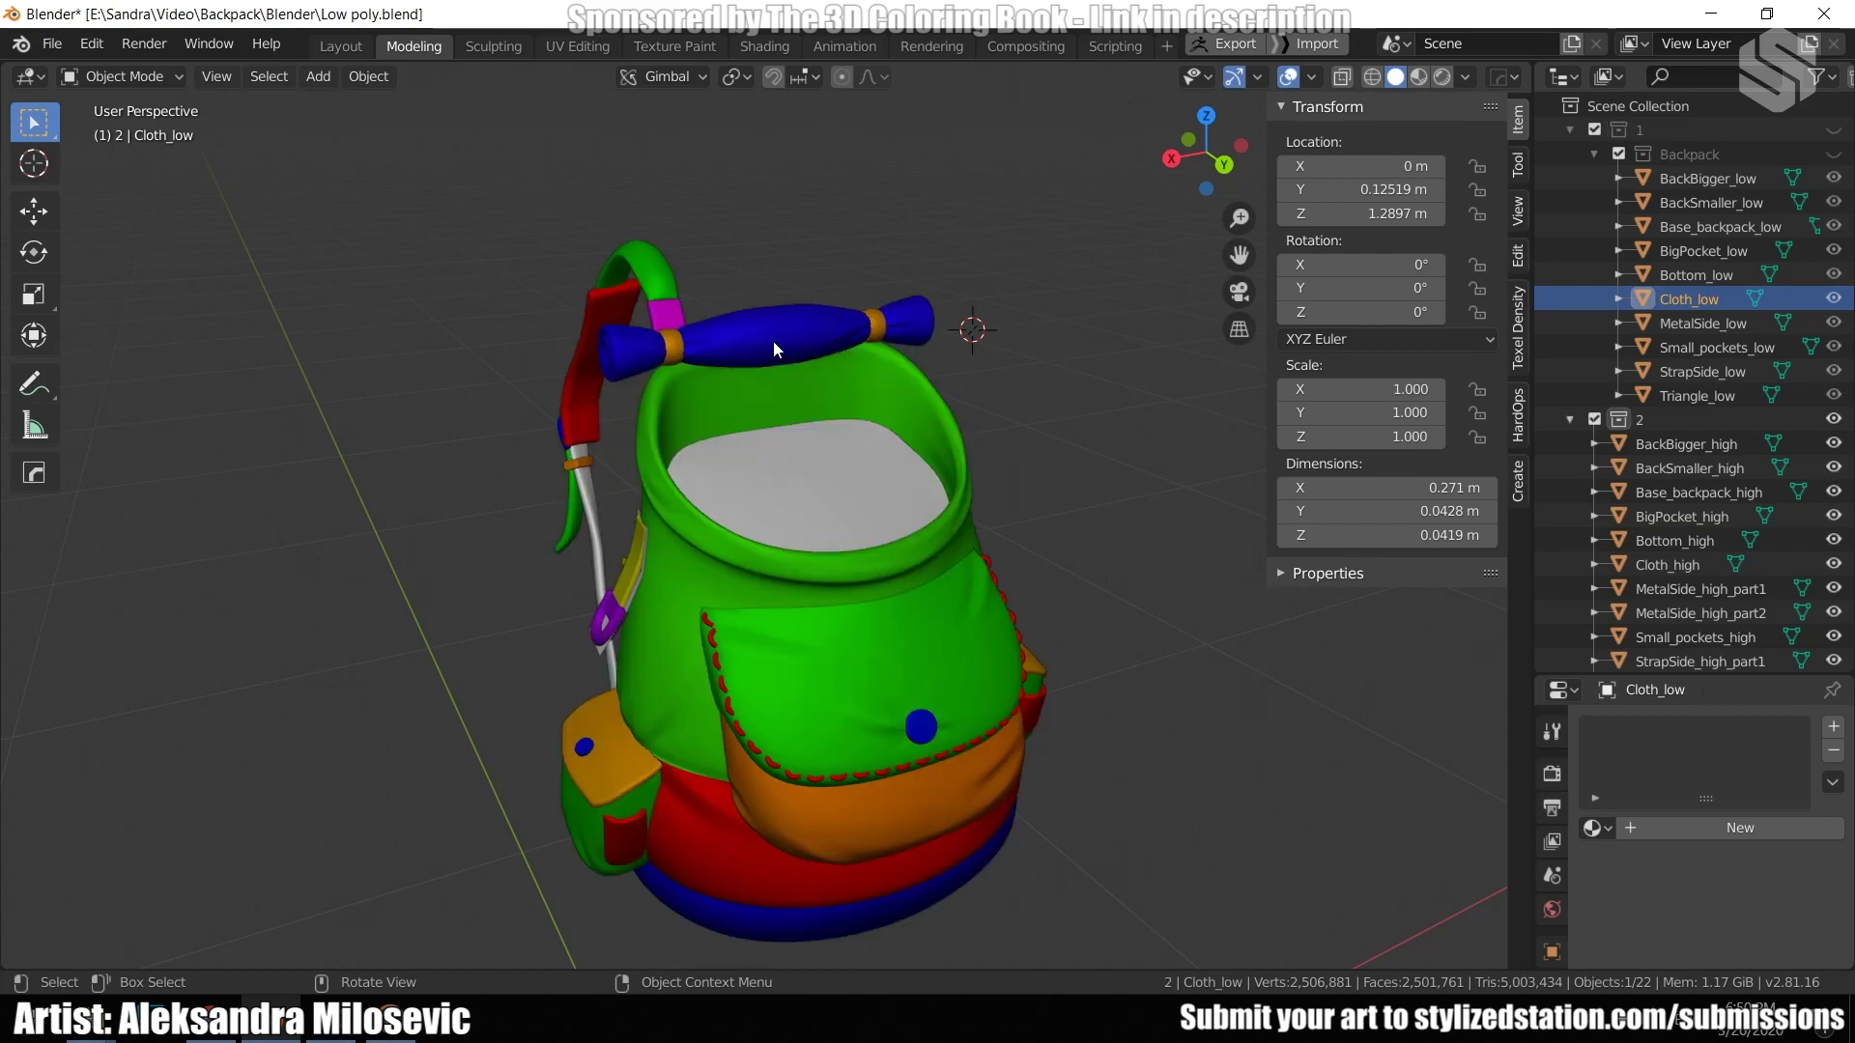
{"action": "key", "text": "1"}
{"action": "key", "text": "2"}
Zoom and orbit around the high-poly backpack, then select BigPocket_high.
{"action": "scroll", "coordinate": [790, 351], "scroll_direction": "up", "scroll_amount": 5}
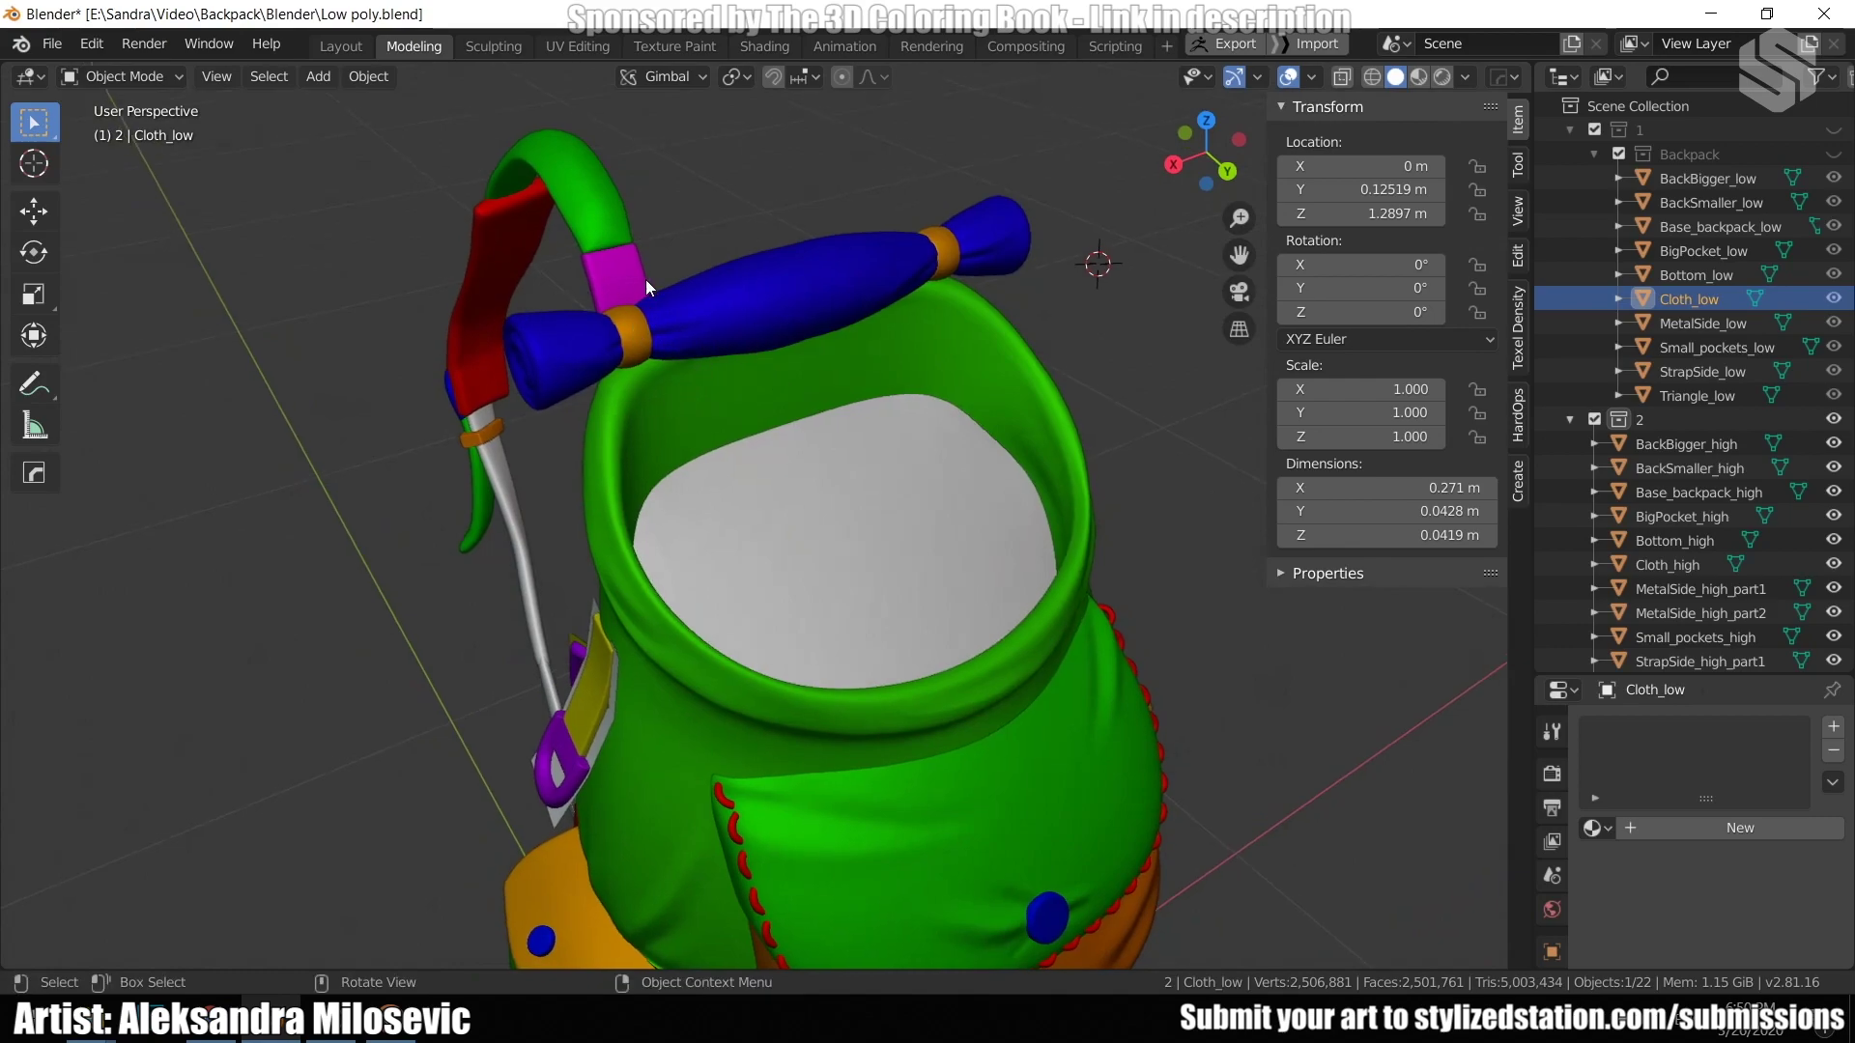
{"action": "middle_click_drag", "start_coordinate": [642, 346], "coordinate": [589, 334]}
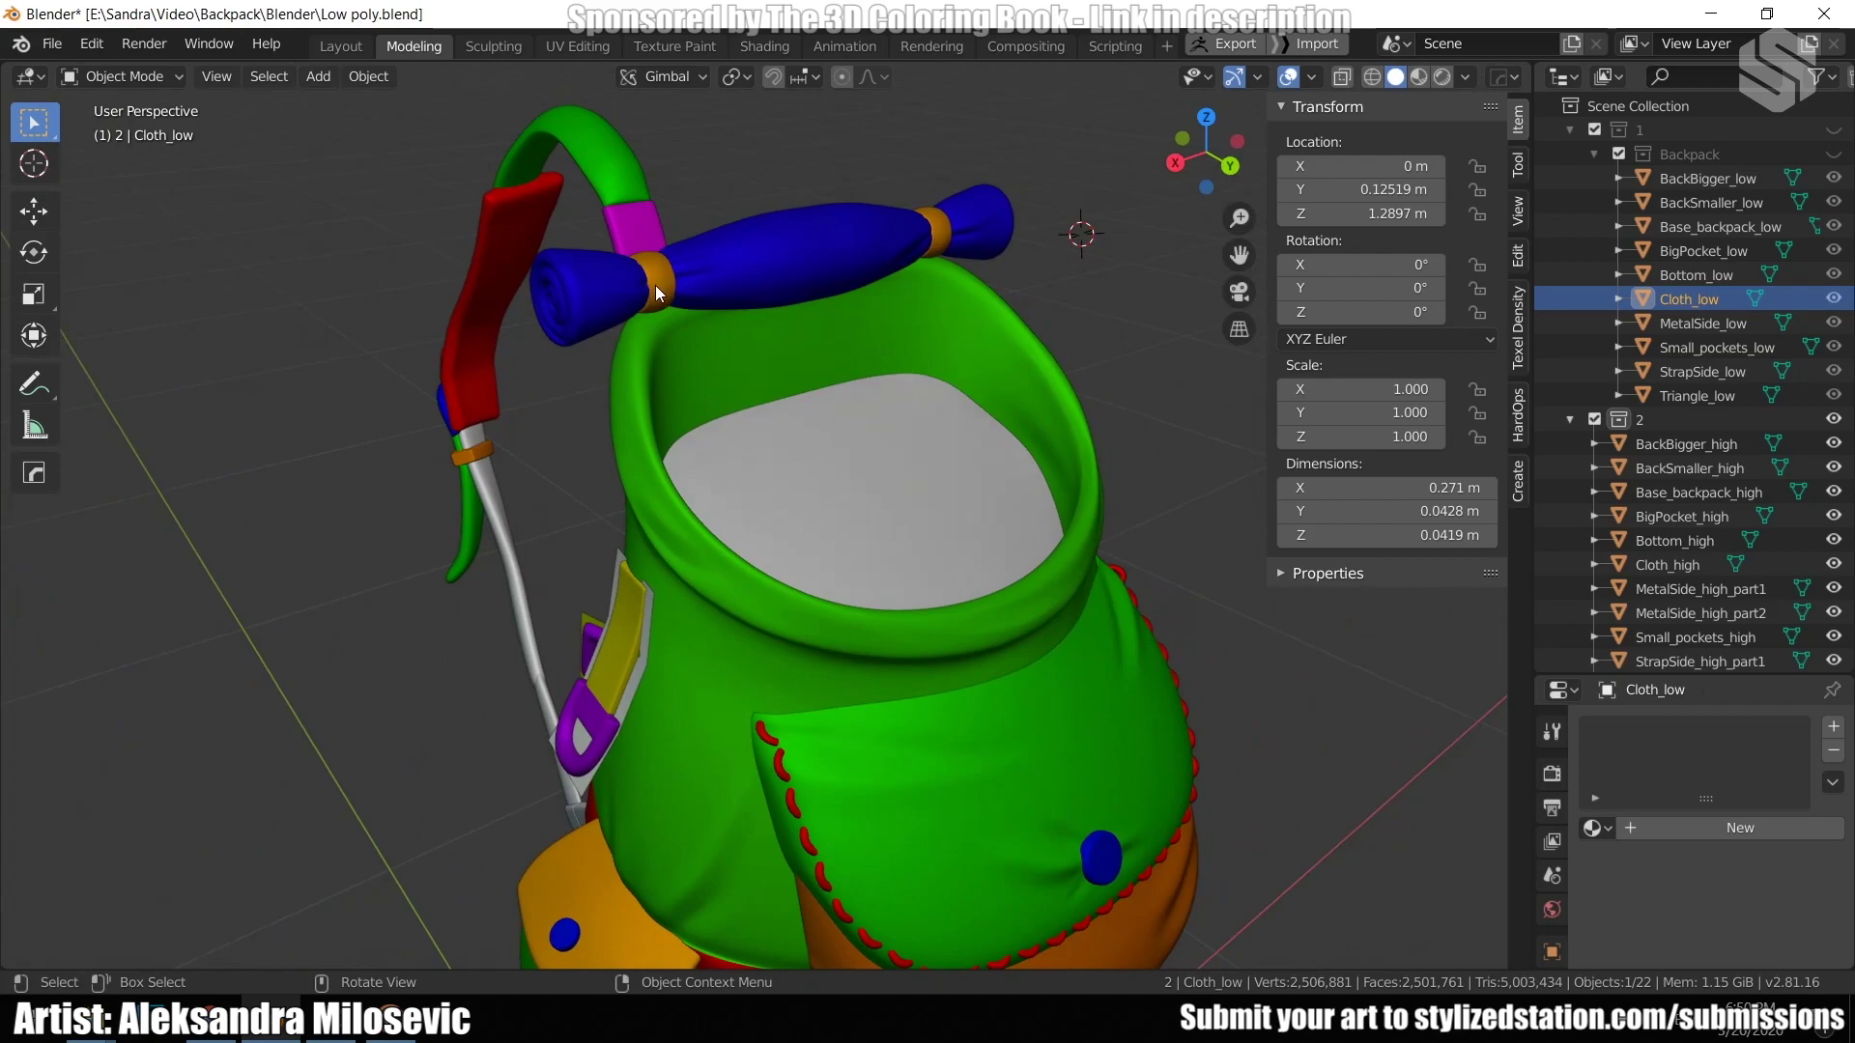
{"action": "scroll", "coordinate": [906, 450], "scroll_direction": "down", "scroll_amount": 4}
{"action": "middle_click_drag", "start_coordinate": [872, 425], "coordinate": [867, 409]}
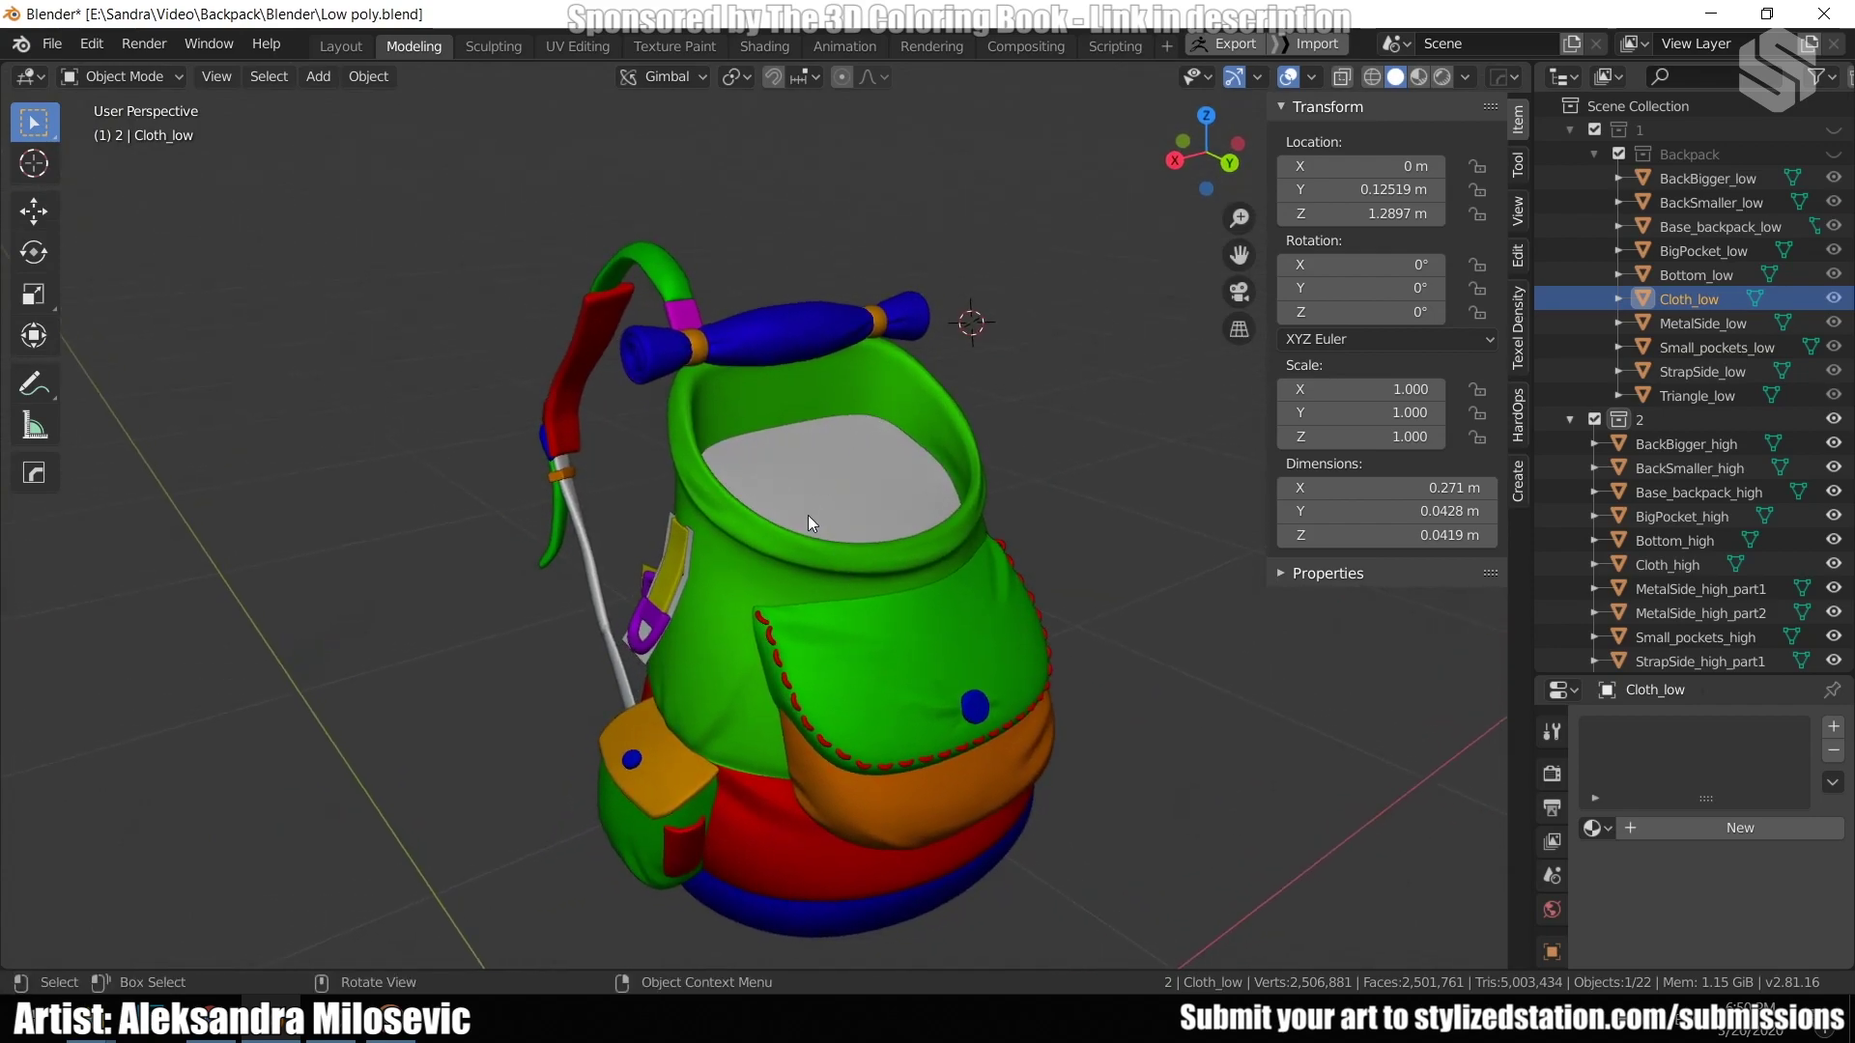
{"action": "left_click", "coordinate": [936, 692]}
Test-move the pocket and base and test-rotate the strap, cancelling each change.
{"action": "key", "text": "g"}
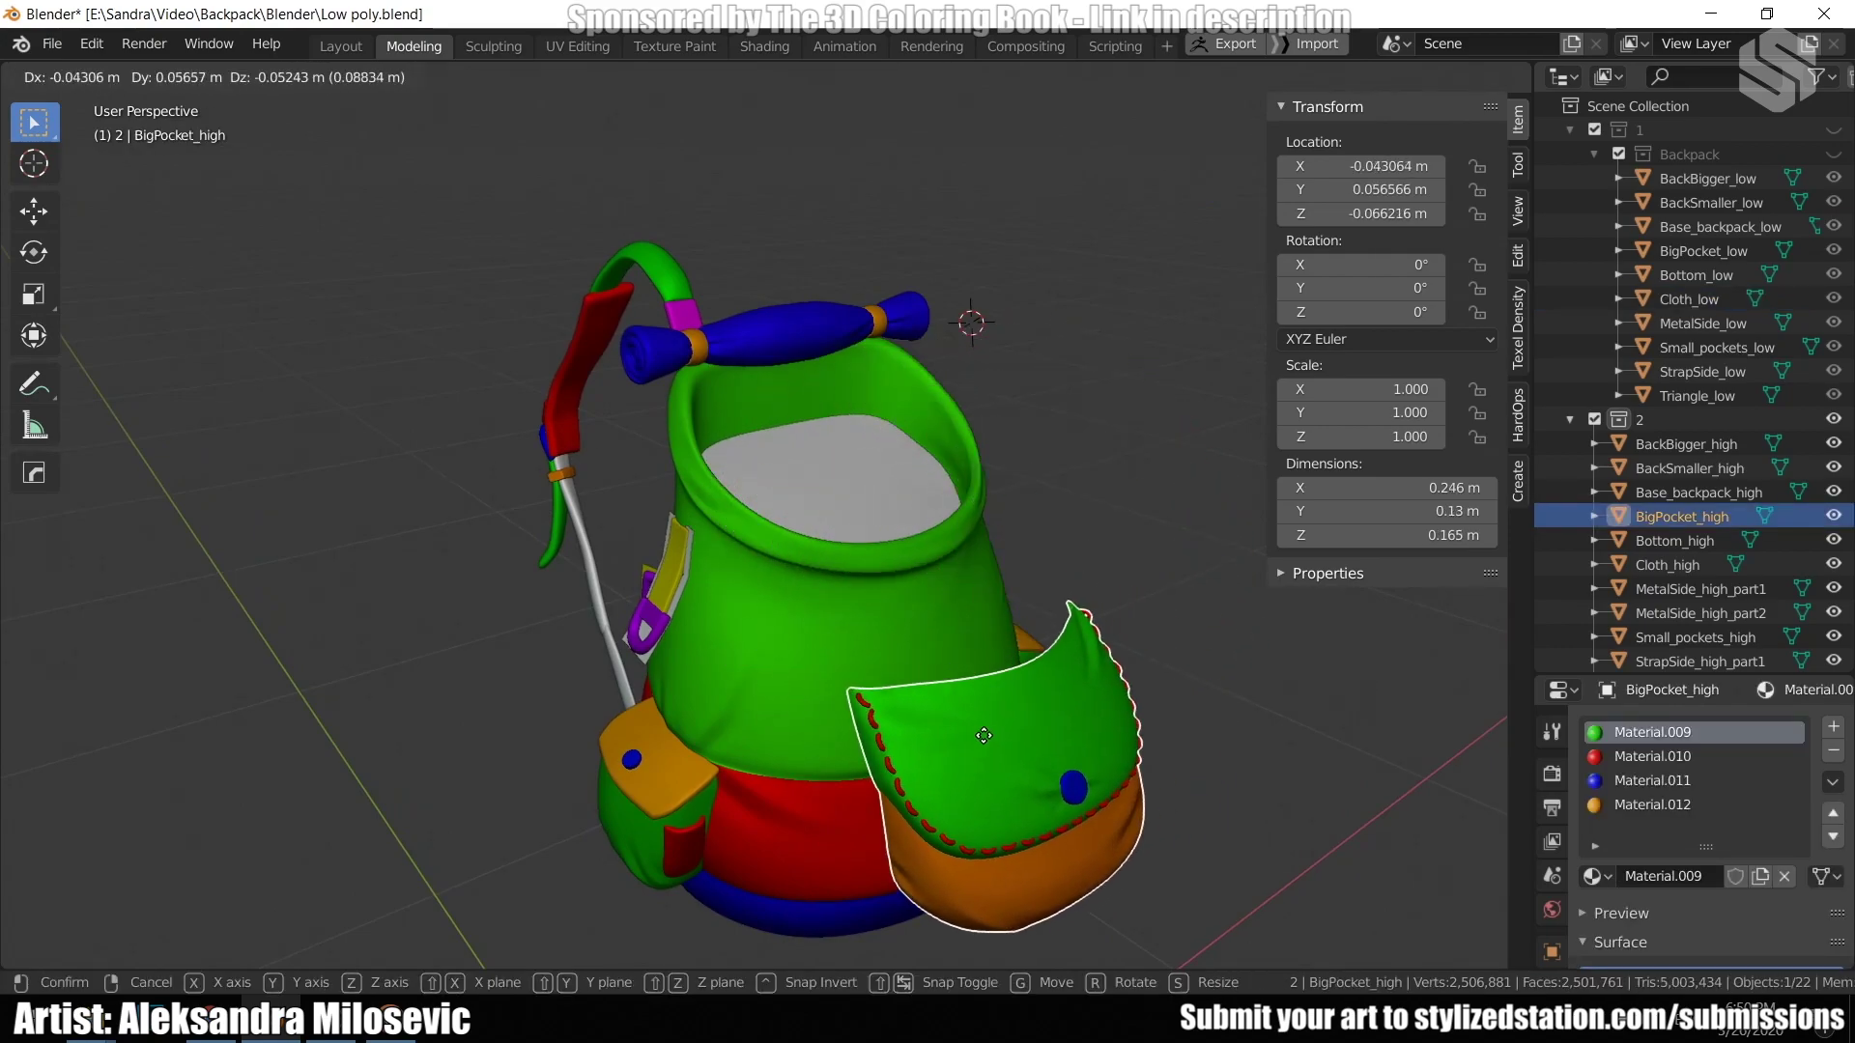
{"action": "key", "text": "Escape"}
{"action": "left_click", "coordinate": [785, 564]}
{"action": "key", "text": "g"}
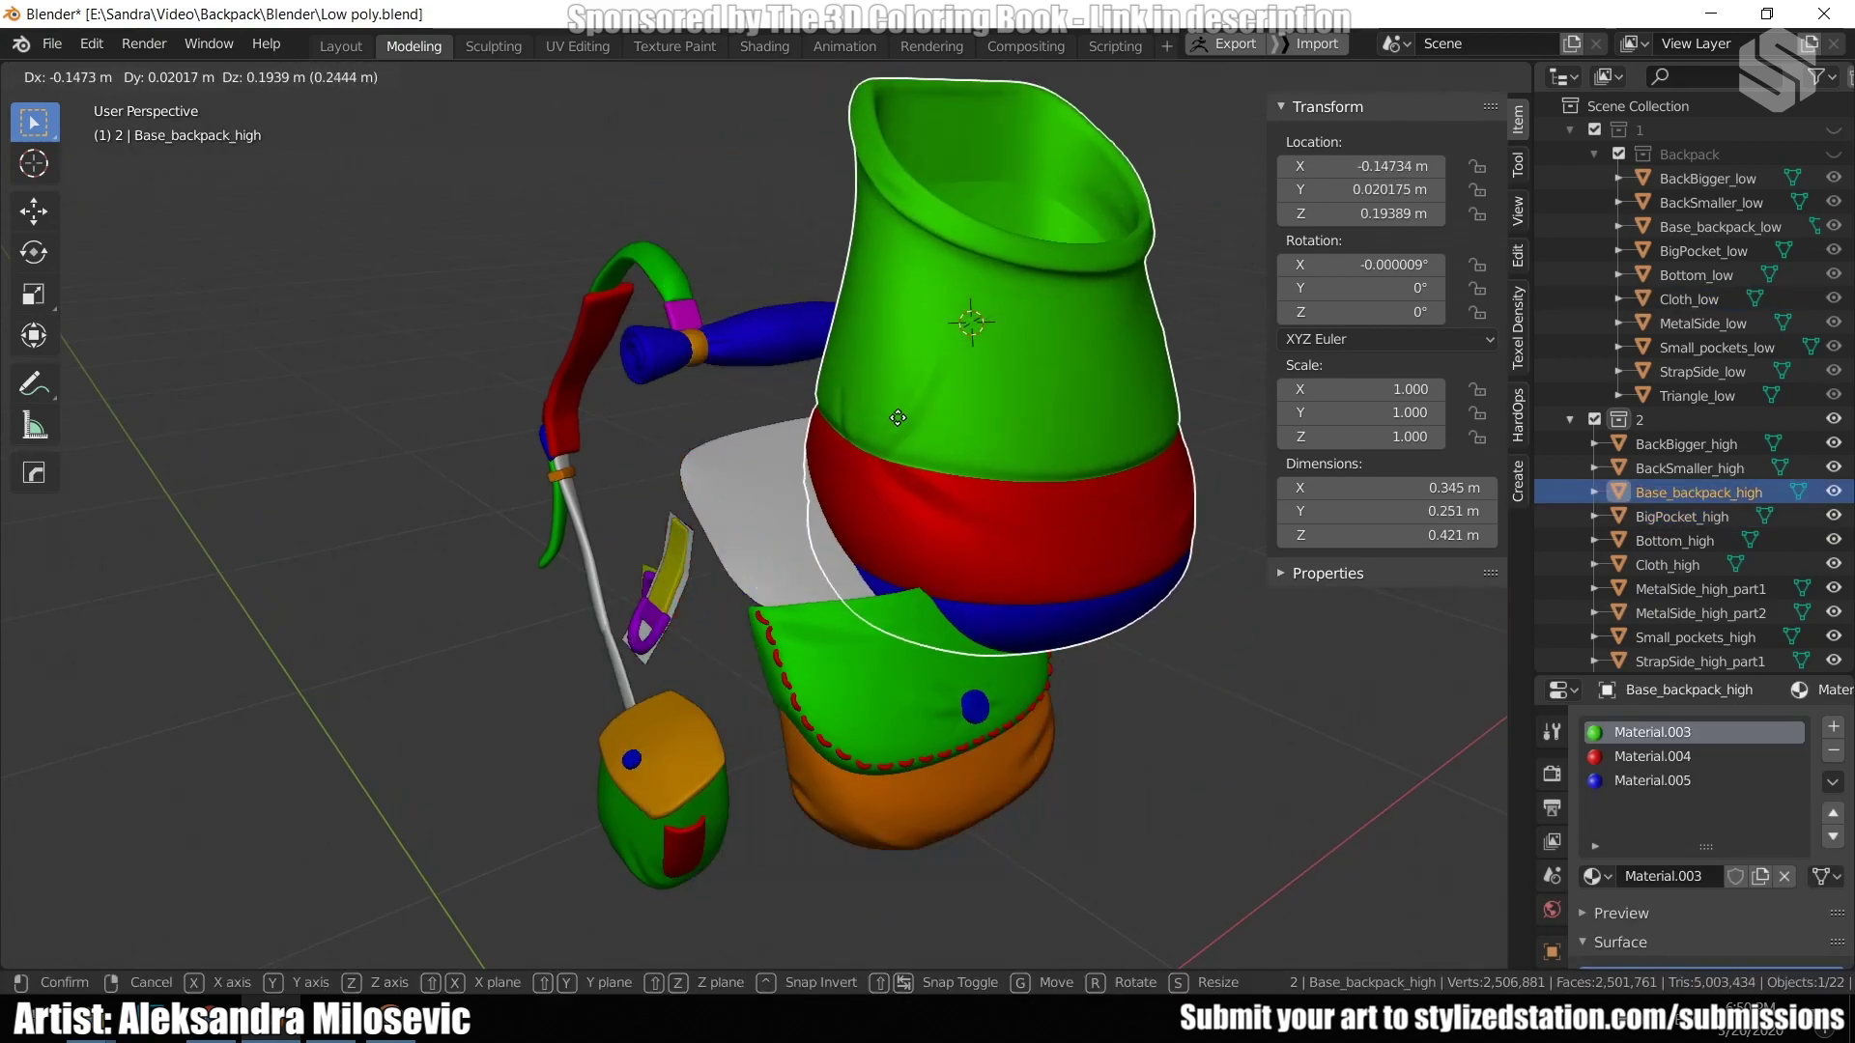
{"action": "key", "text": "Escape"}
{"action": "middle_click_drag", "start_coordinate": [738, 781], "coordinate": [722, 668]}
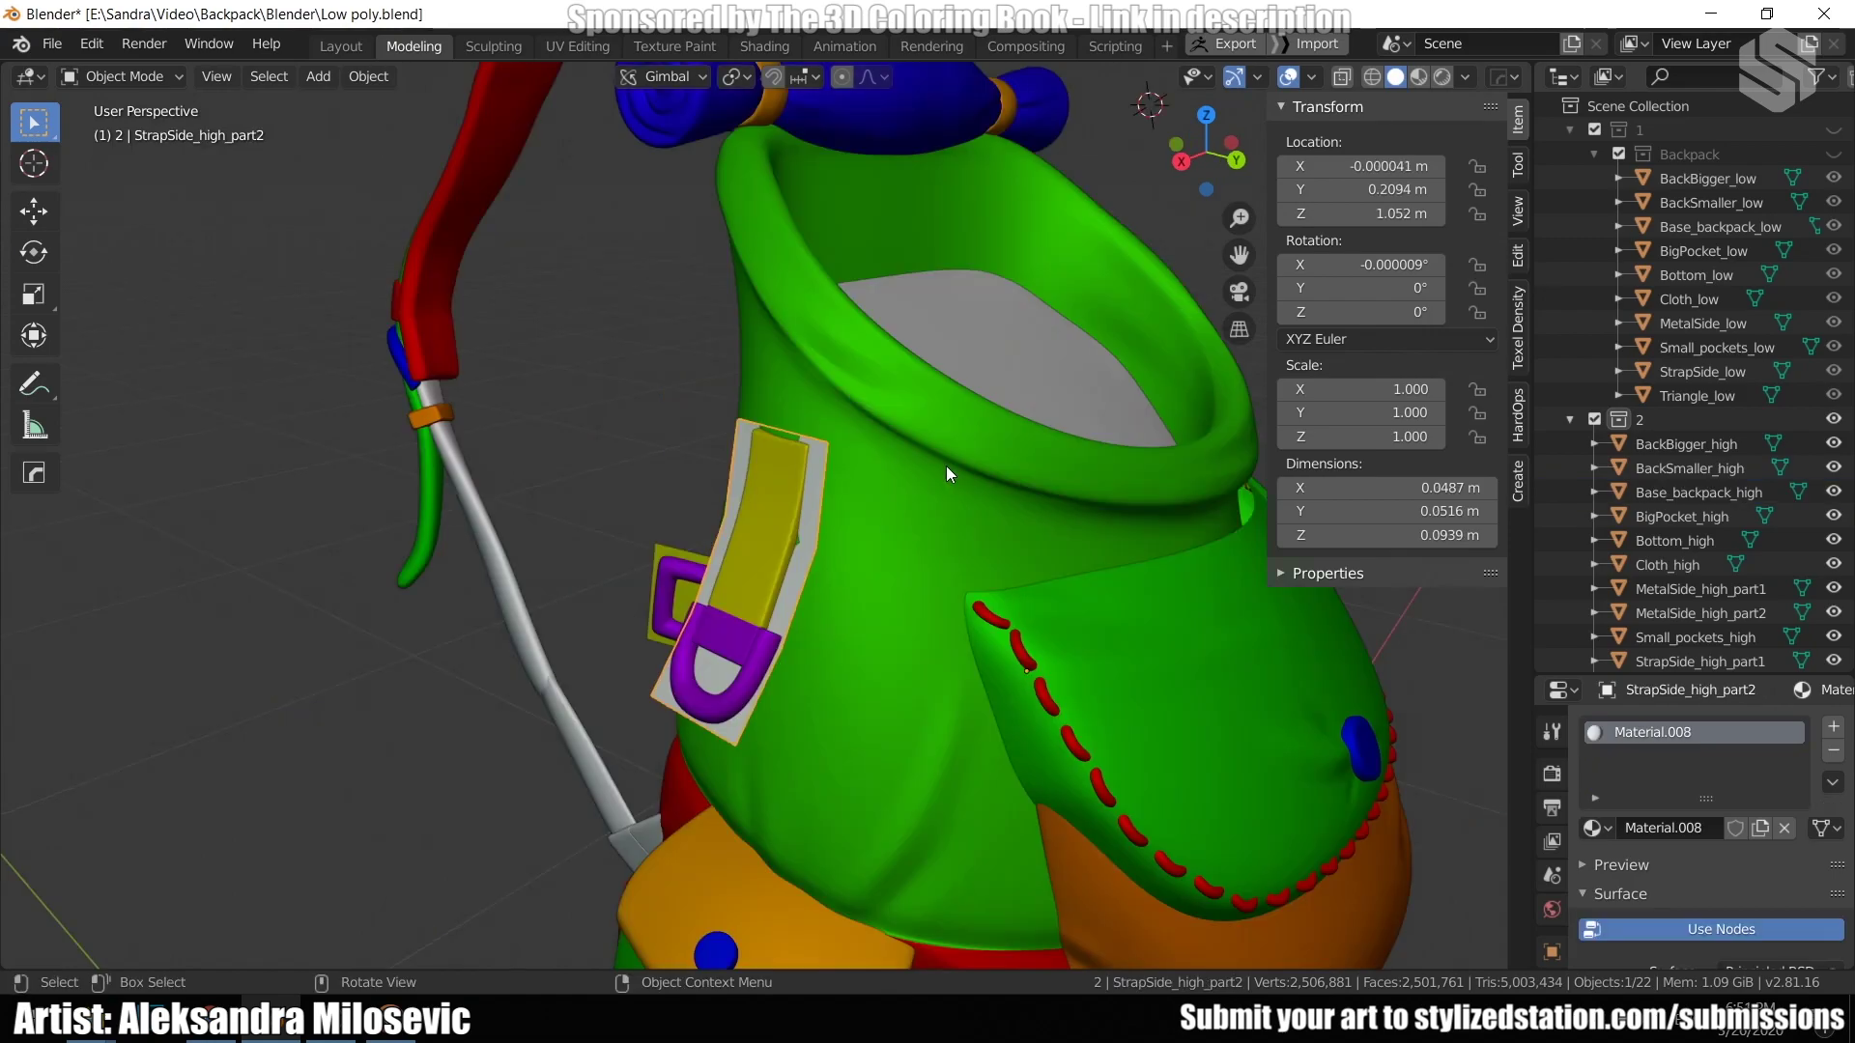
{"action": "key", "text": "r"}
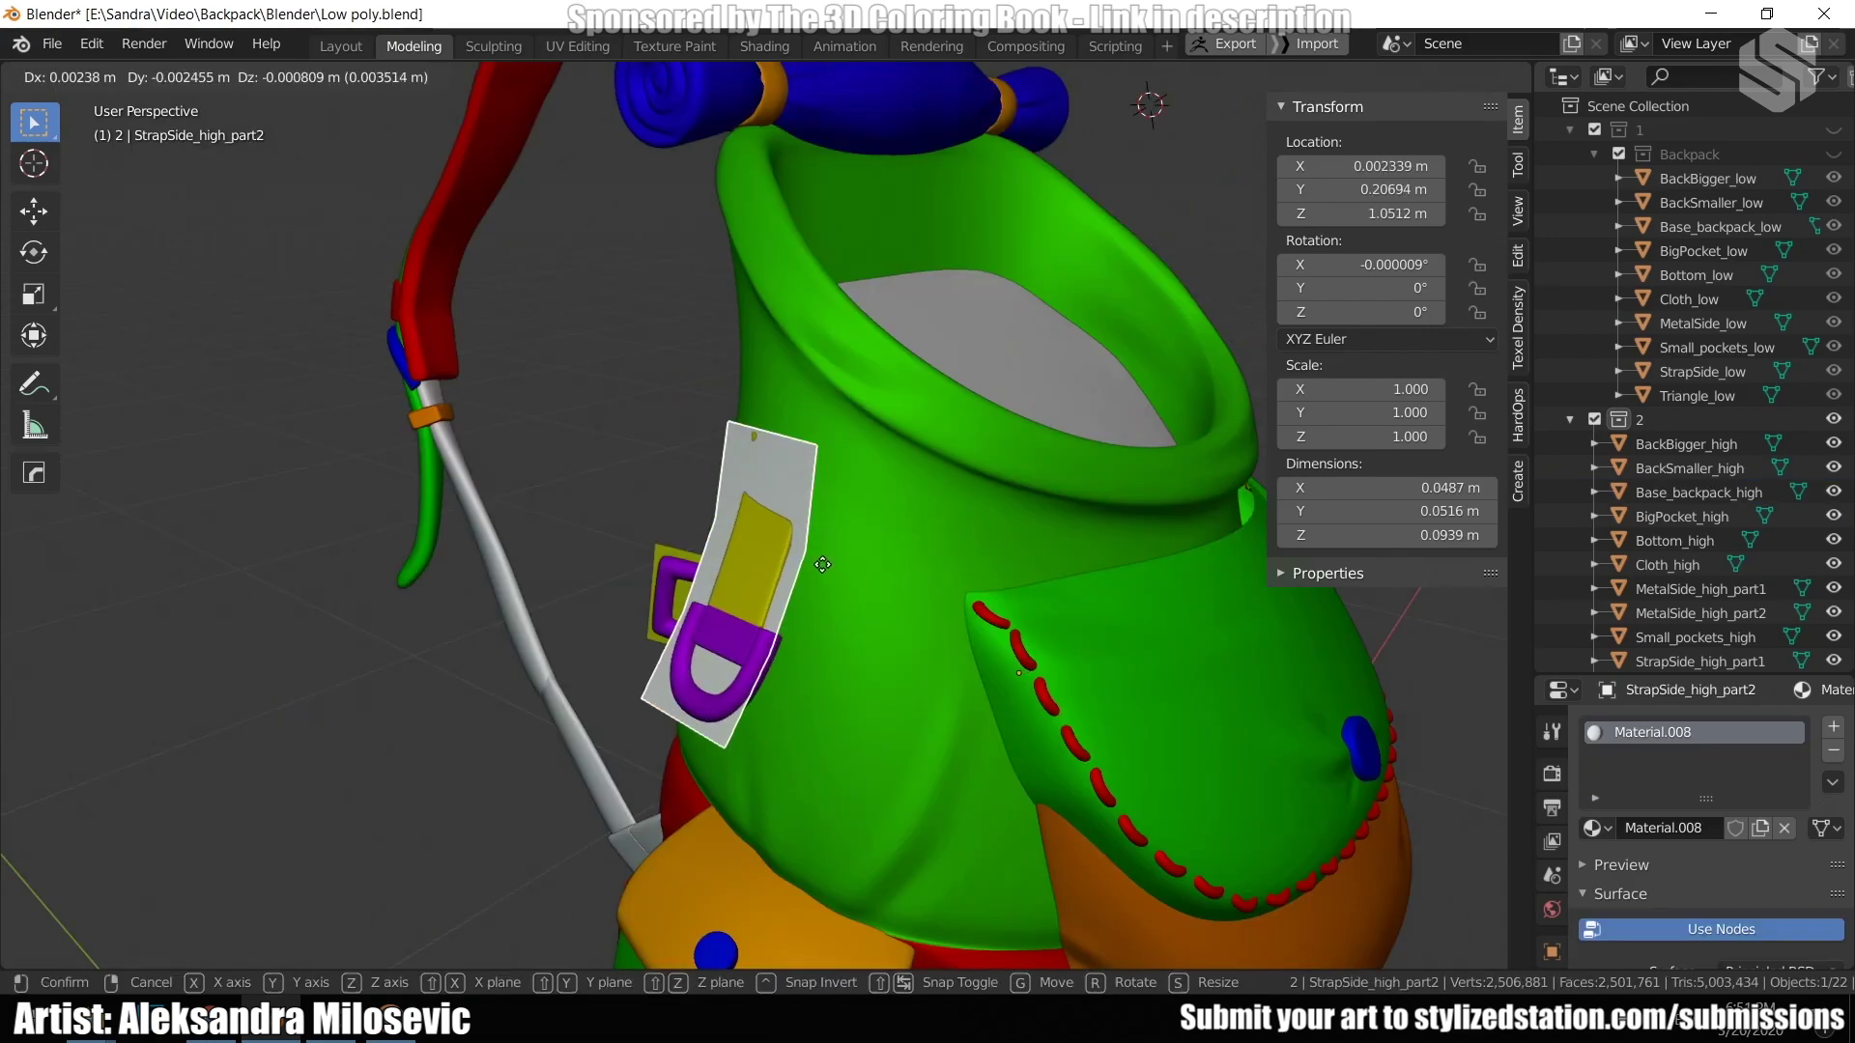
{"action": "key", "text": "Escape"}
Test-move StrapSide_high_part1, then show collection 1 and select StrapSide_low.
{"action": "left_click", "coordinate": [775, 558]}
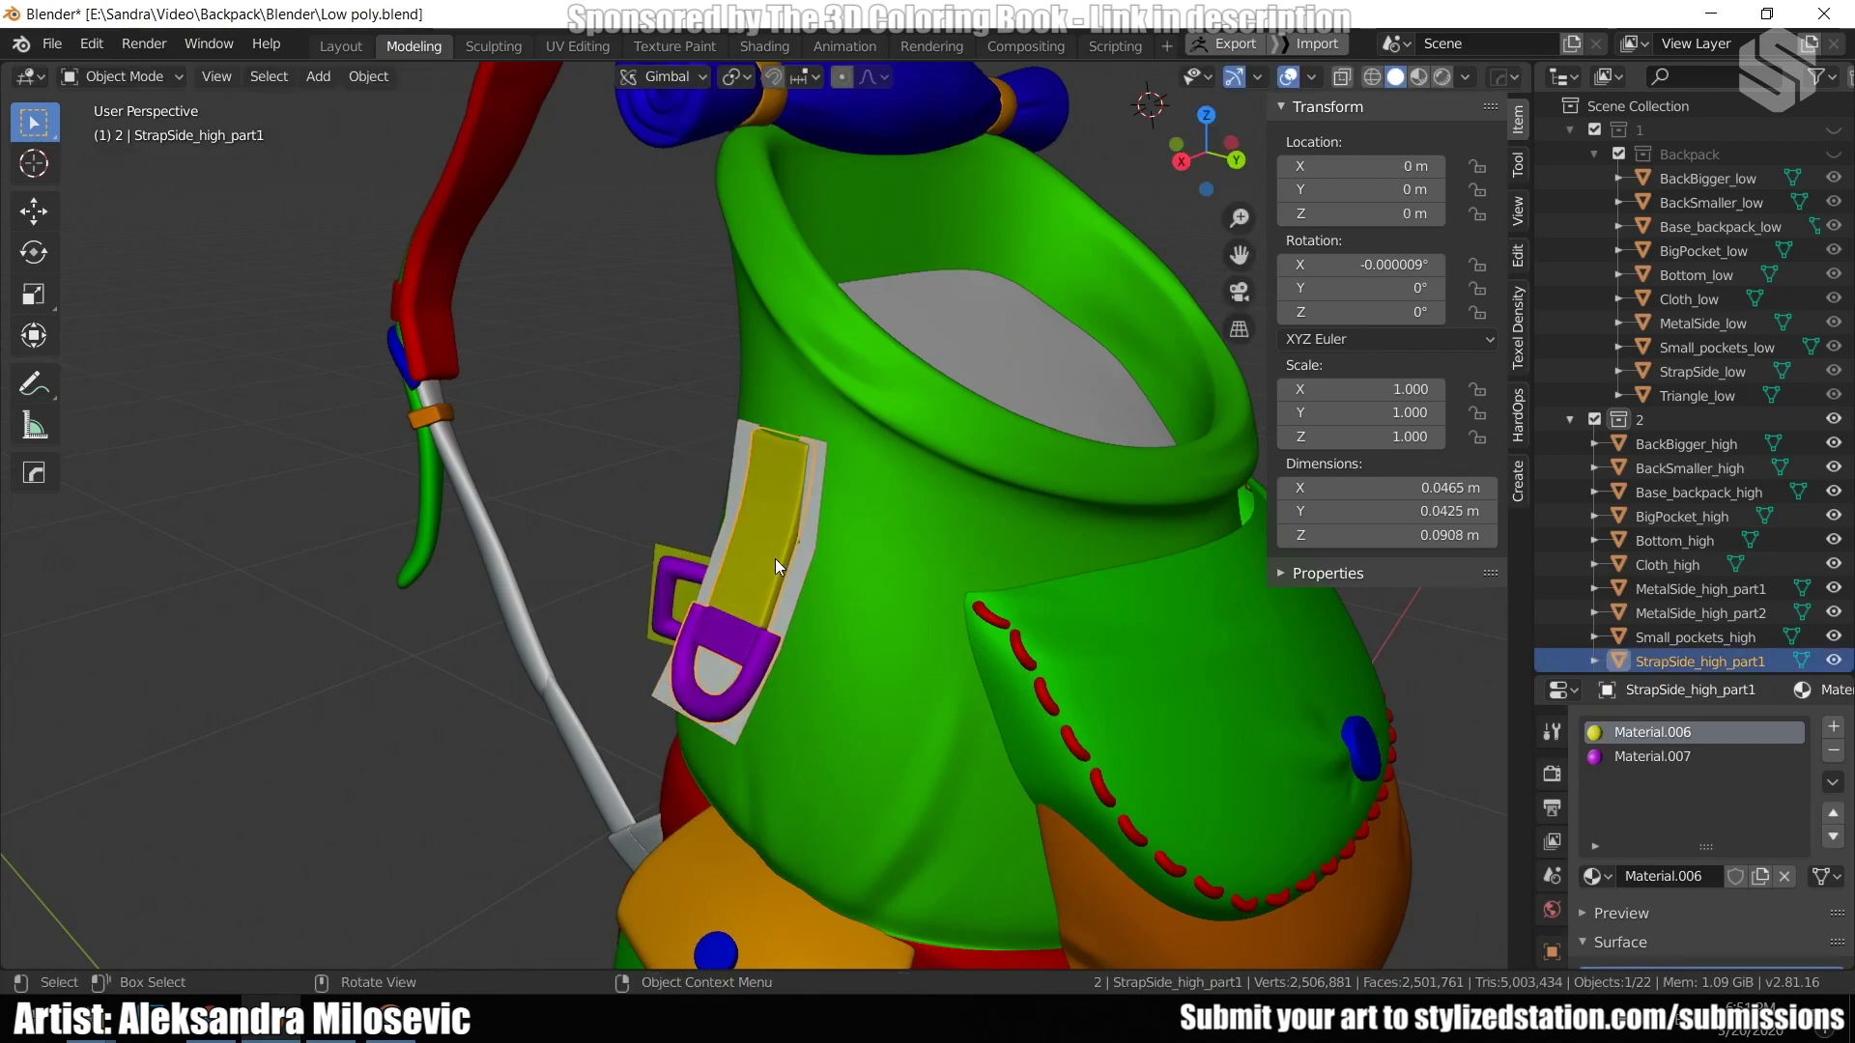
{"action": "key", "text": "g"}
{"action": "key", "text": "Escape"}
{"action": "key", "text": "1"}
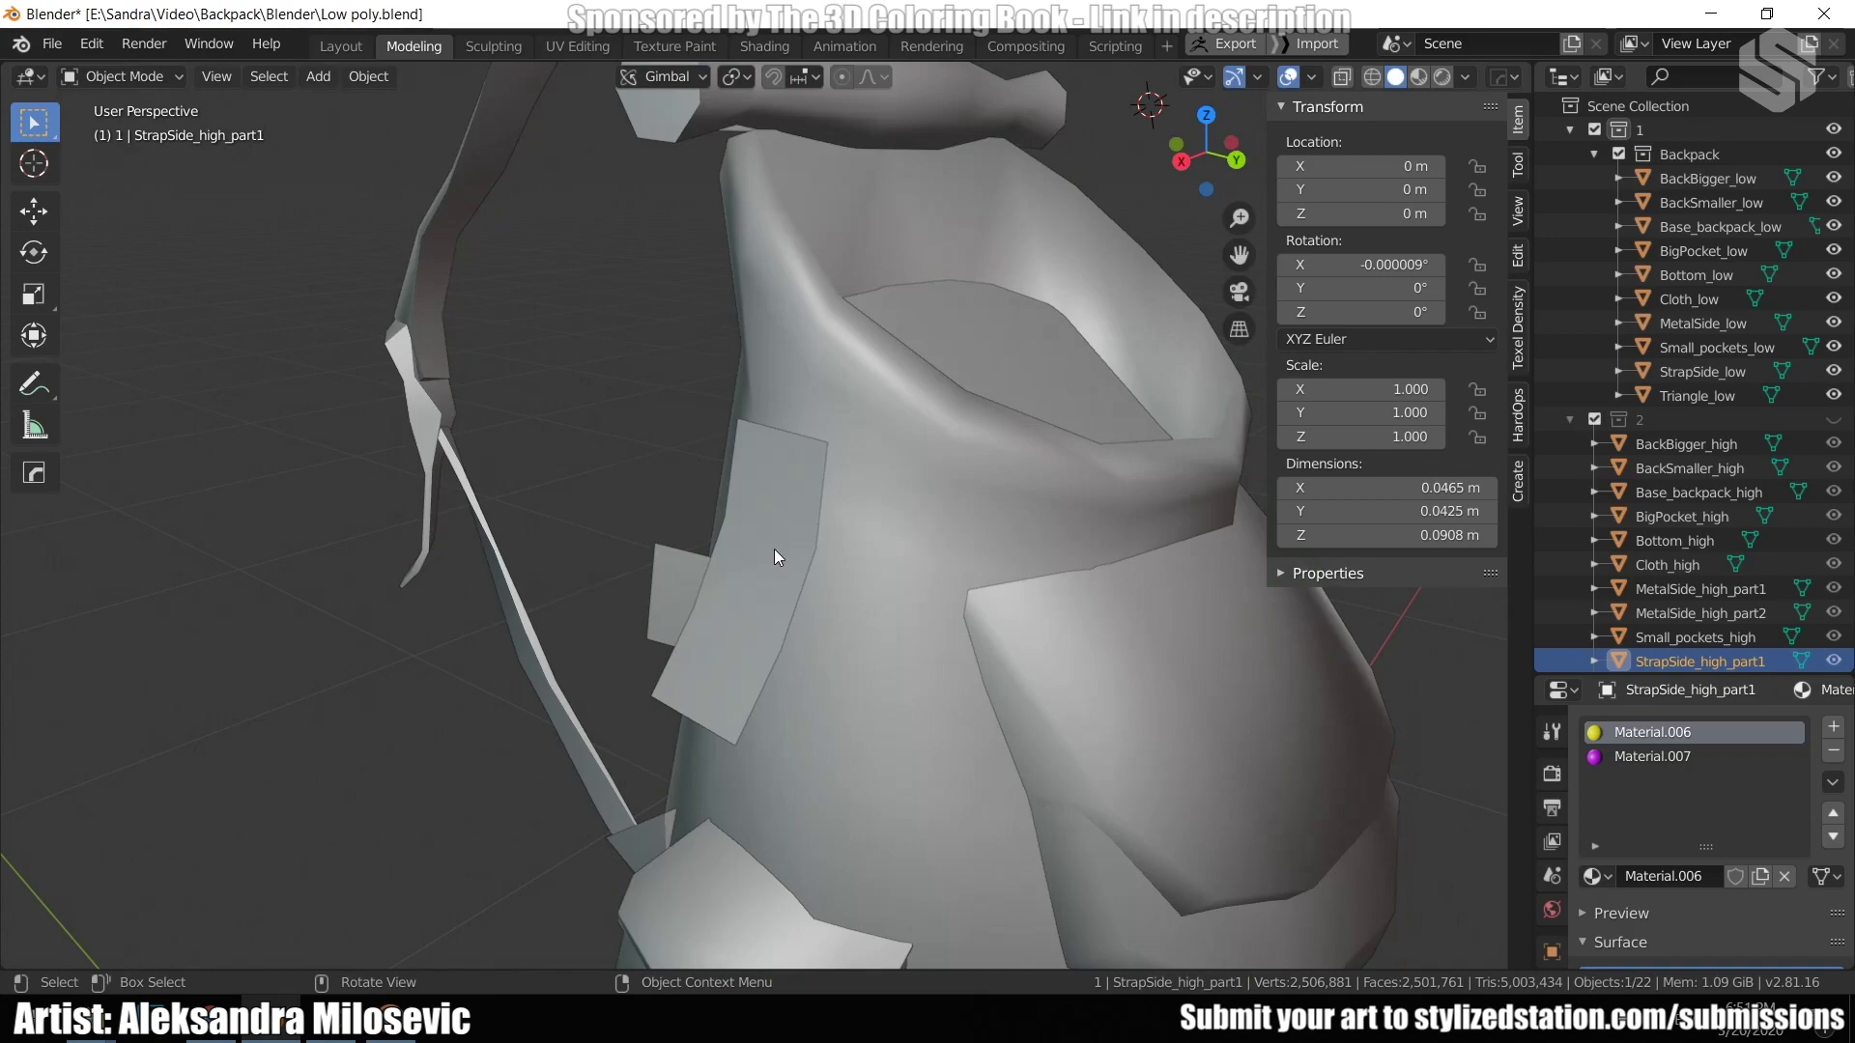
{"action": "left_click", "coordinate": [775, 549]}
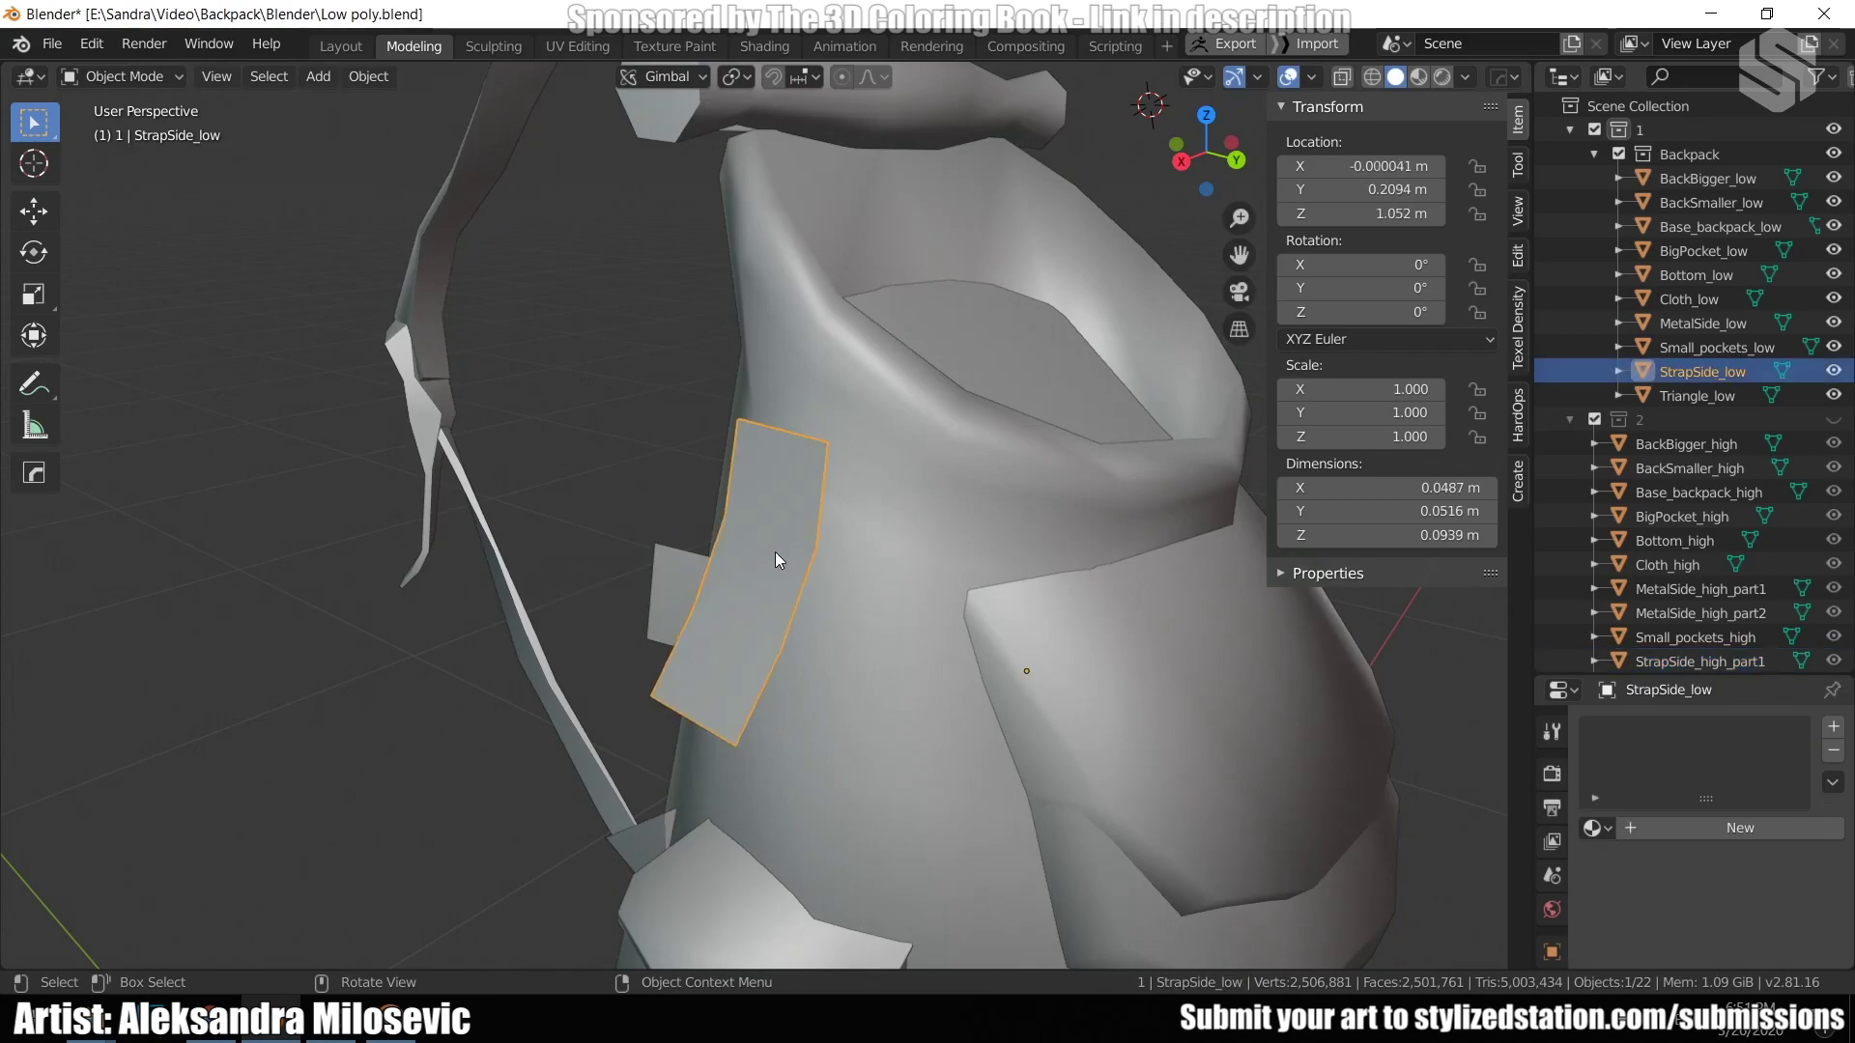
Cancel the FBX export window, show collection 1, and select all 22 backpack objects.
{"action": "key", "text": "2"}
{"action": "middle_click_drag", "start_coordinate": [745, 564], "coordinate": [758, 583]}
{"action": "scroll", "coordinate": [947, 467], "scroll_direction": "down", "scroll_amount": 8}
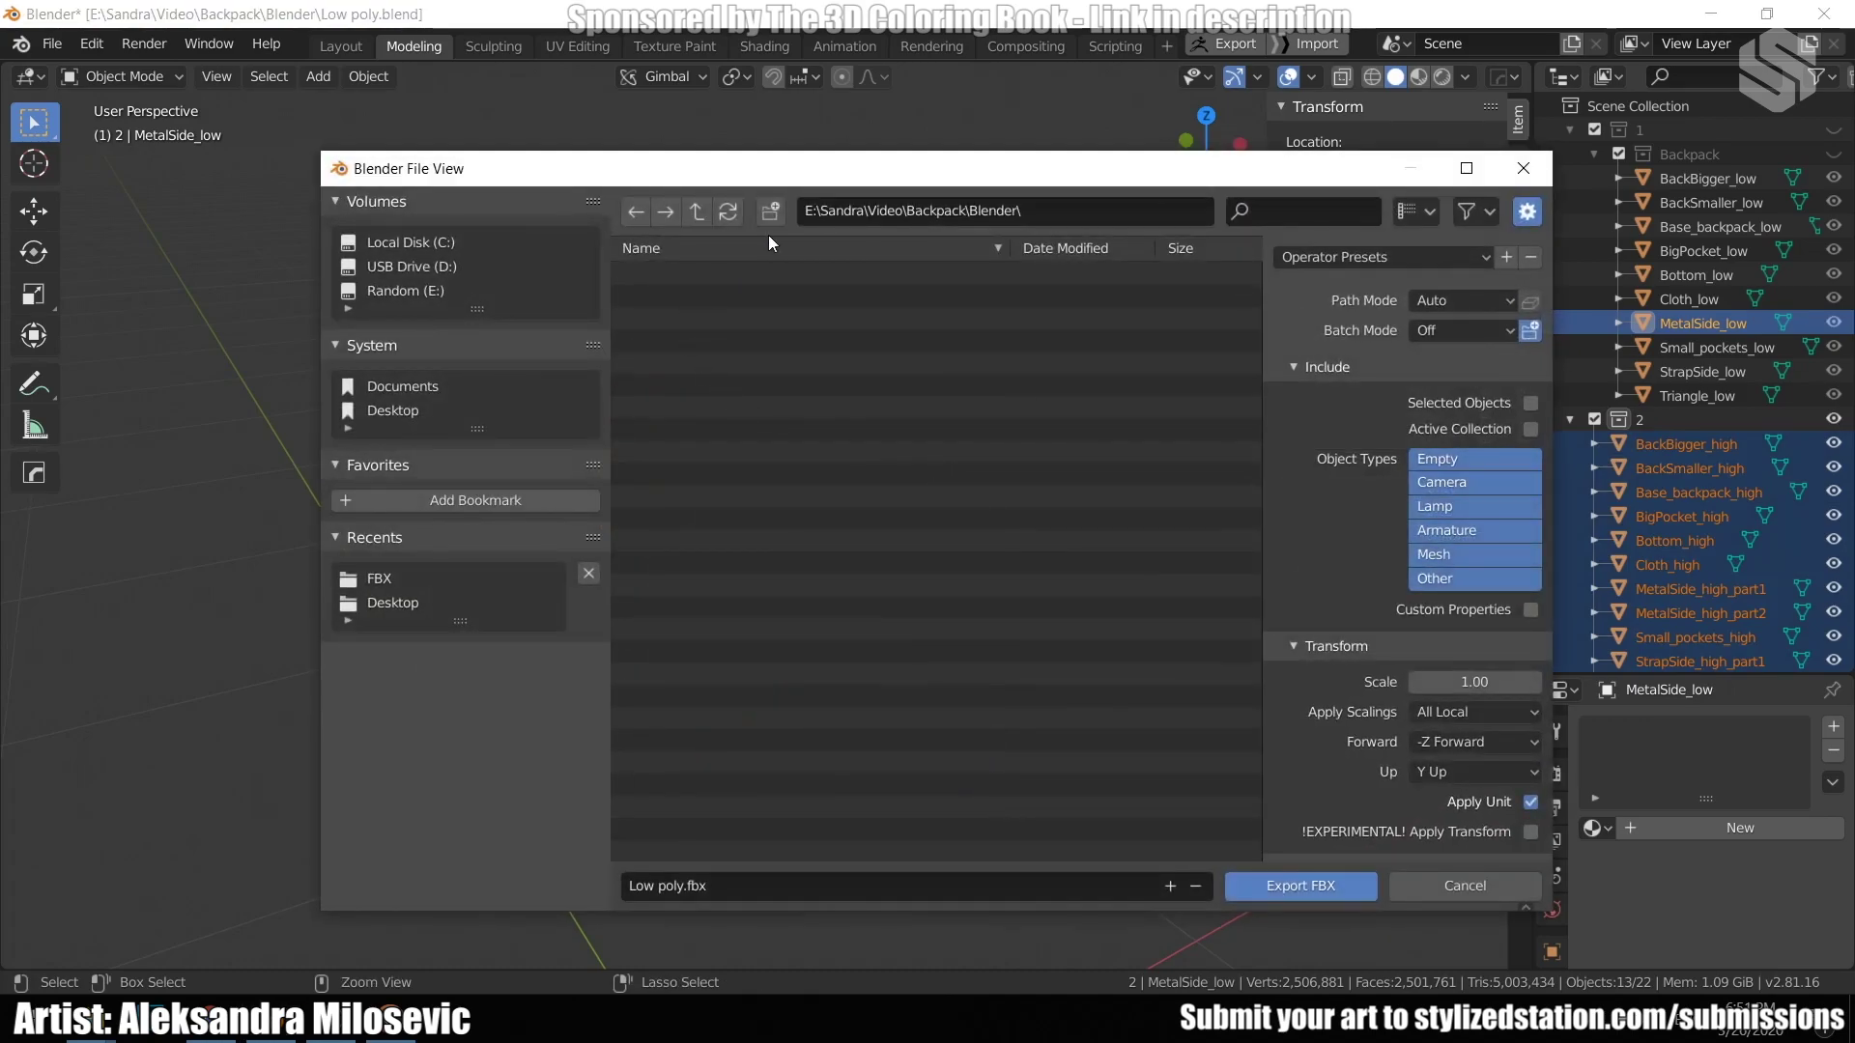
{"action": "left_click", "coordinate": [1428, 890]}
{"action": "middle_click_drag", "start_coordinate": [889, 539], "coordinate": [827, 495]}
{"action": "key", "text": "1"}
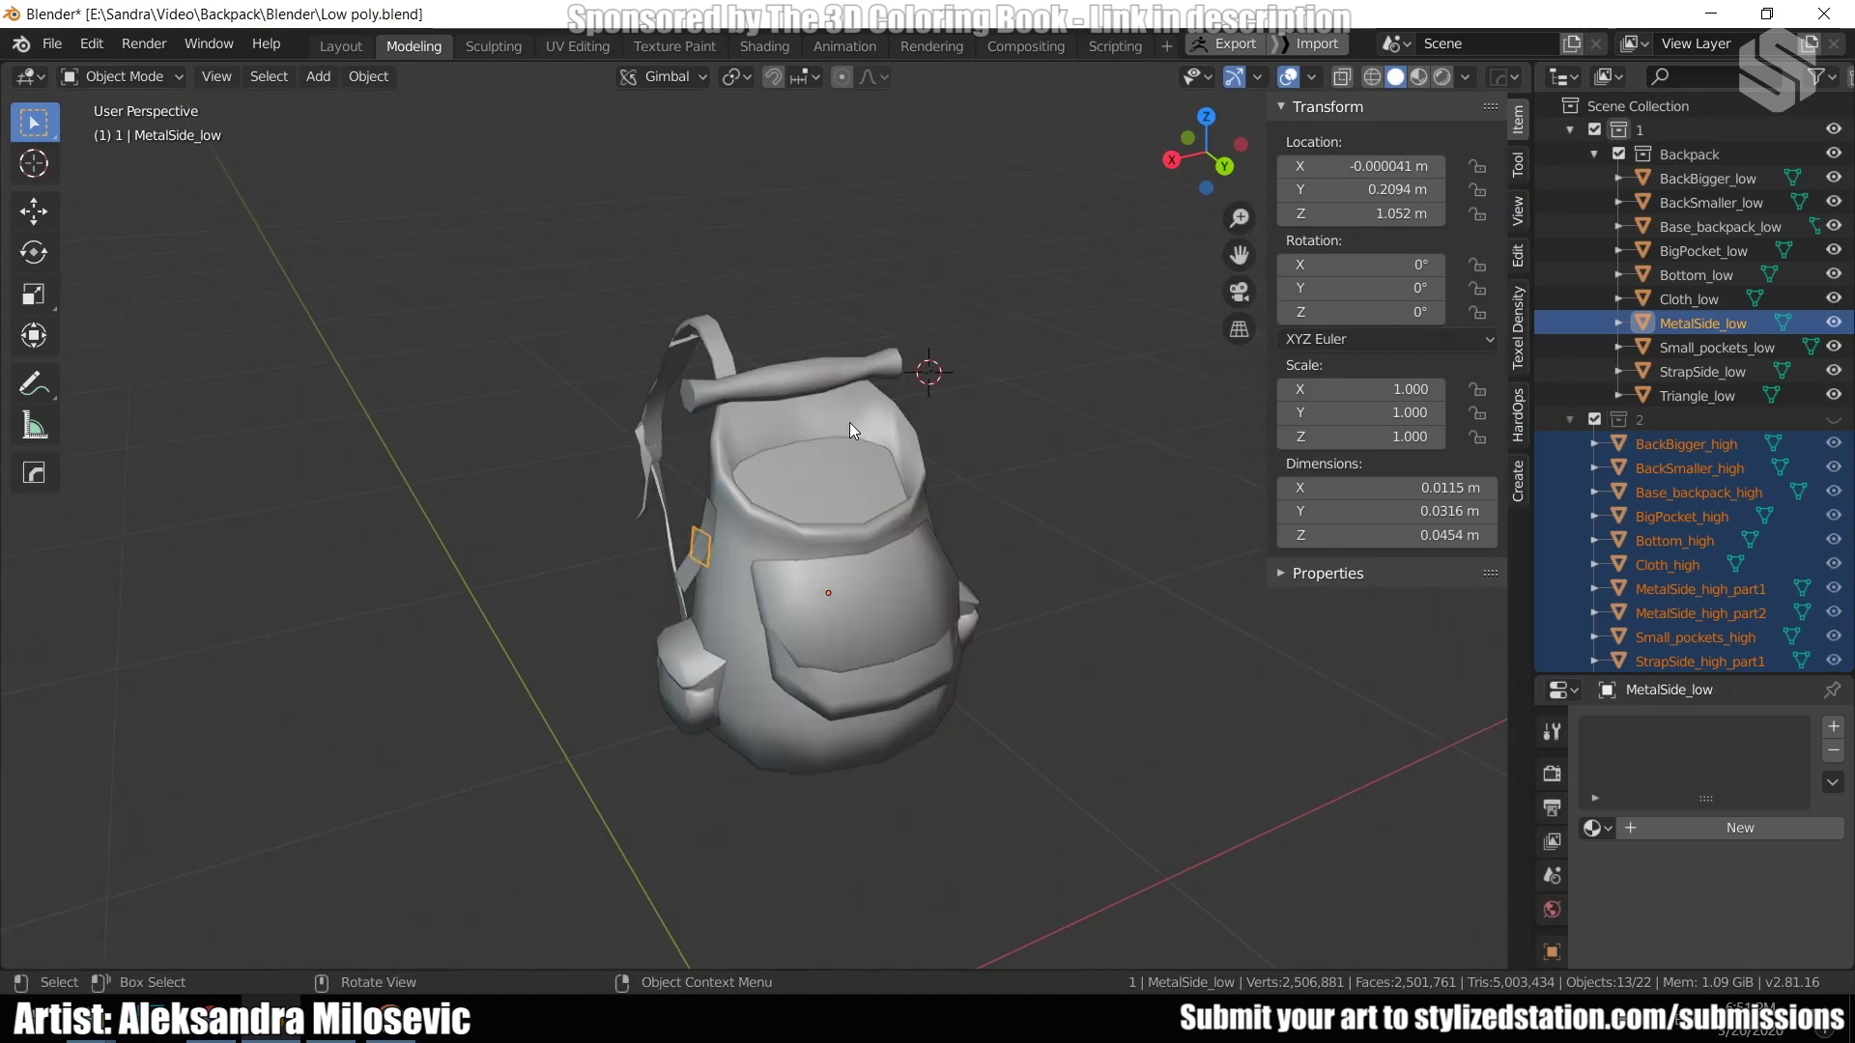
{"action": "key", "text": "a"}
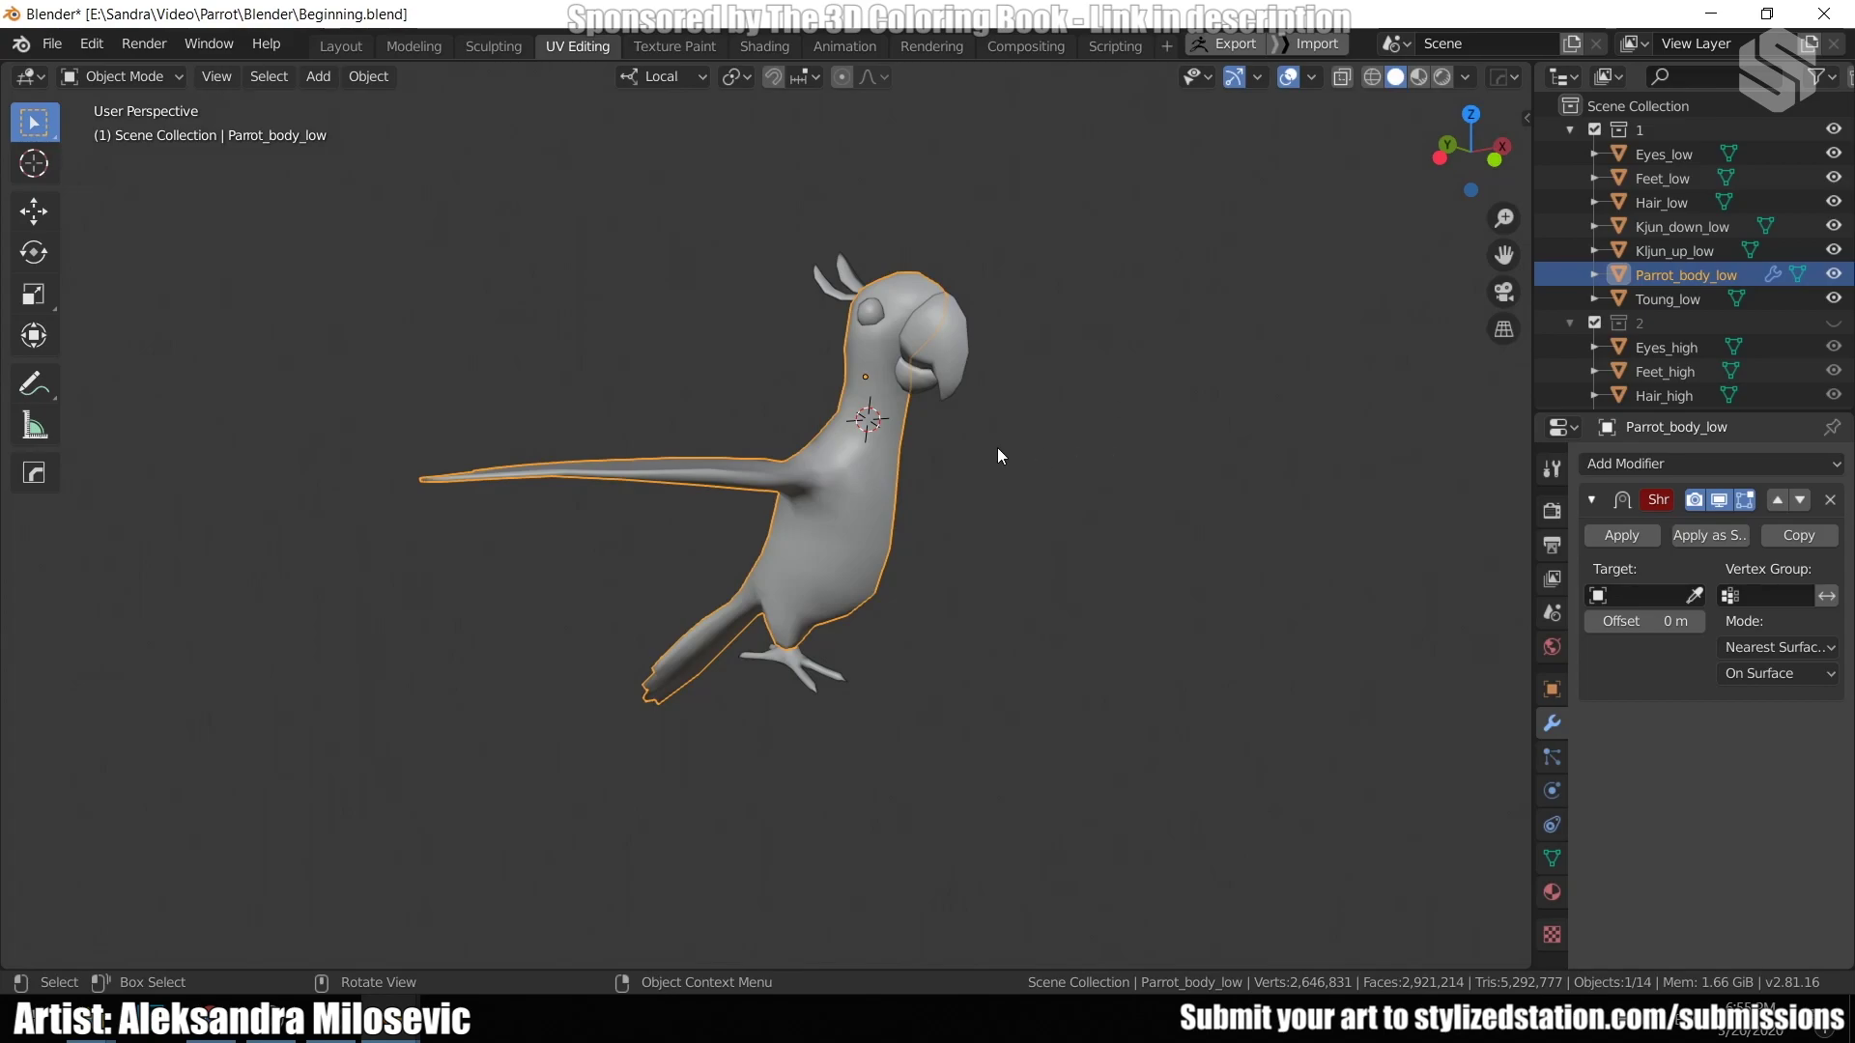
Edge-slide a short edge loop on the parrot body's underside, then switch to orthographic view.
{"action": "scroll", "coordinate": [990, 440], "scroll_direction": "up", "scroll_amount": 2}
{"action": "middle_click_drag", "start_coordinate": [1075, 399], "coordinate": [1024, 419], "text": "shift"}
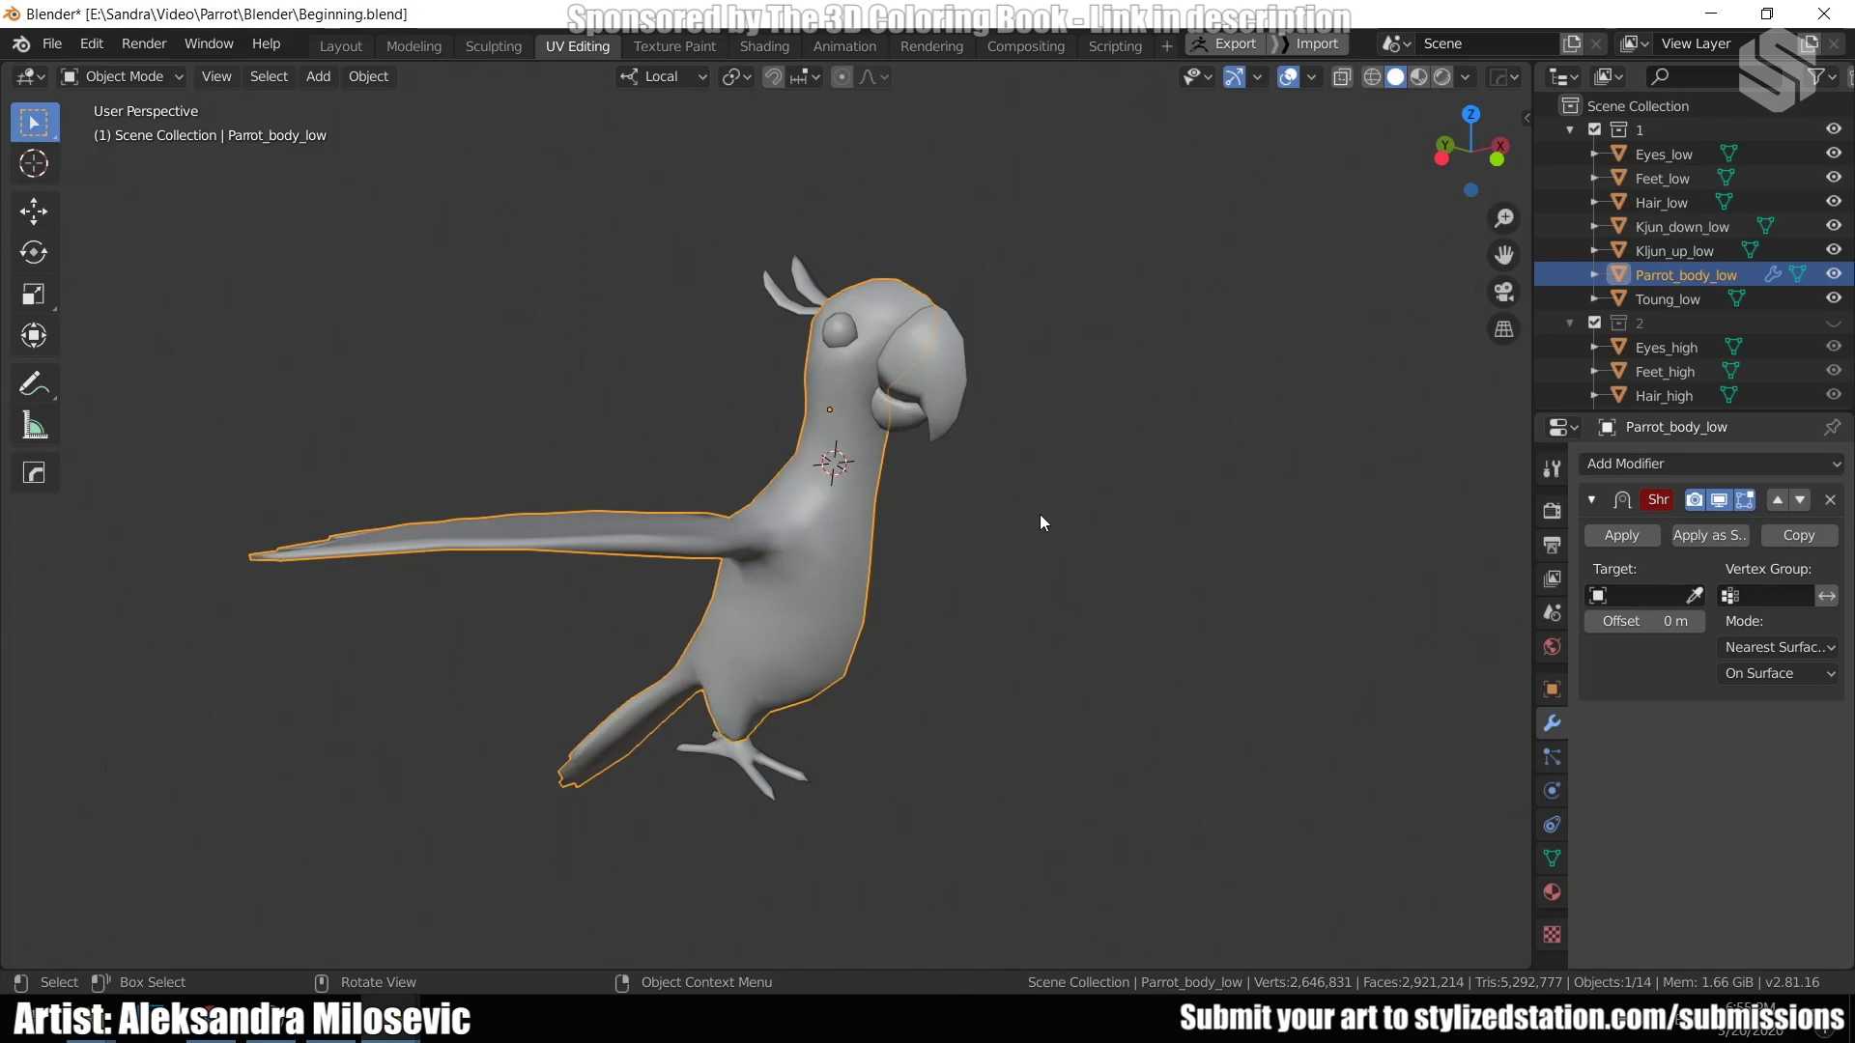
{"action": "middle_click_drag", "start_coordinate": [1009, 517], "coordinate": [1007, 524]}
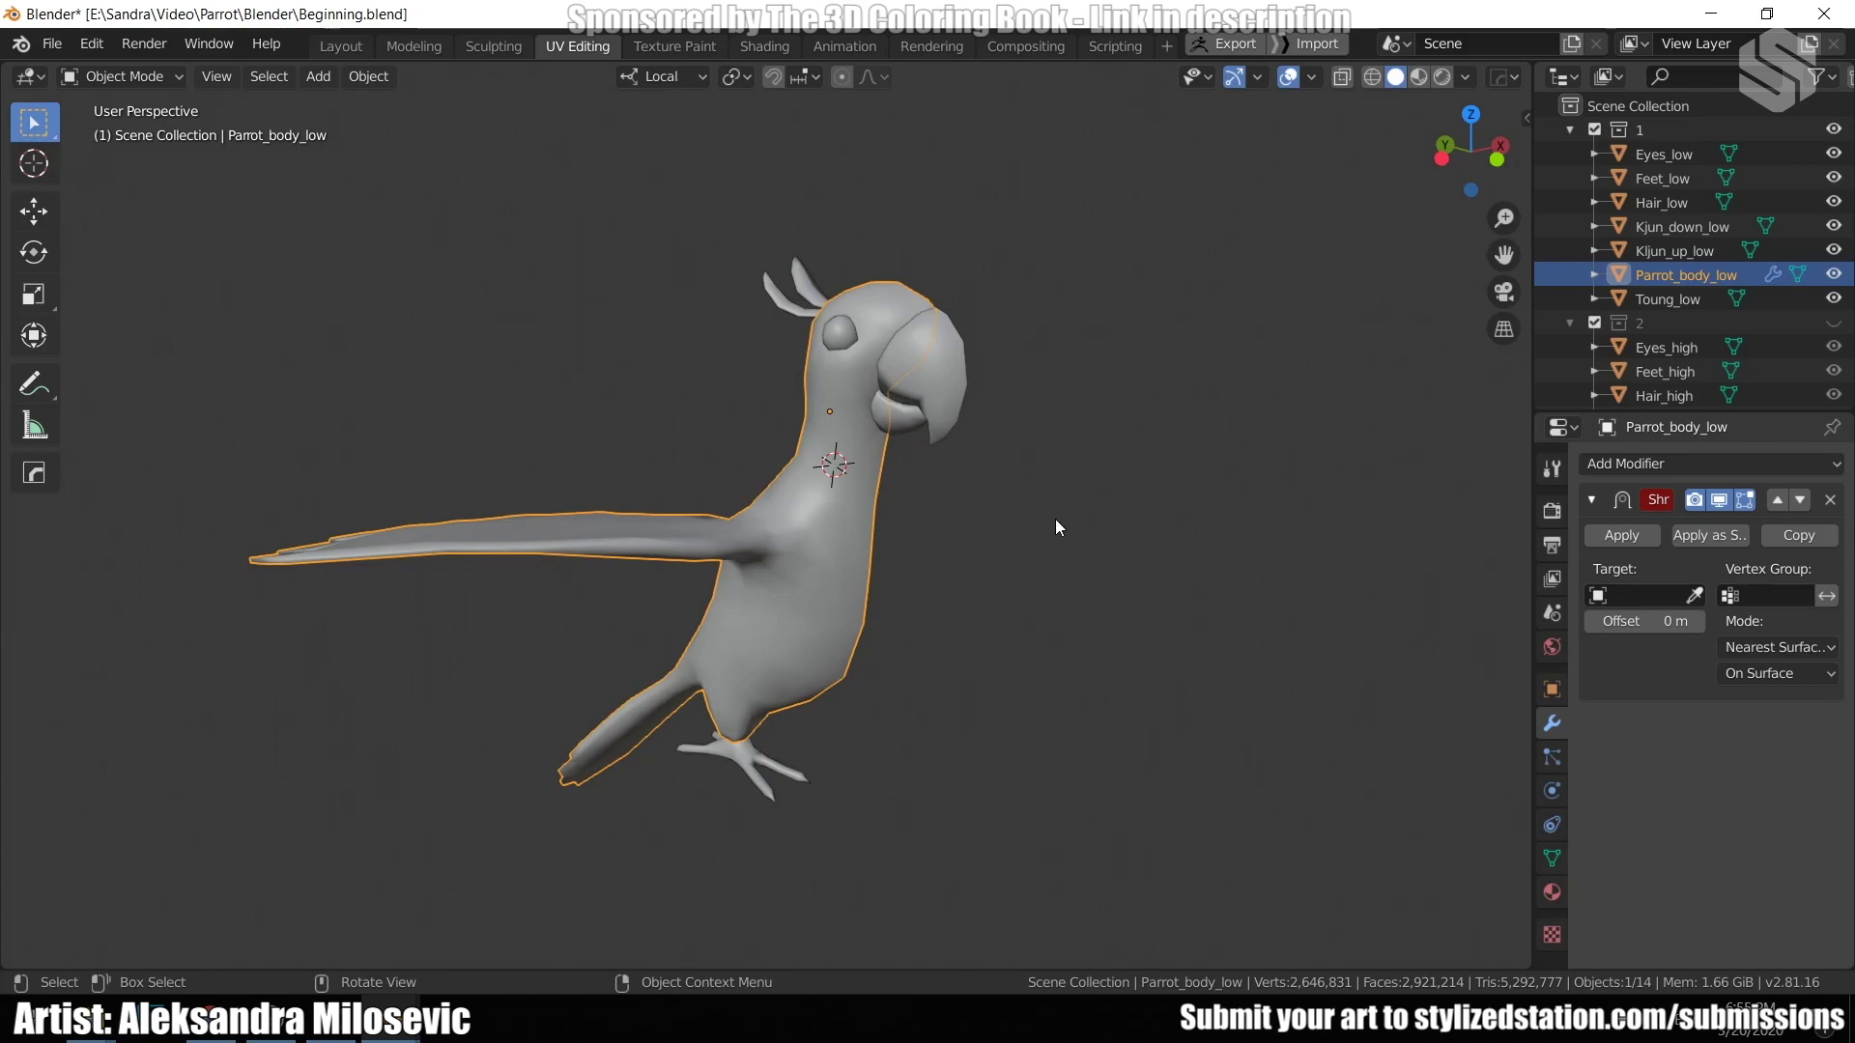
{"action": "scroll", "coordinate": [1034, 522], "scroll_direction": "up", "scroll_amount": 2, "text": "shift"}
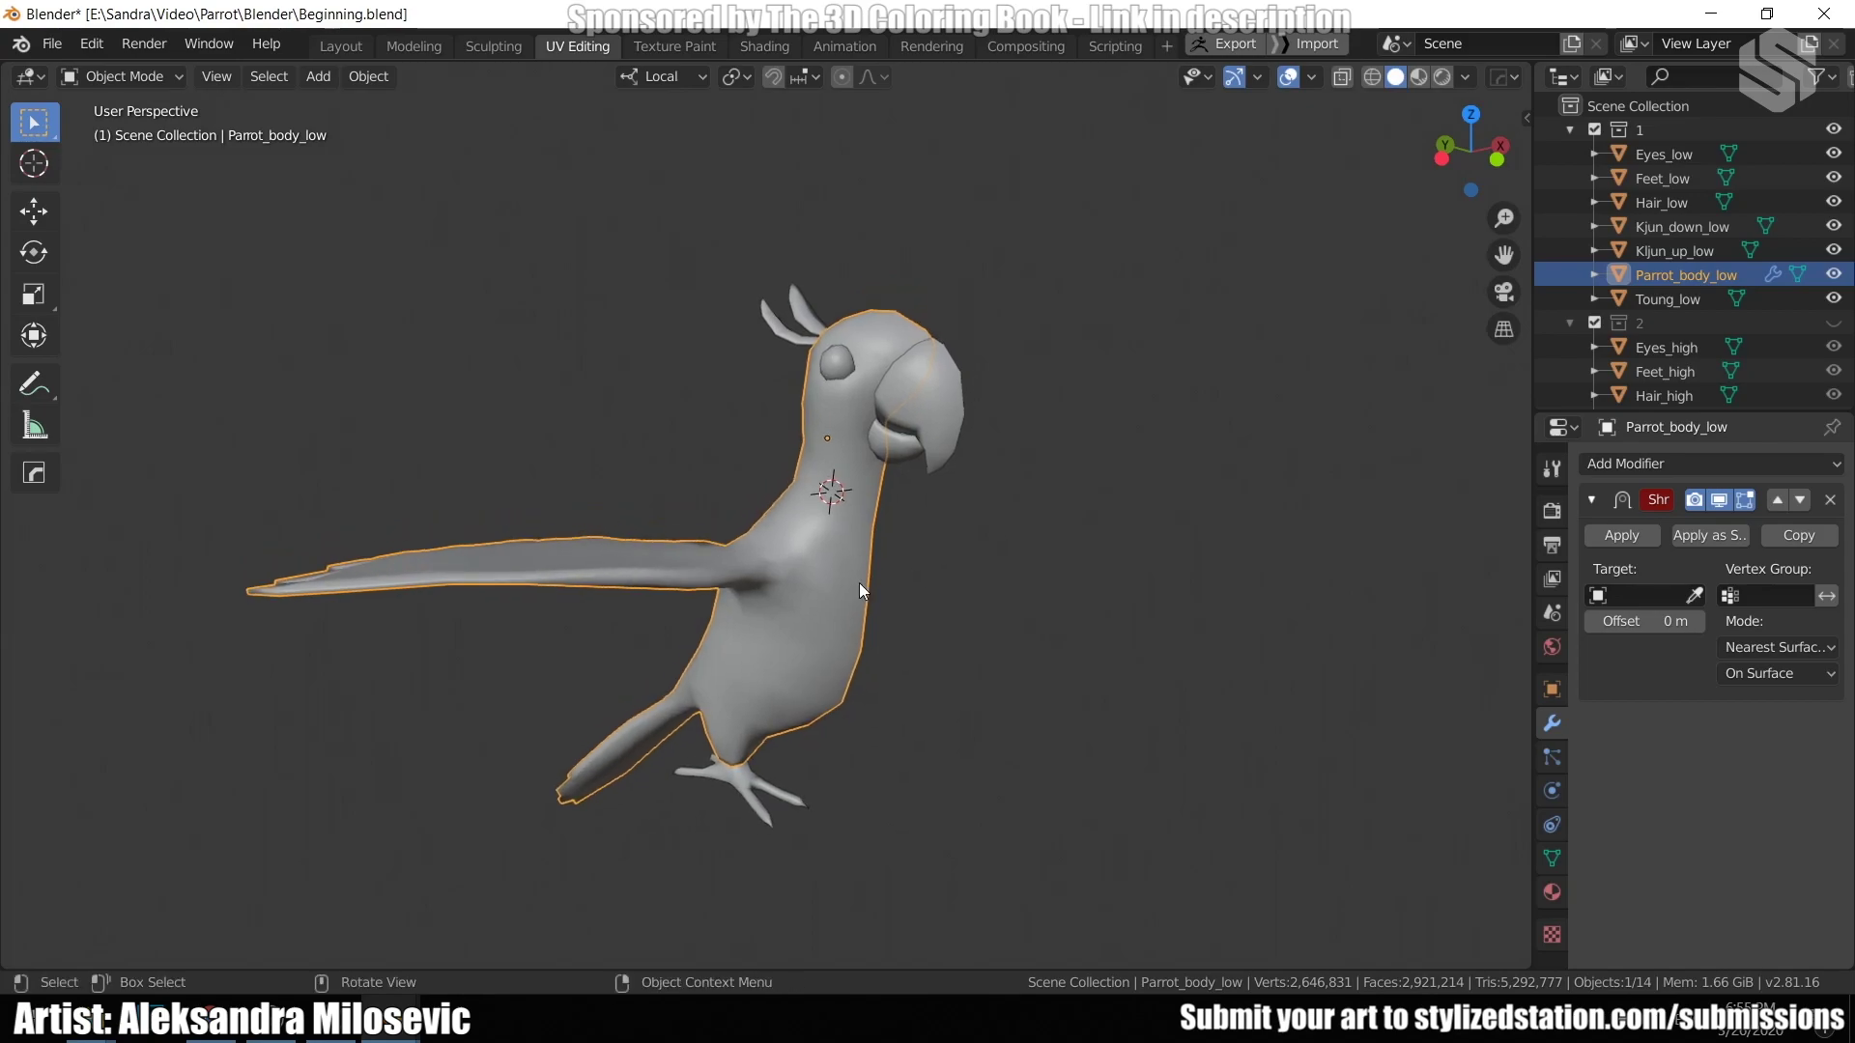
{"action": "key", "text": "Tab"}
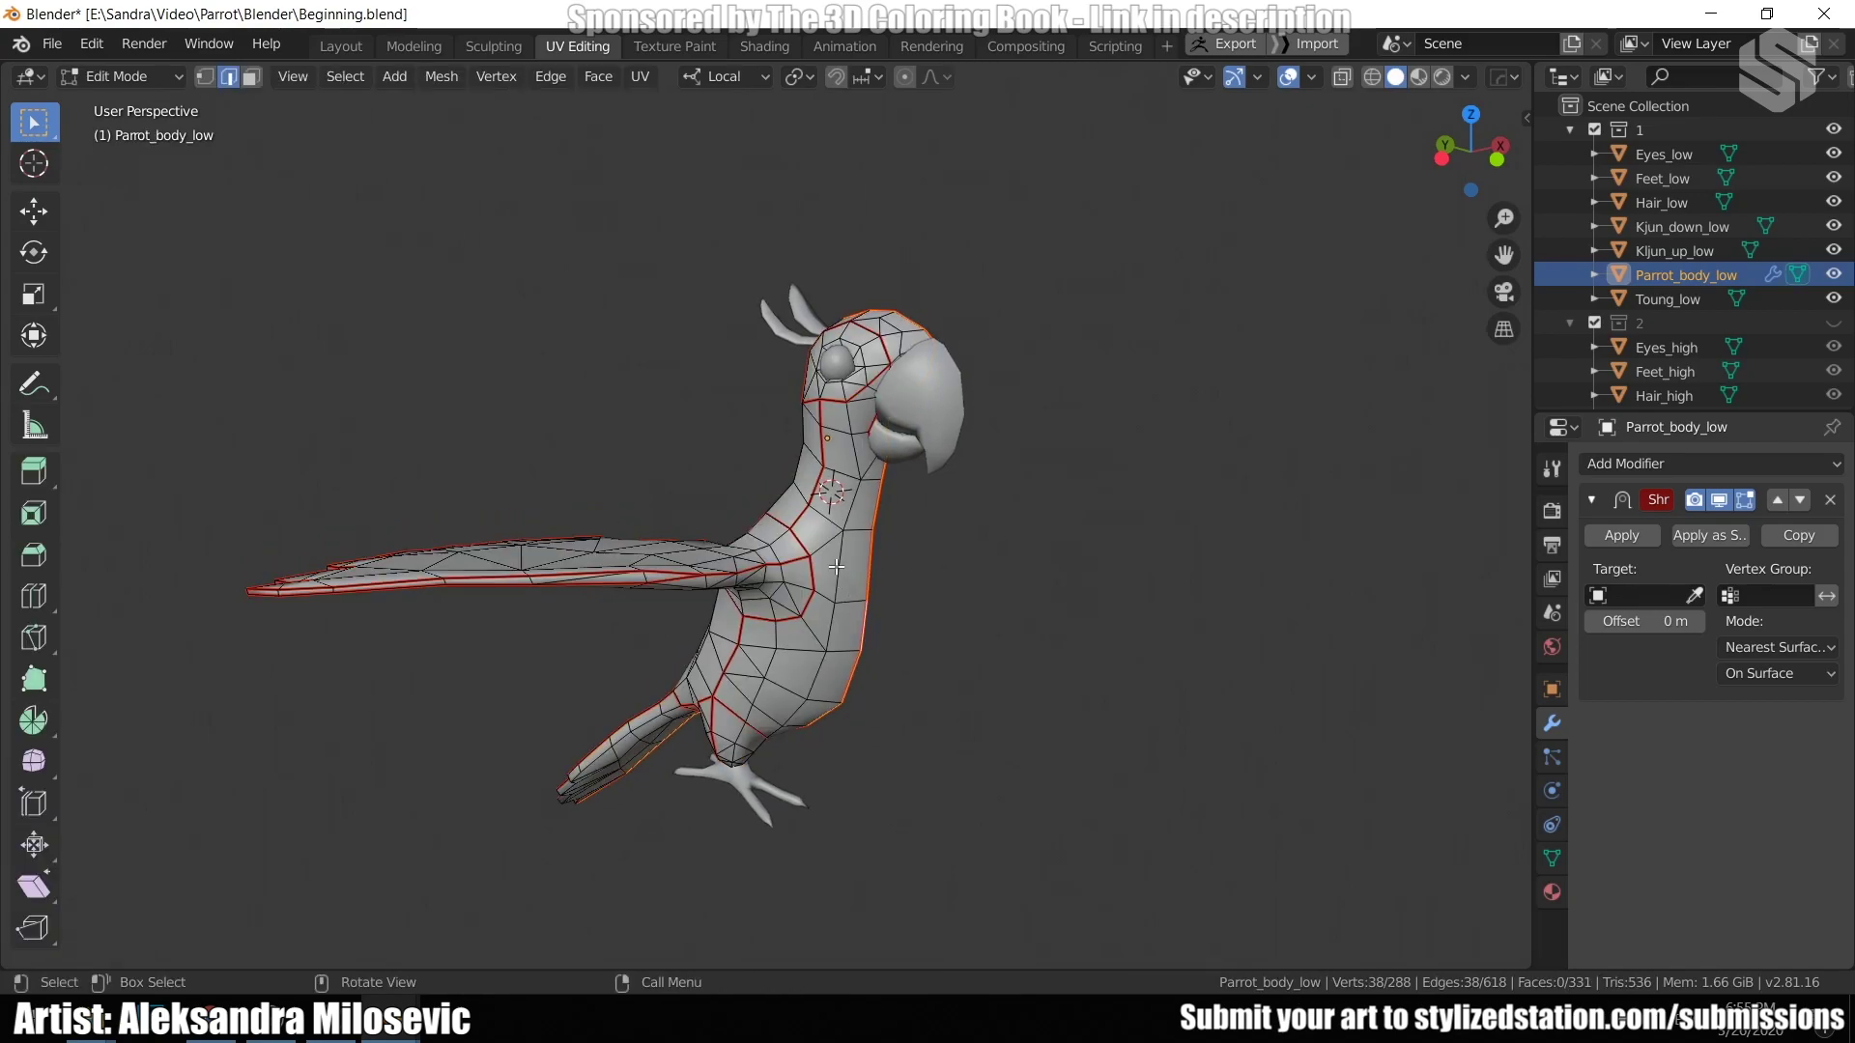
{"action": "left_click", "coordinate": [783, 689], "text": "alt"}
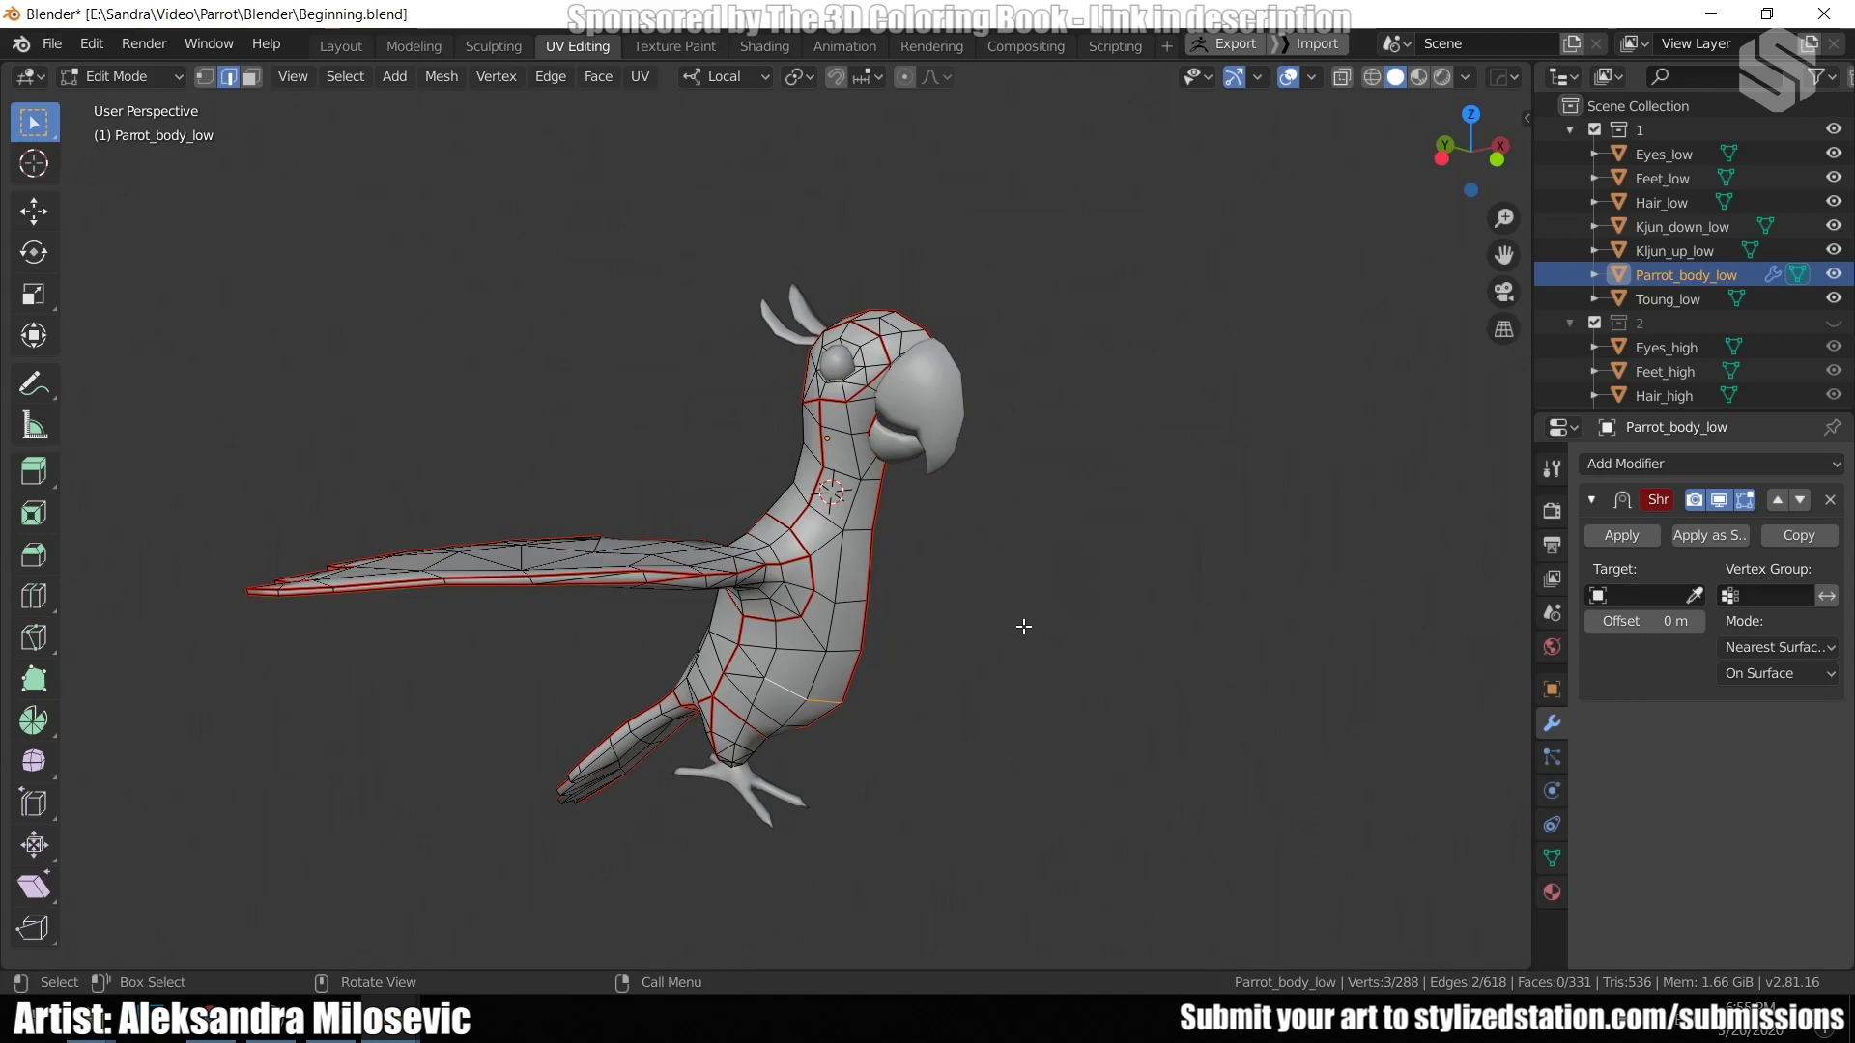
{"action": "key", "text": "g"}
{"action": "key", "text": "g"}
{"action": "left_click", "coordinate": [885, 648]}
{"action": "key", "text": "Tab"}
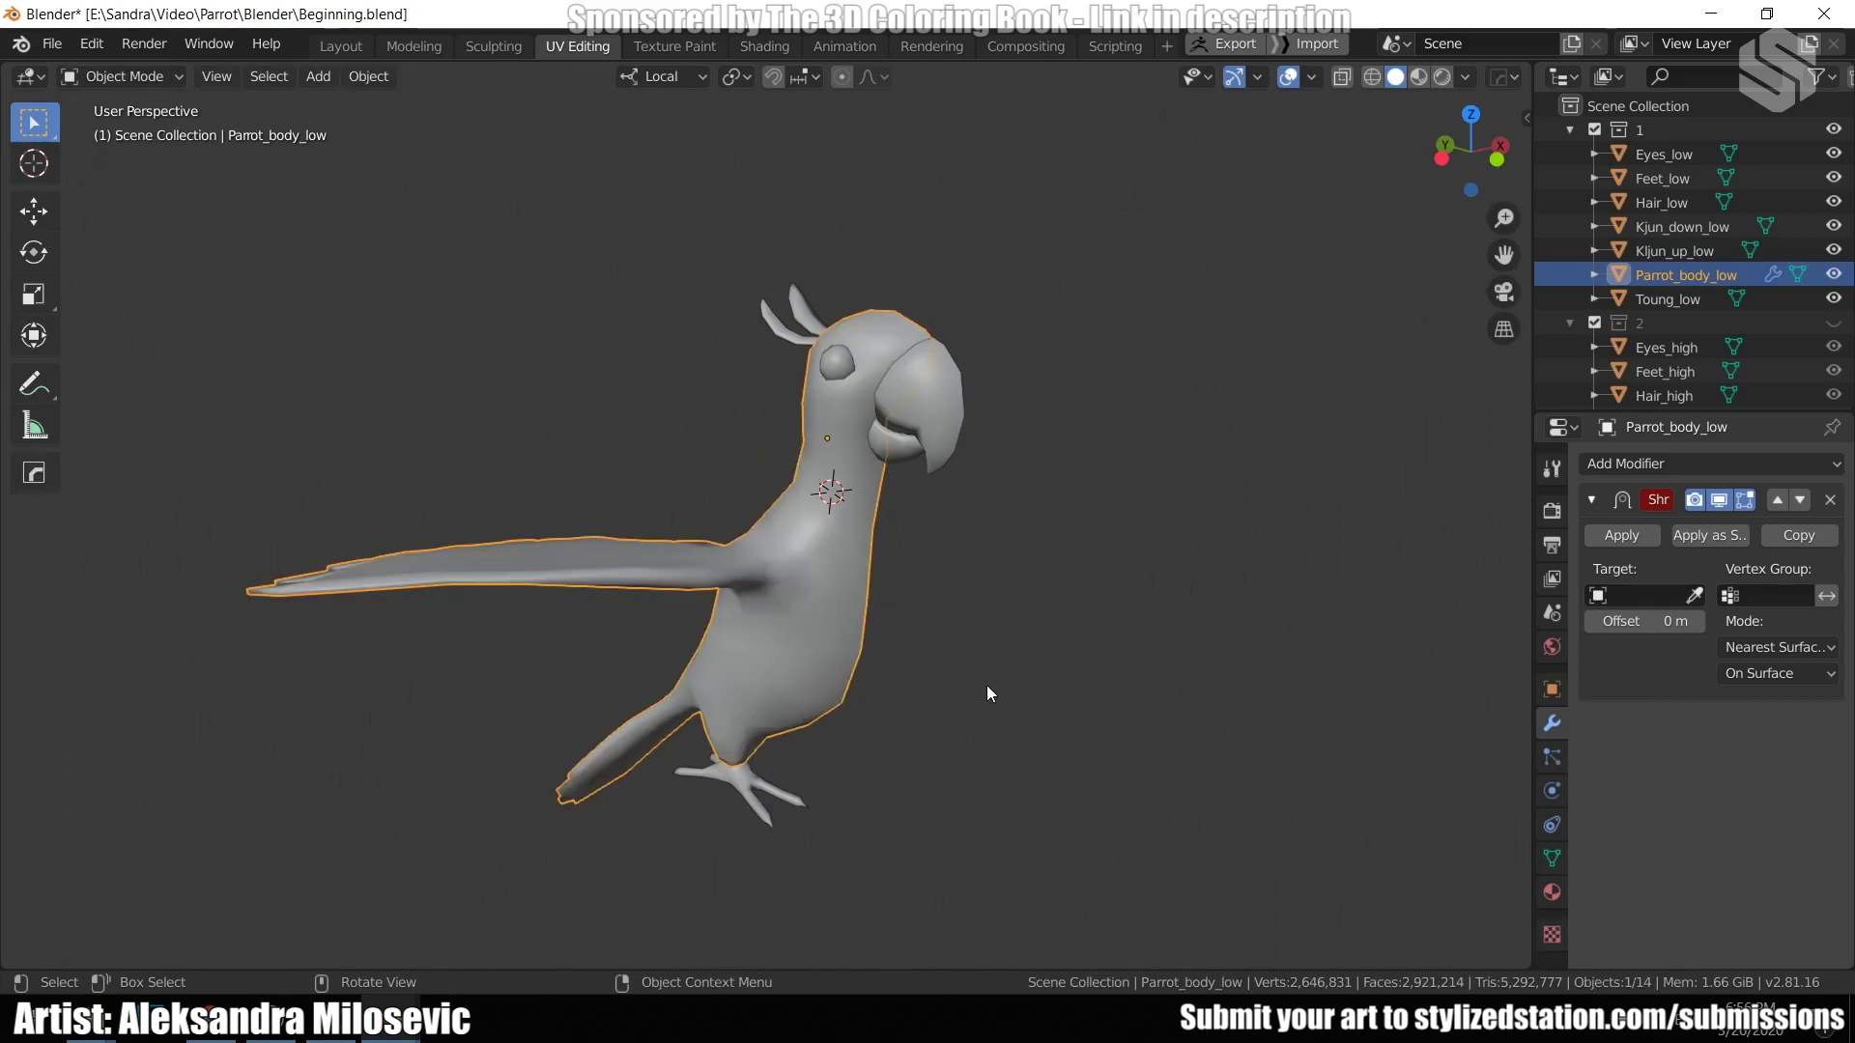
{"action": "key", "text": "KP_5"}
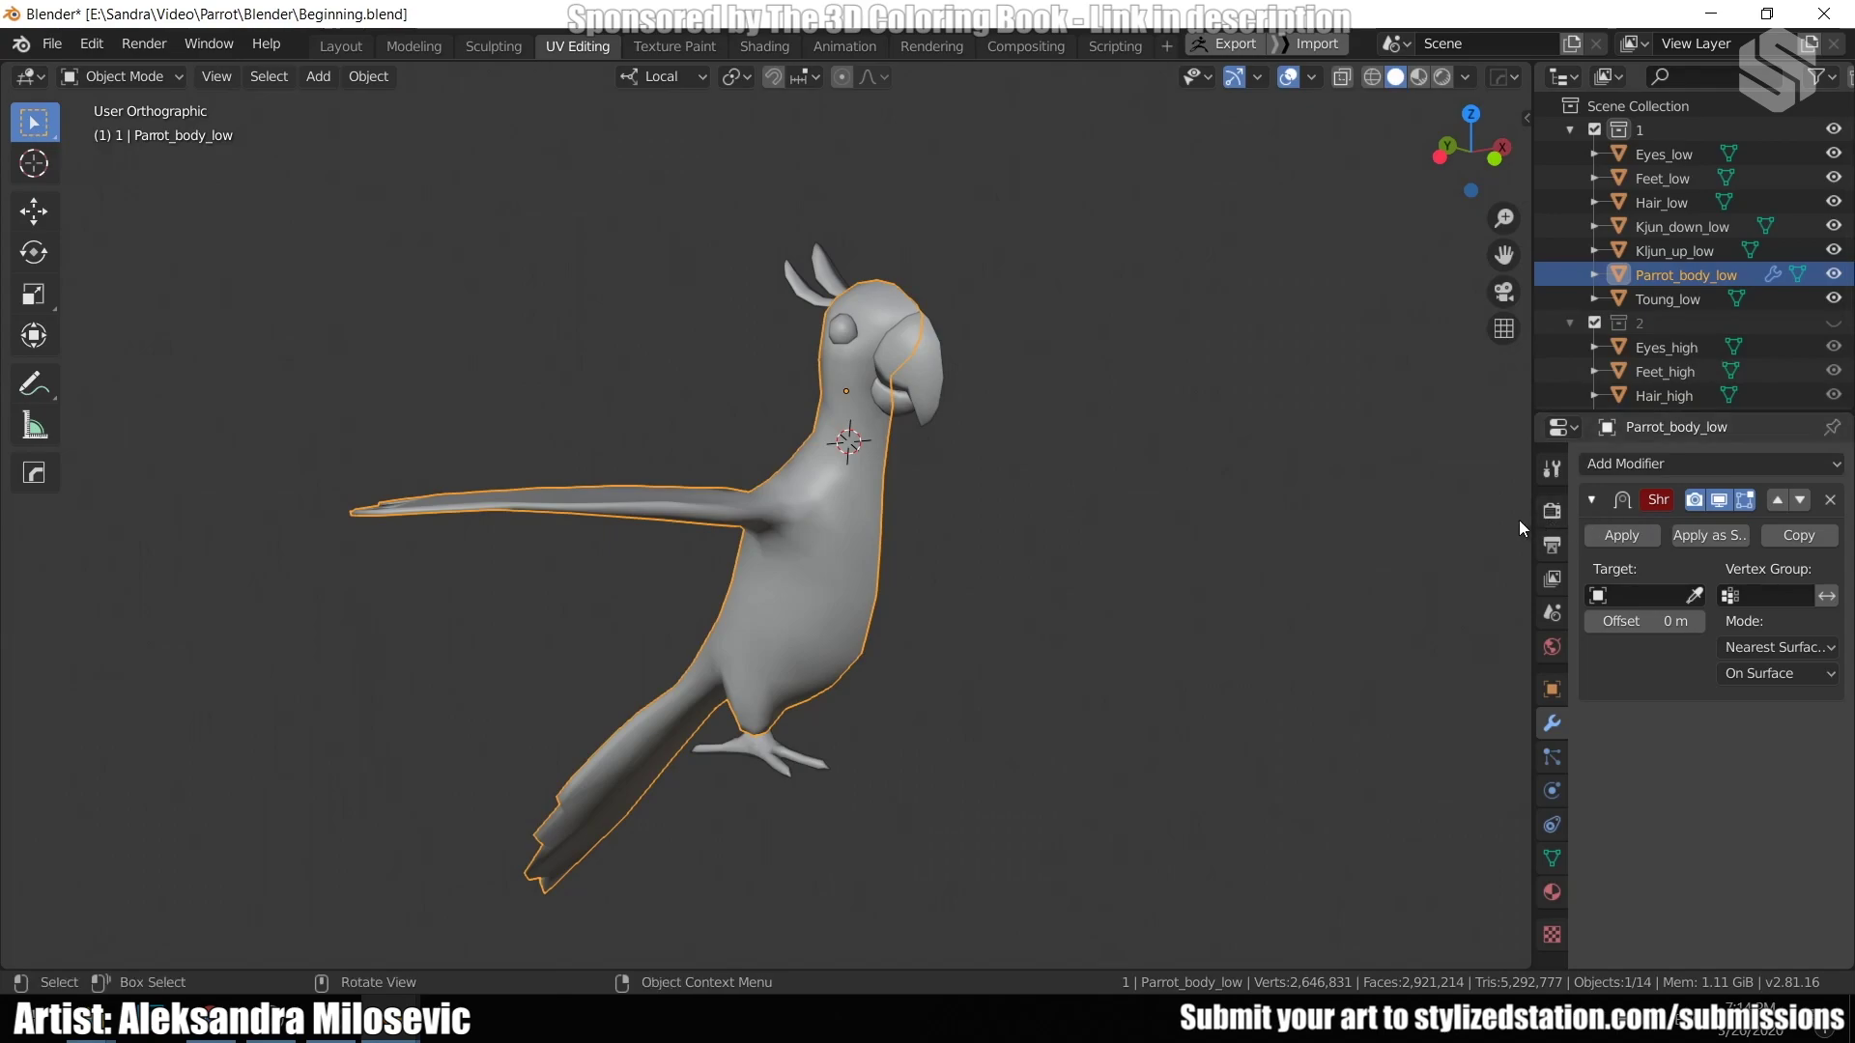
Set the Shrinkwrap target to Parrot_body_high and toggle its viewport preview to compare.
{"action": "left_click_drag", "start_coordinate": [1533, 522], "coordinate": [1360, 522]}
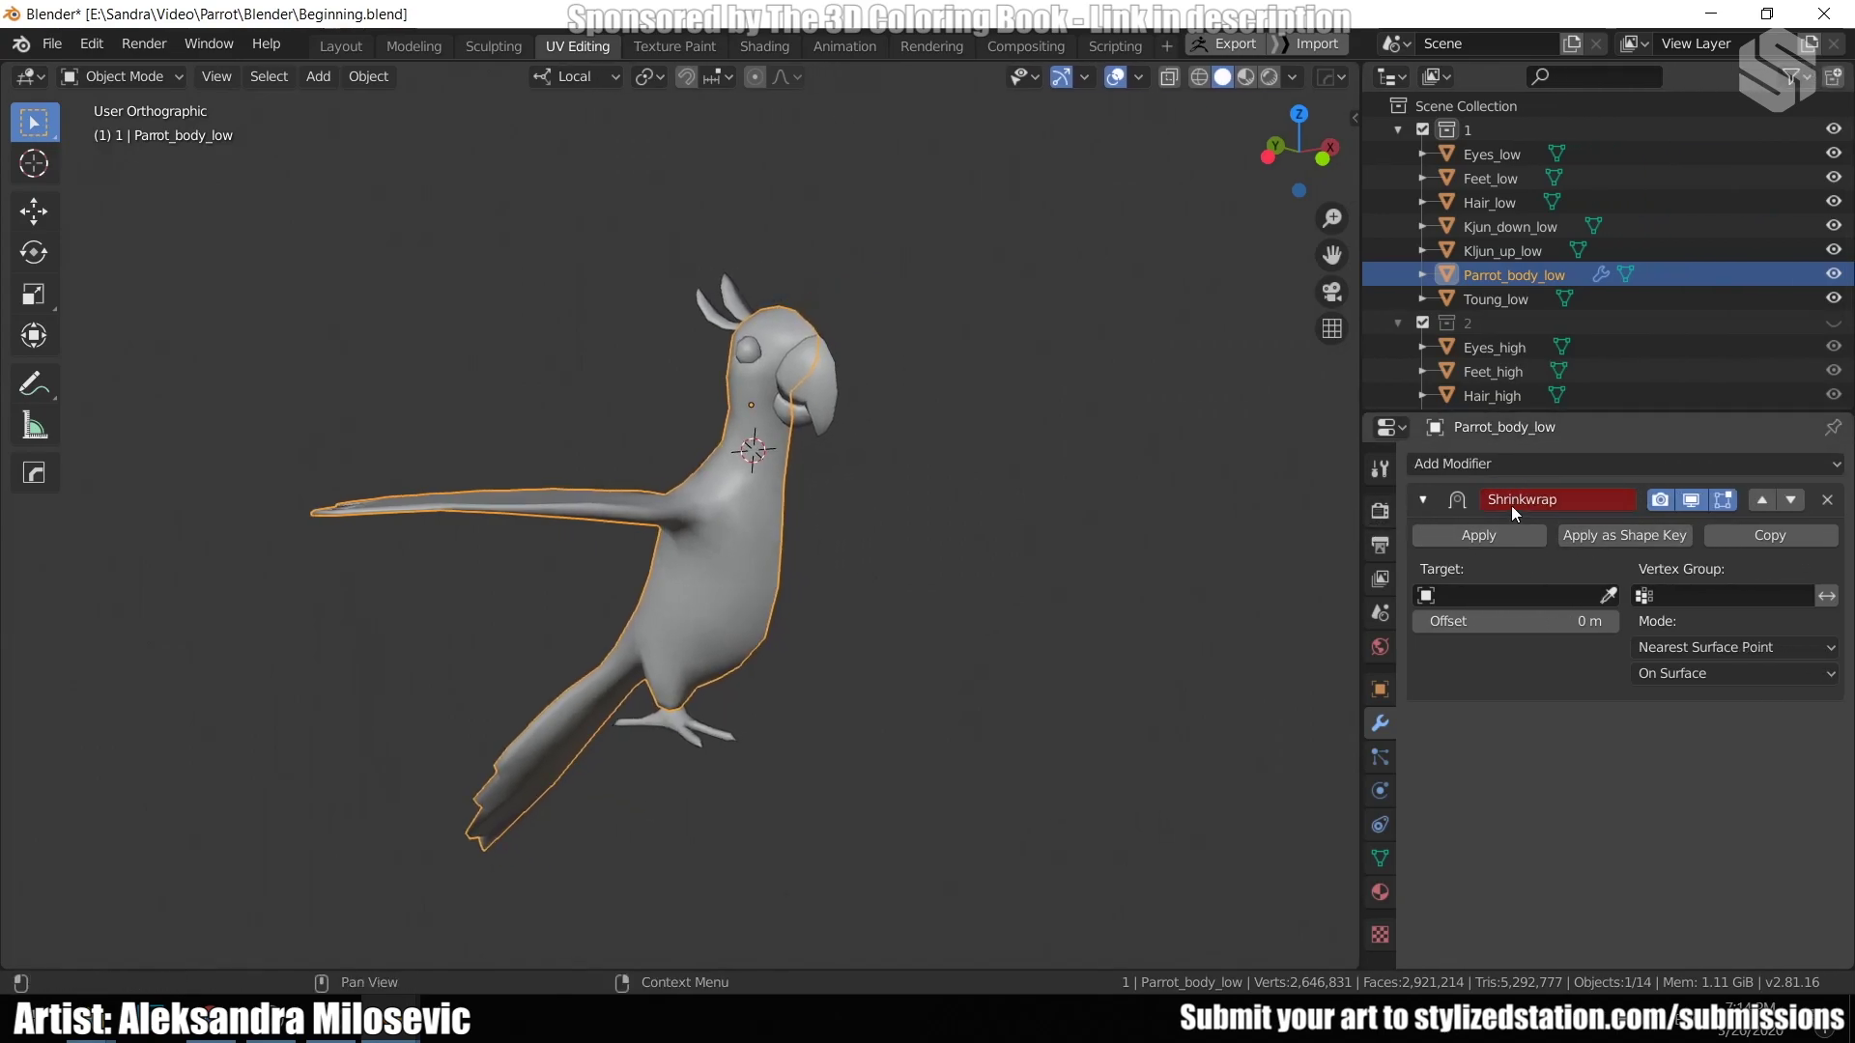
{"action": "left_click", "coordinate": [1833, 321]}
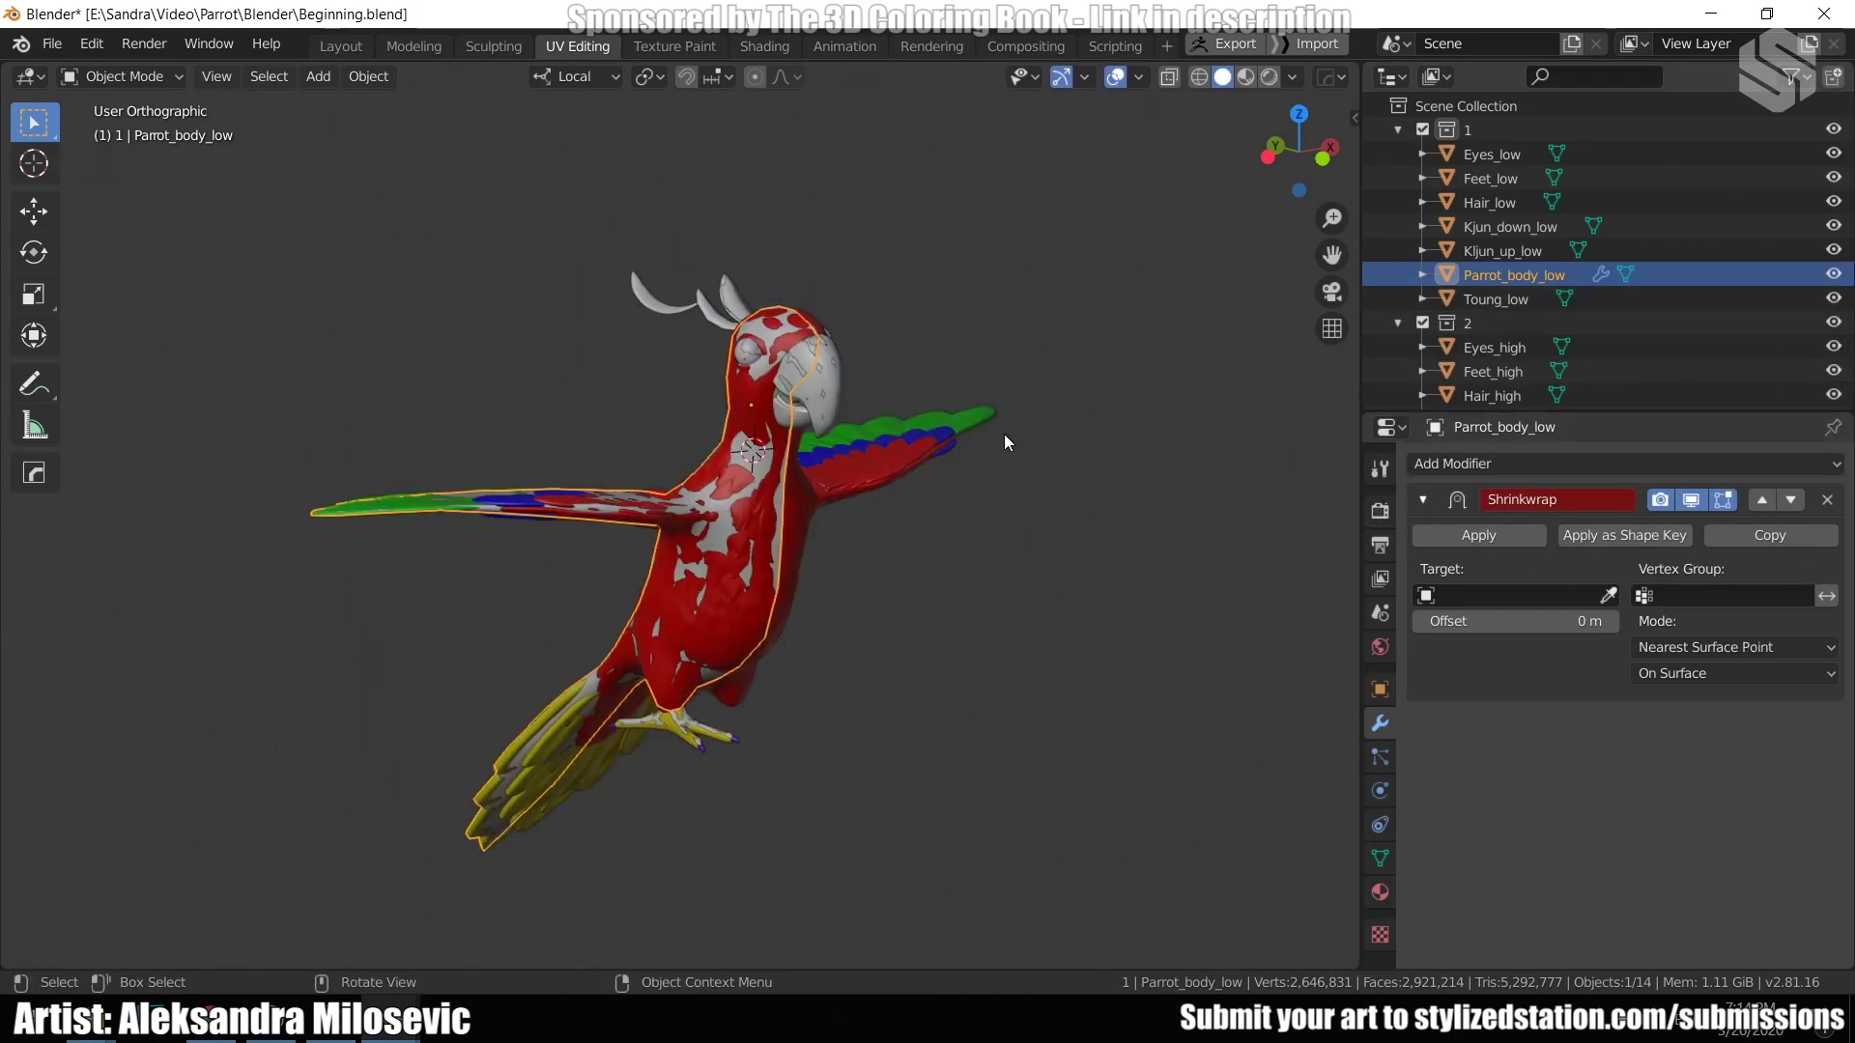
{"action": "left_click", "coordinate": [1608, 596]}
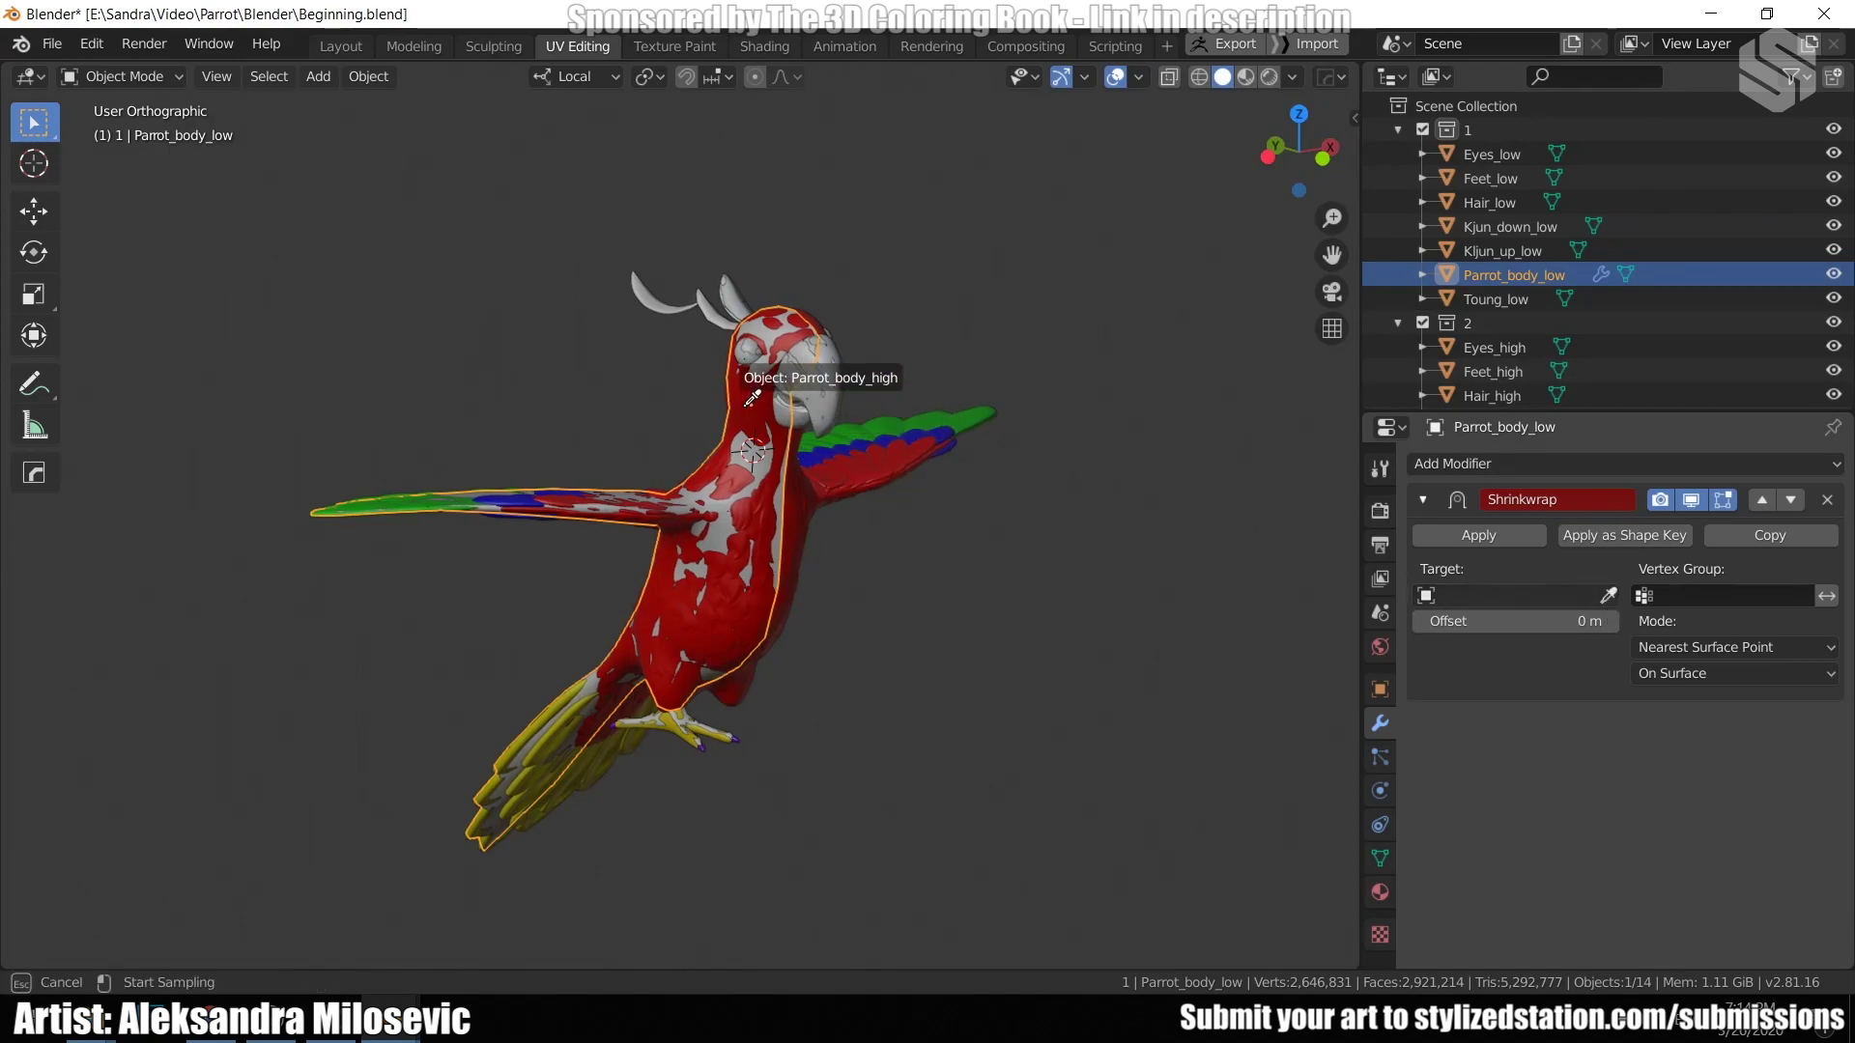
{"action": "left_click", "coordinate": [1165, 591]}
{"action": "left_click", "coordinate": [1658, 500]}
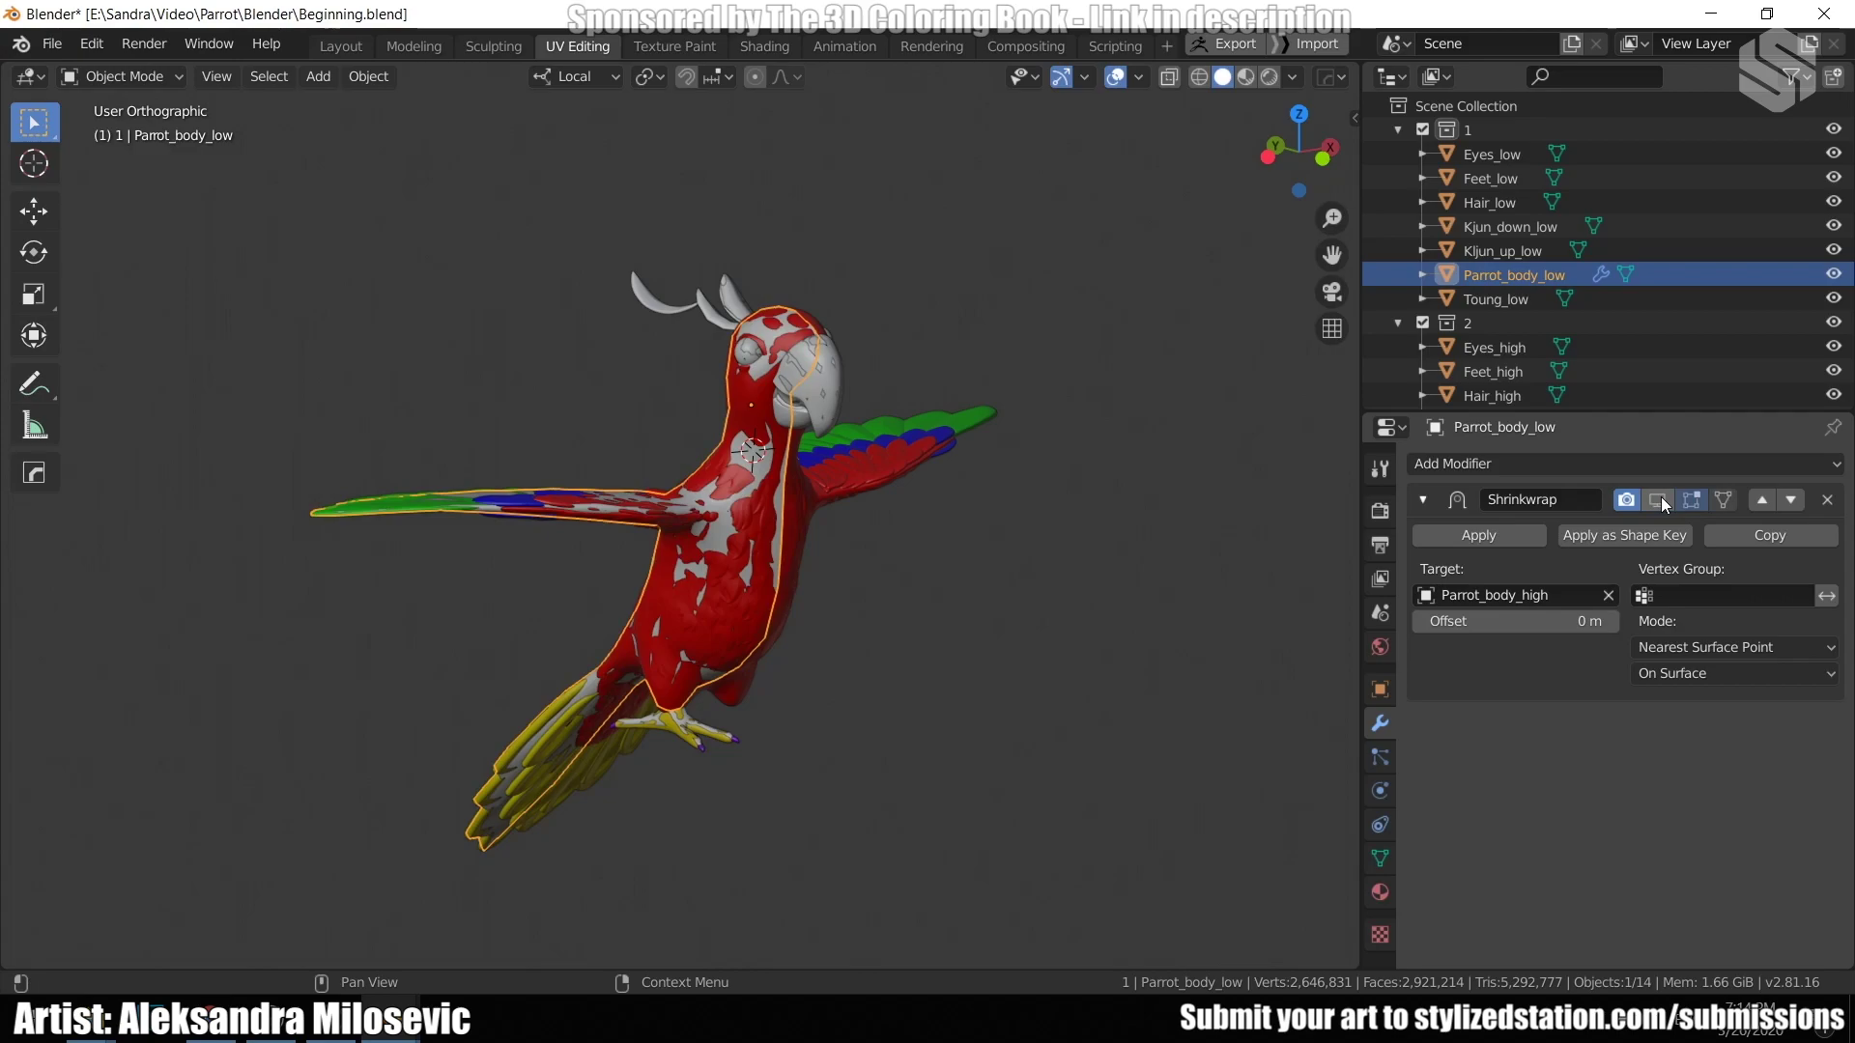
{"action": "left_click", "coordinate": [1659, 499]}
{"action": "left_click", "coordinate": [1658, 500]}
{"action": "left_click", "coordinate": [1658, 500]}
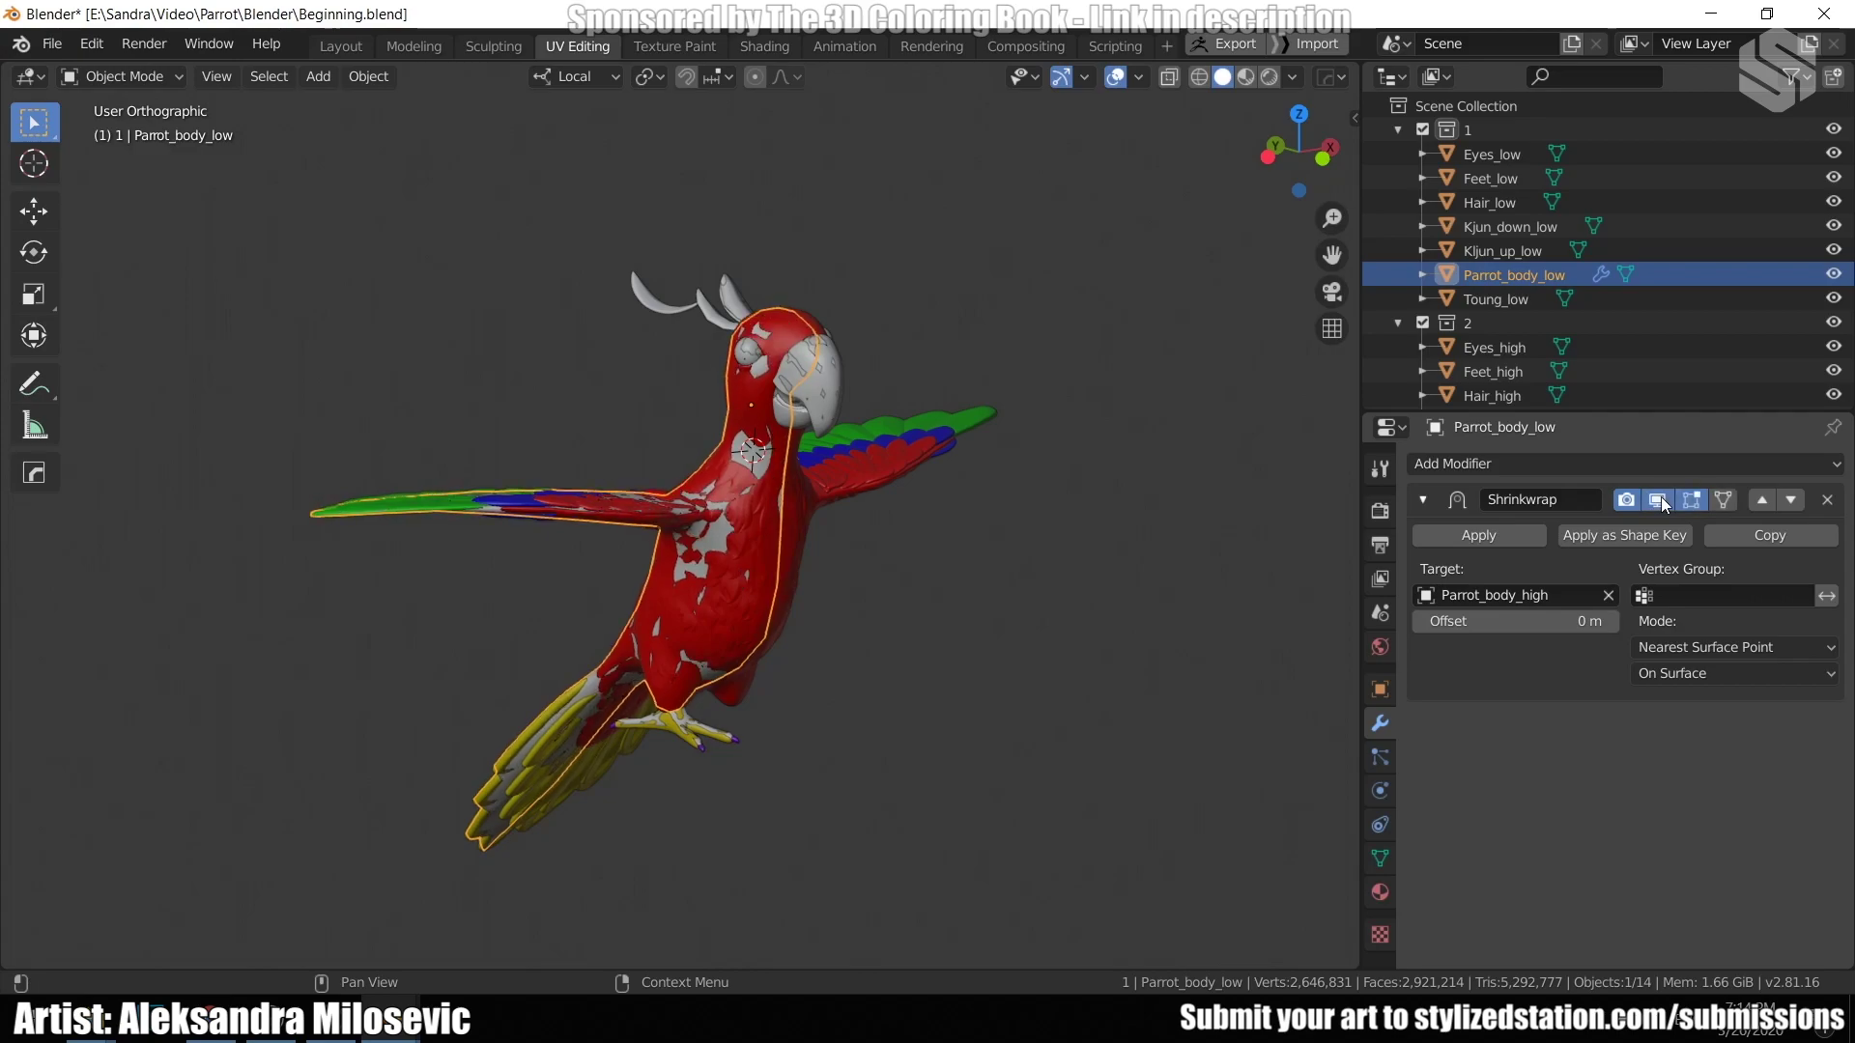
Hide the high-poly parrot collection and apply the Shrinkwrap to the low-poly body.
{"action": "left_click", "coordinate": [1833, 323]}
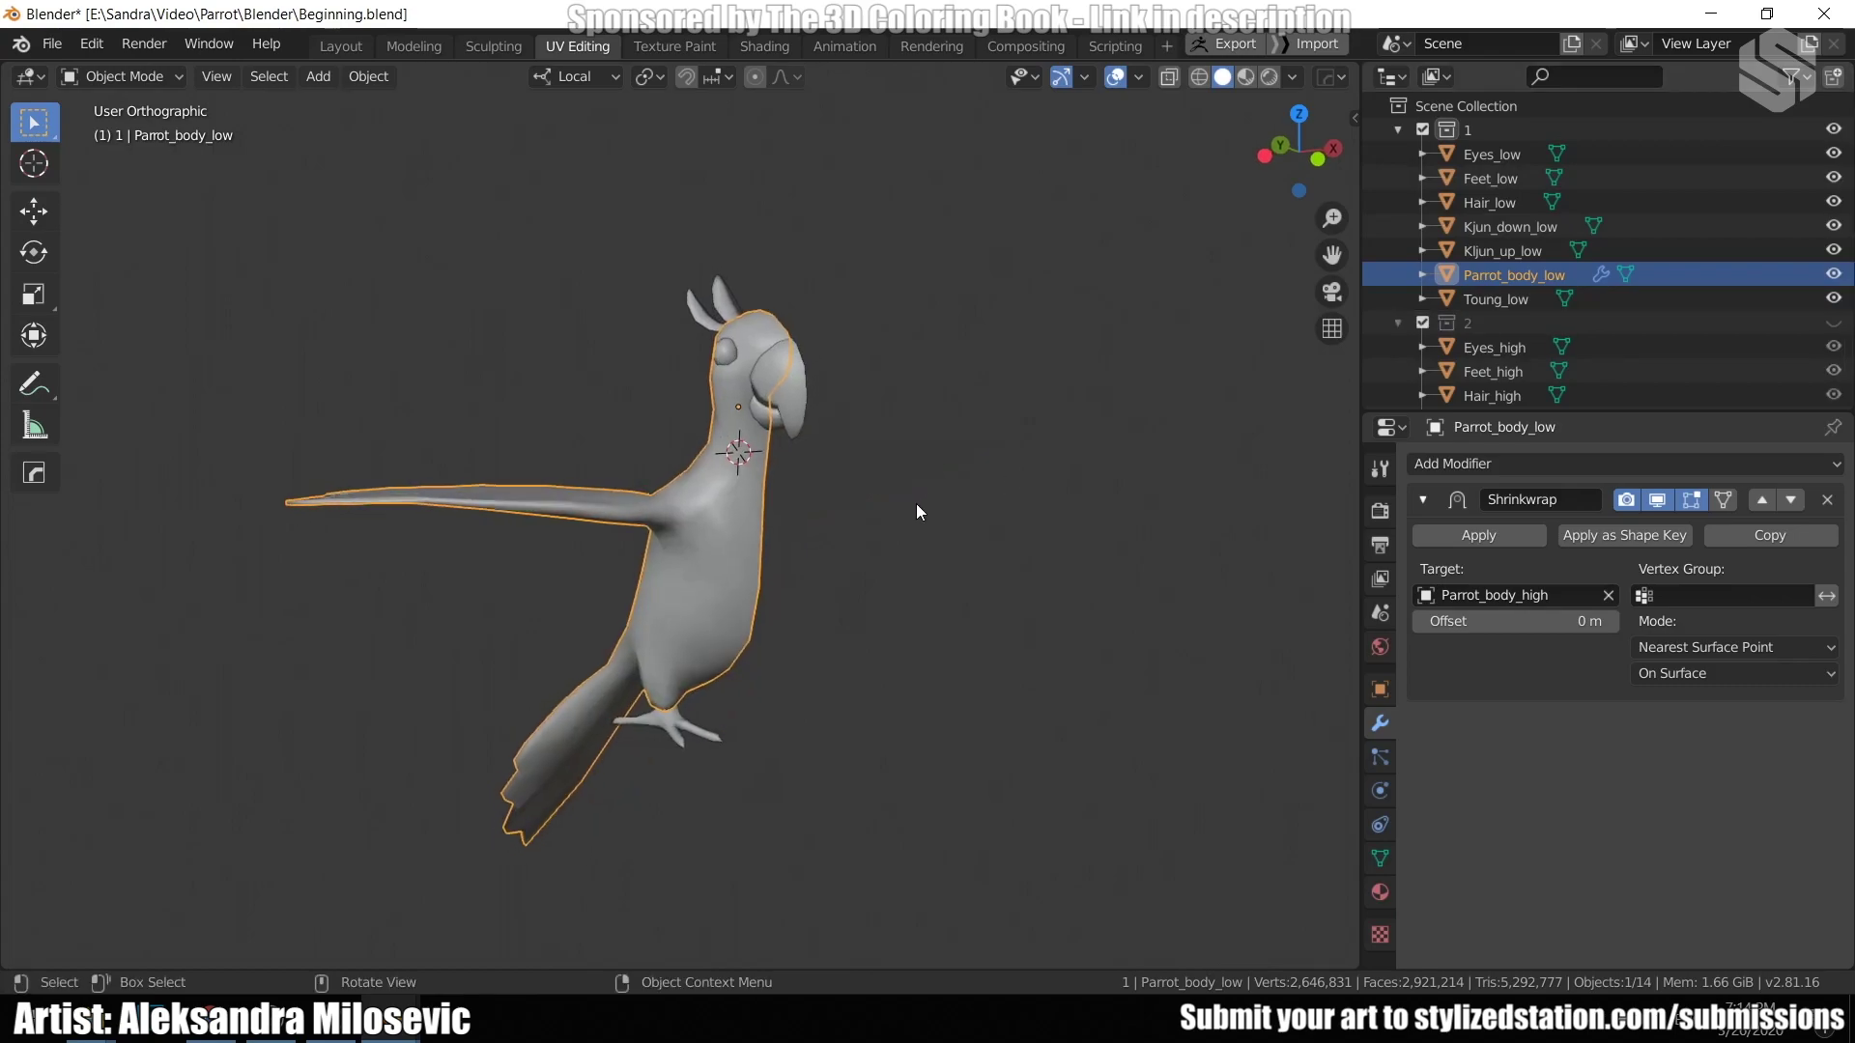
{"action": "left_click", "coordinate": [1657, 500]}
{"action": "left_click", "coordinate": [1657, 500]}
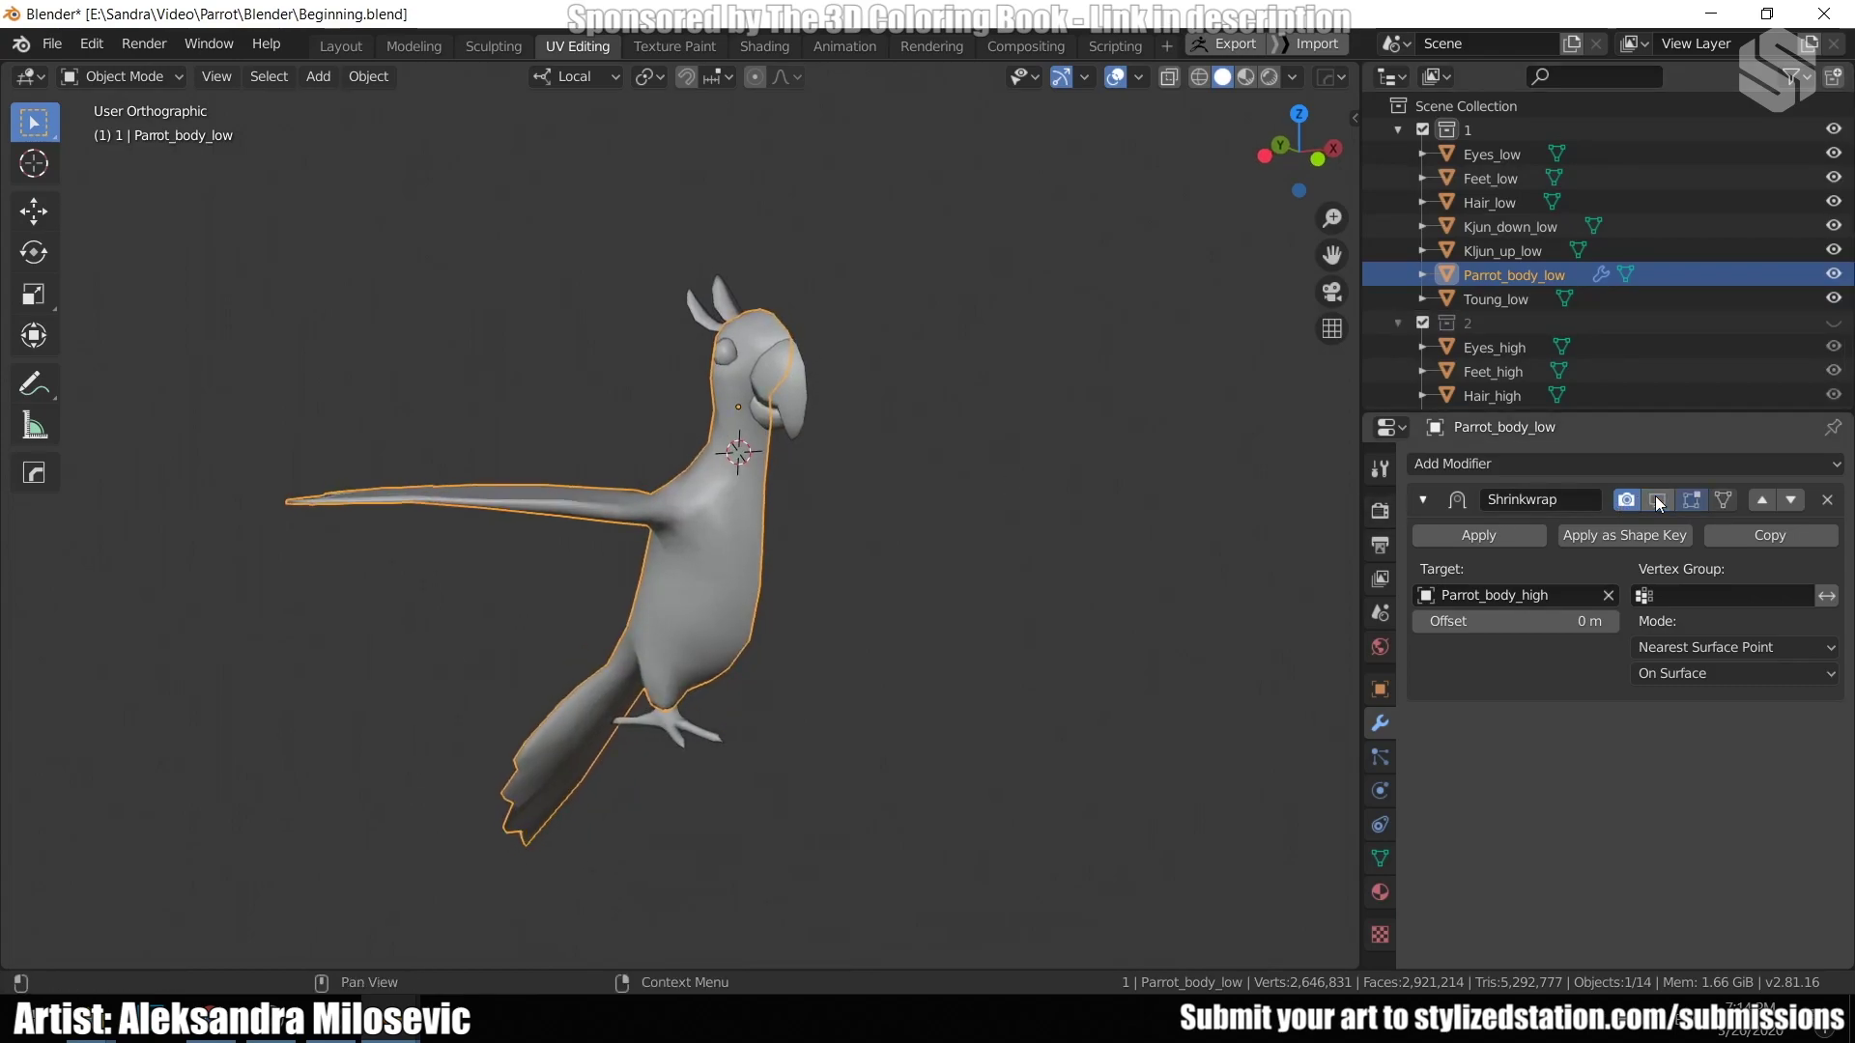
{"action": "left_click", "coordinate": [1521, 535]}
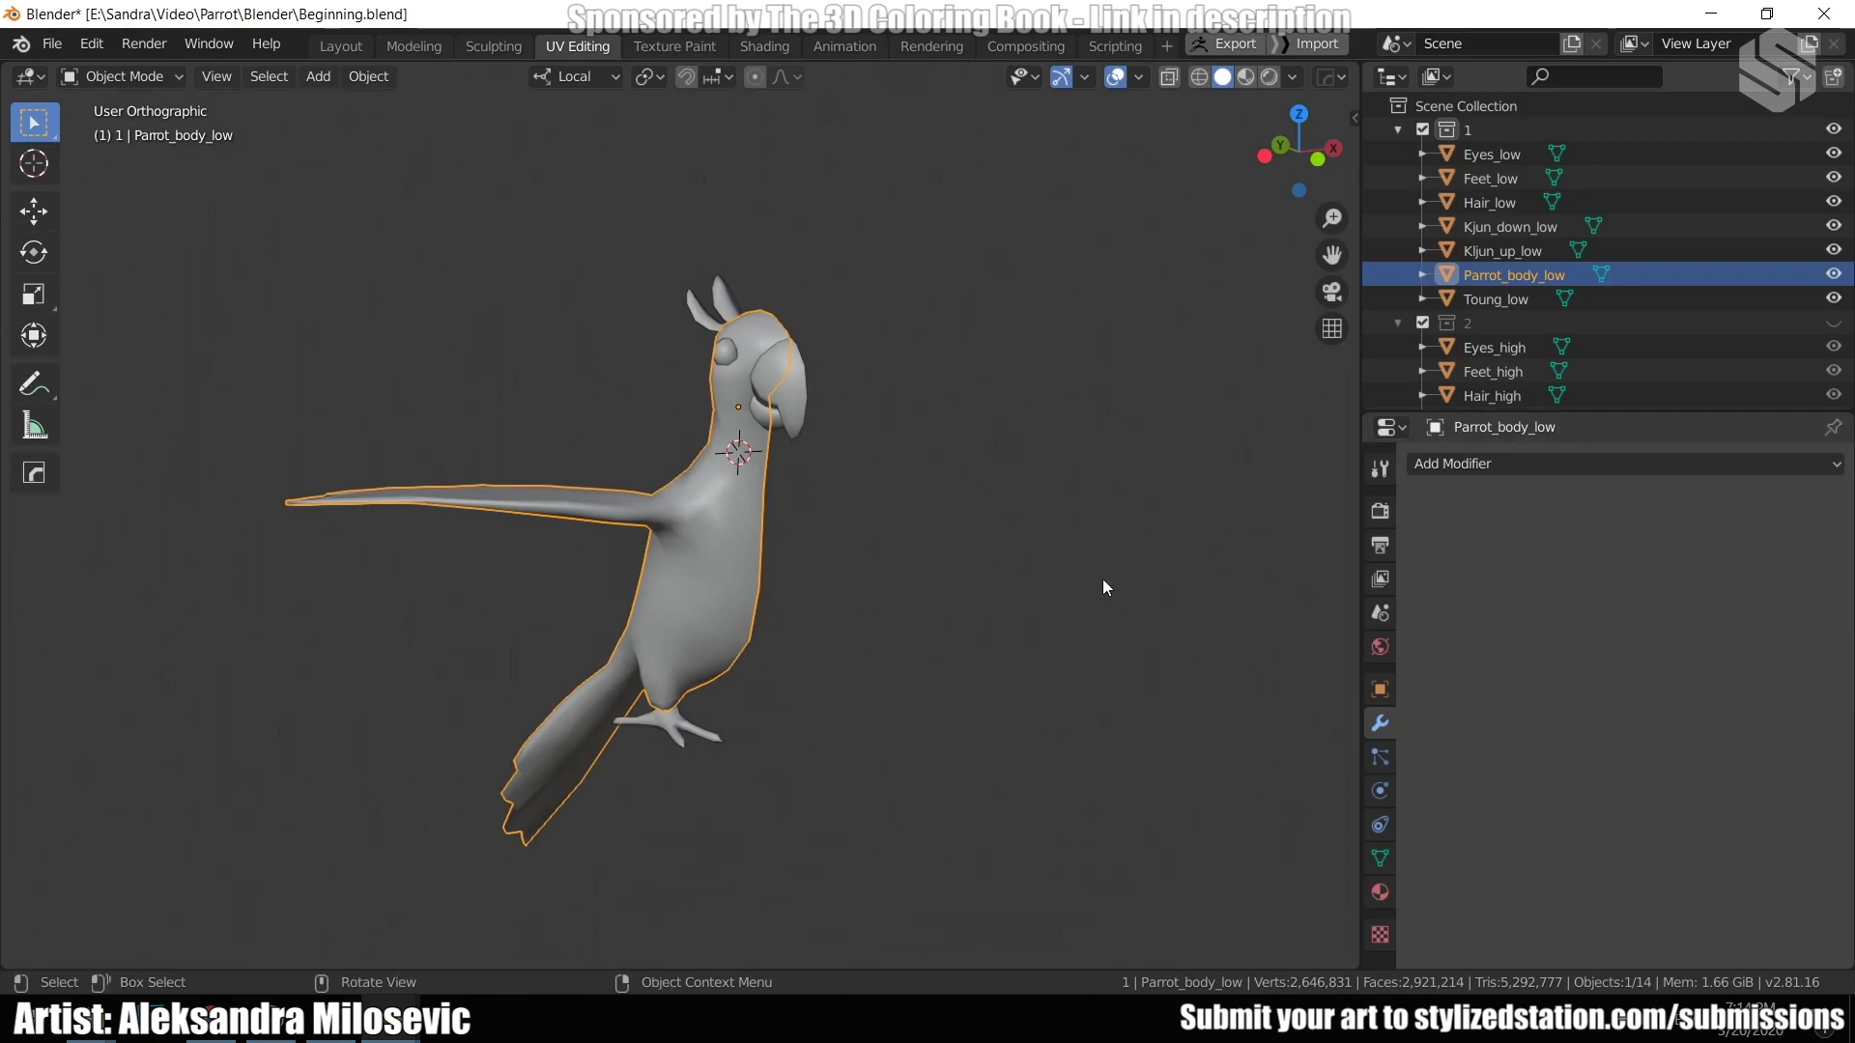
{"action": "middle_click_drag", "start_coordinate": [815, 593], "coordinate": [850, 560]}
{"action": "key", "text": "ctrl+Page_Up"}
{"action": "key", "text": "ctrl+Page_Up"}
In the UV Editing workspace, add an X-axis Mirror modifier to the parrot body and apply it.
{"action": "middle_click_drag", "start_coordinate": [879, 379], "coordinate": [881, 384]}
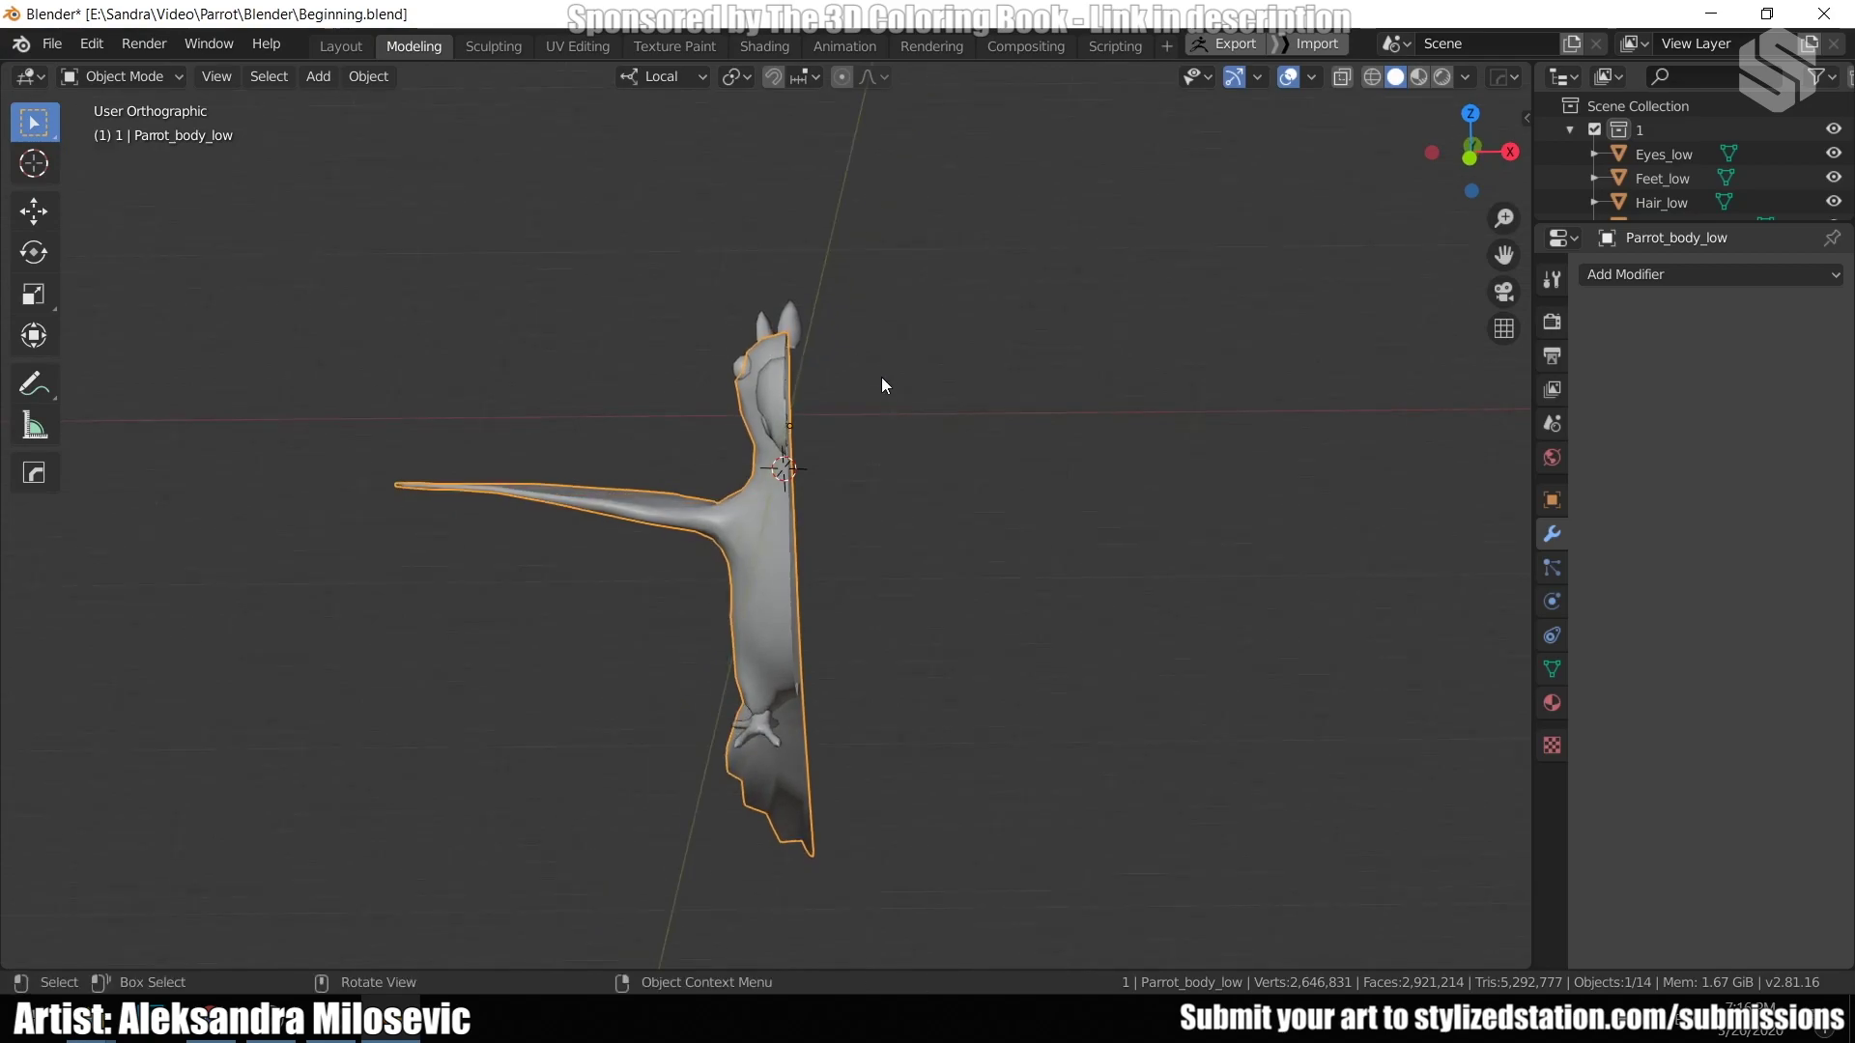
{"action": "left_click", "coordinate": [579, 44]}
{"action": "key", "text": "Tab"}
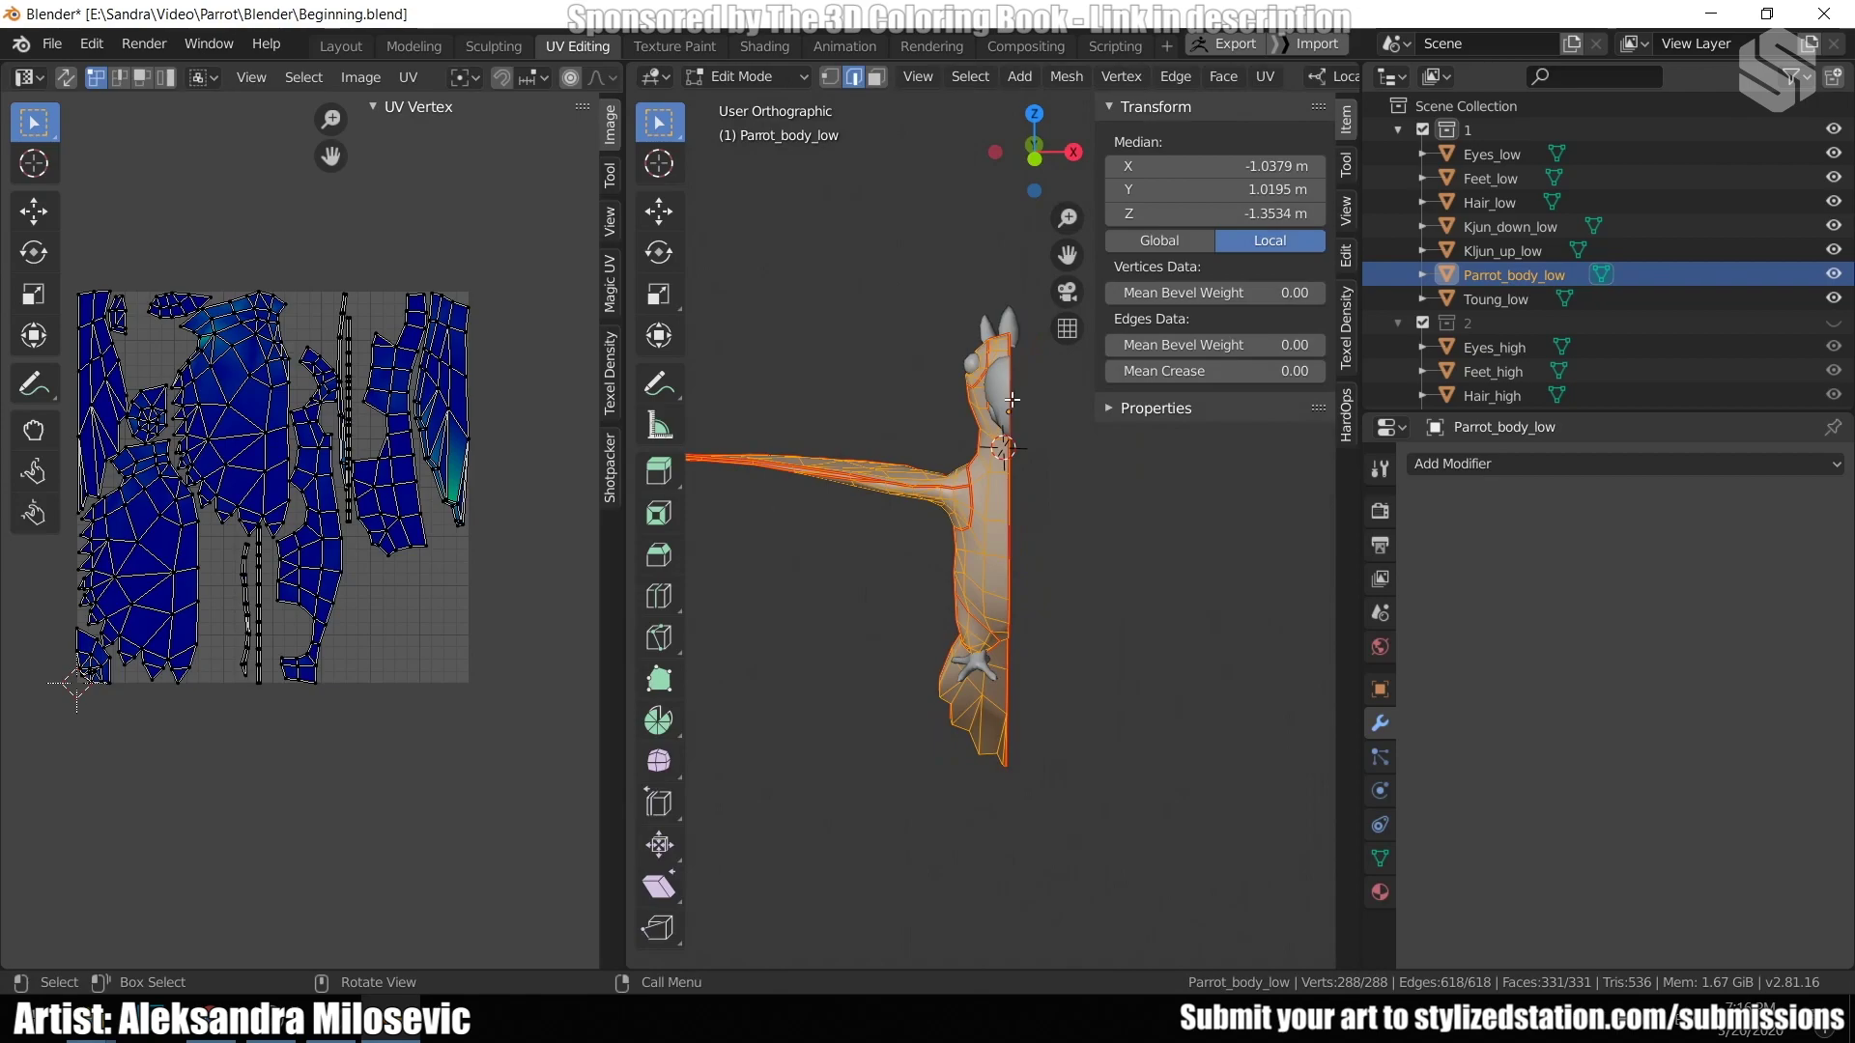
{"action": "key", "text": "Tab"}
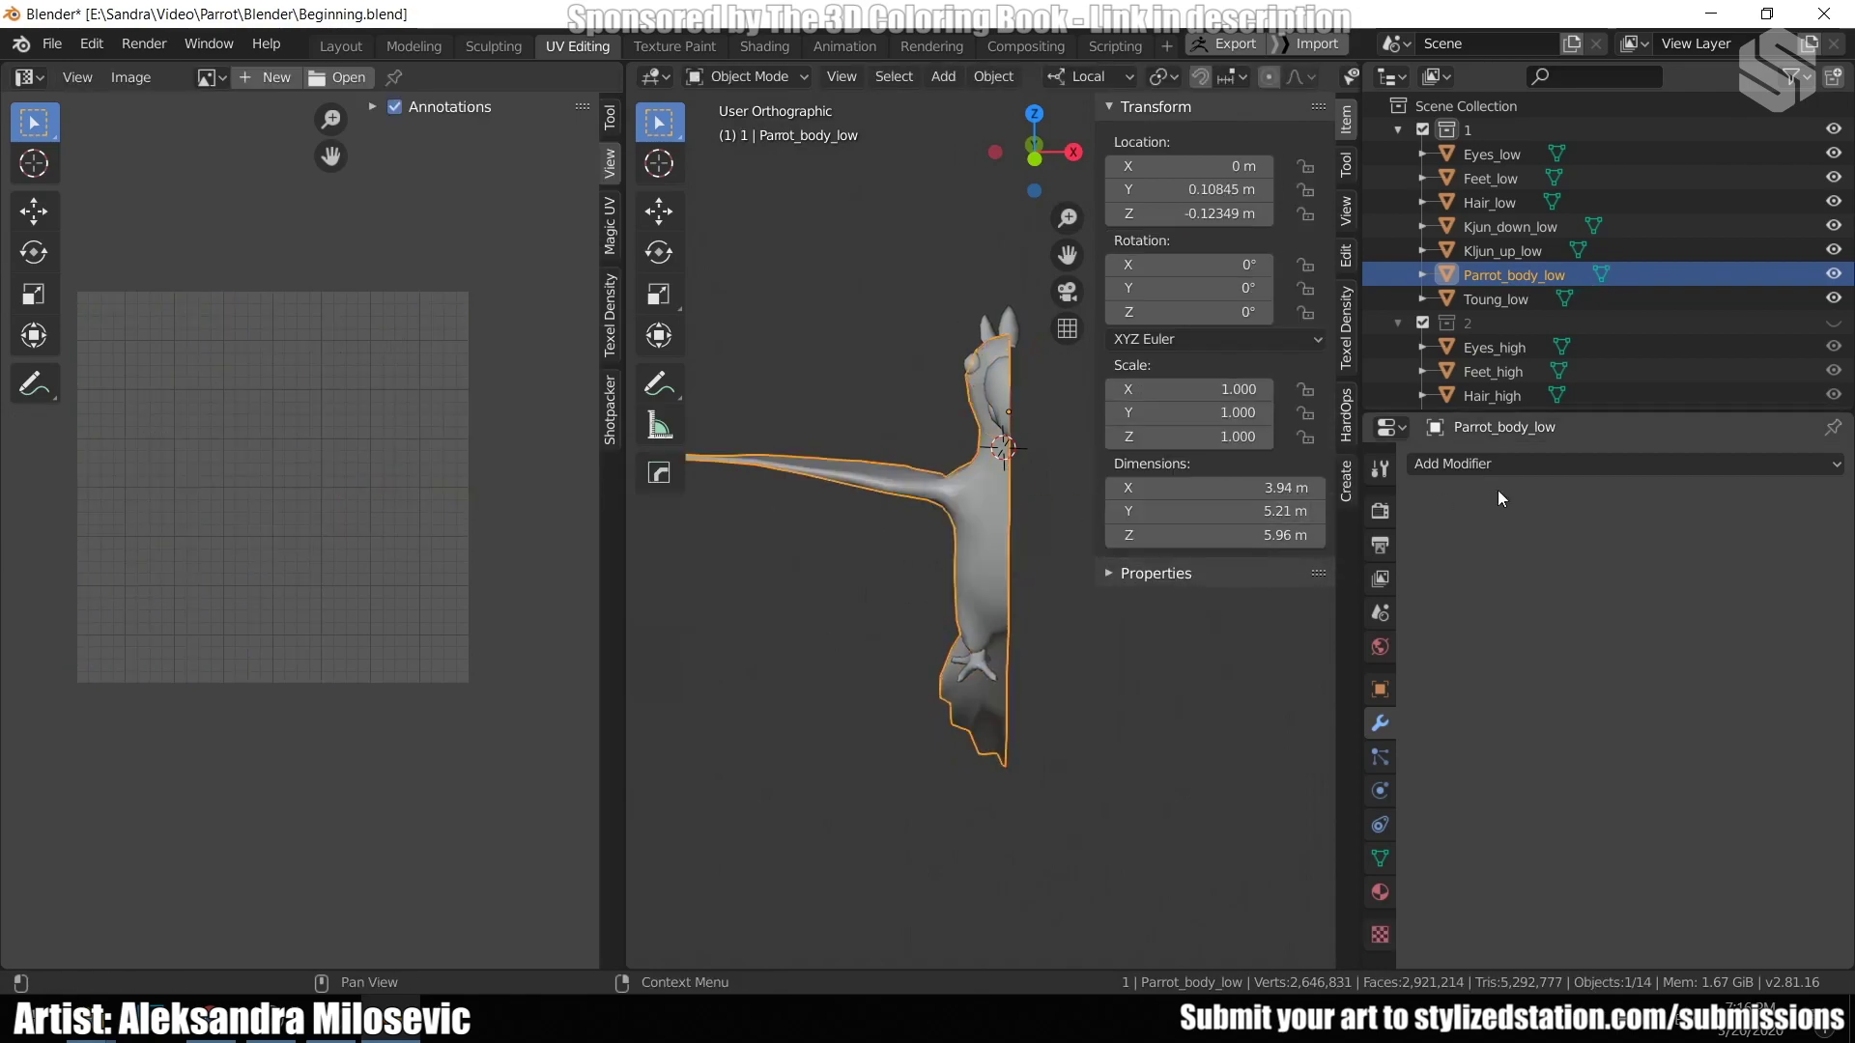
{"action": "left_click", "coordinate": [1583, 464]}
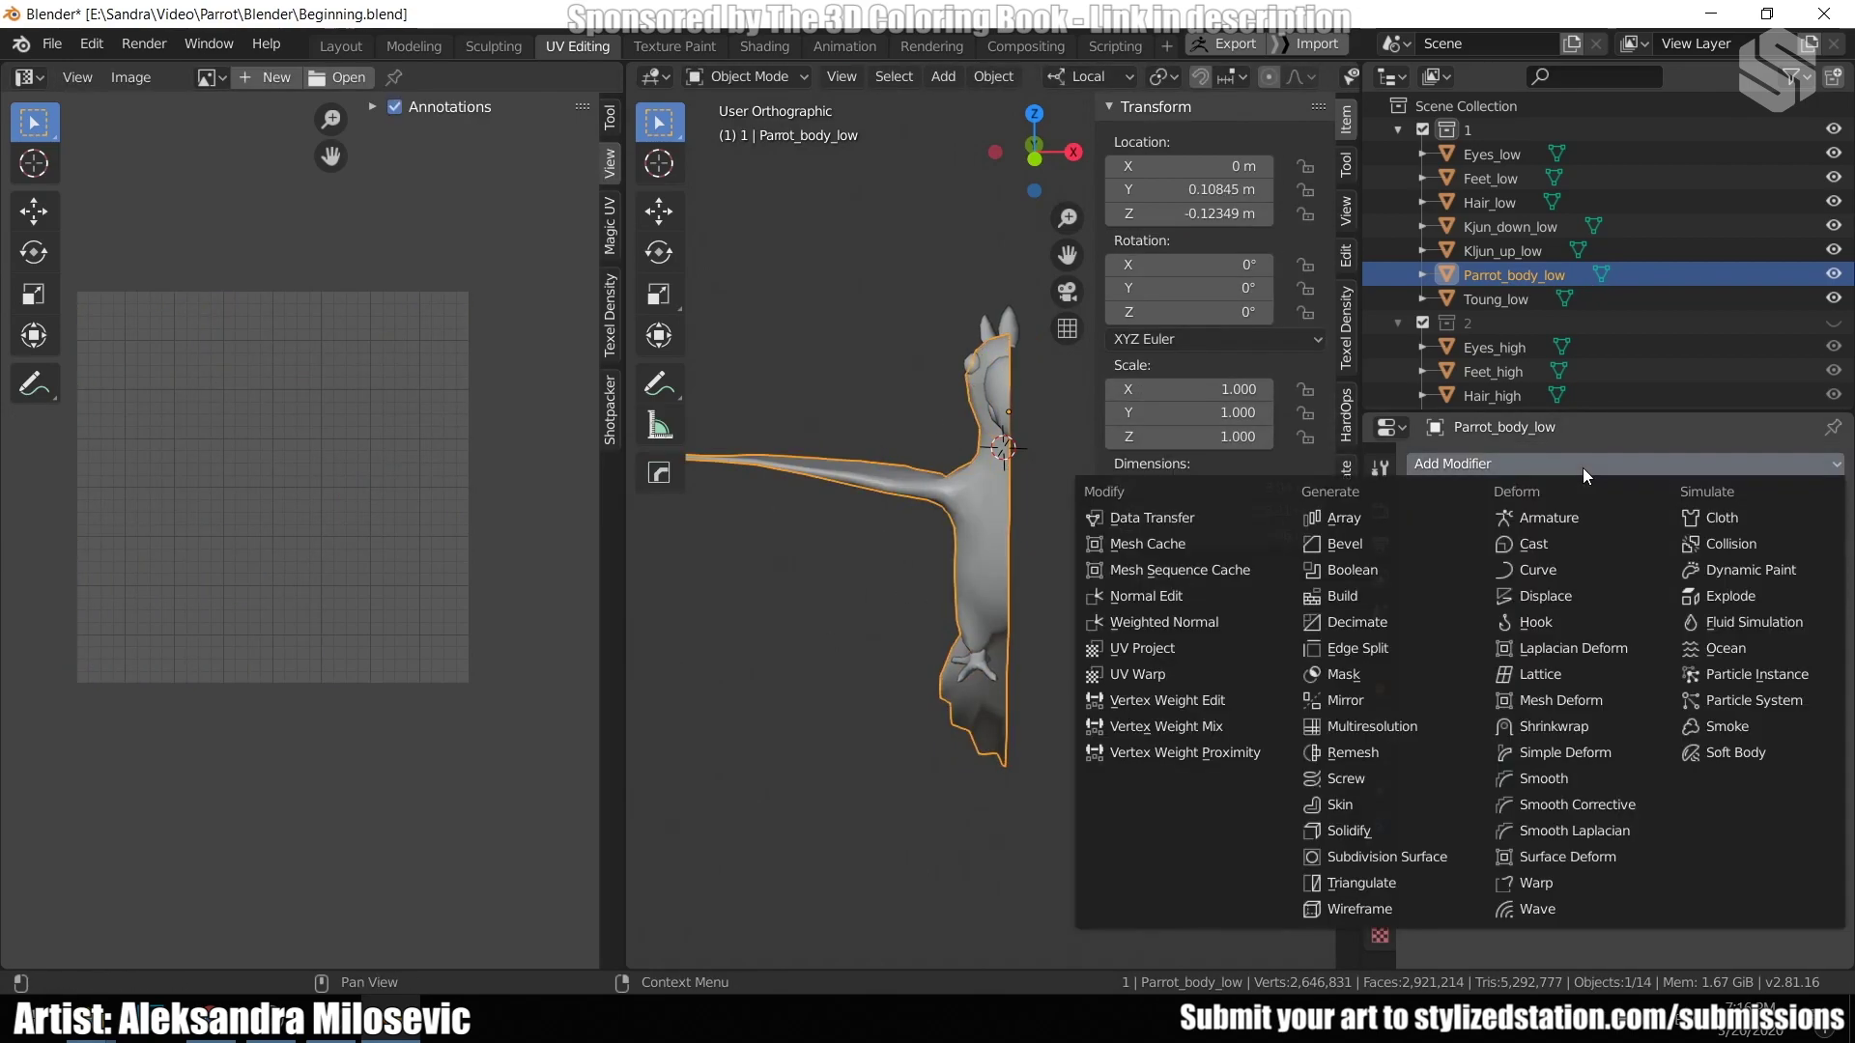
{"action": "left_click", "coordinate": [1416, 699]}
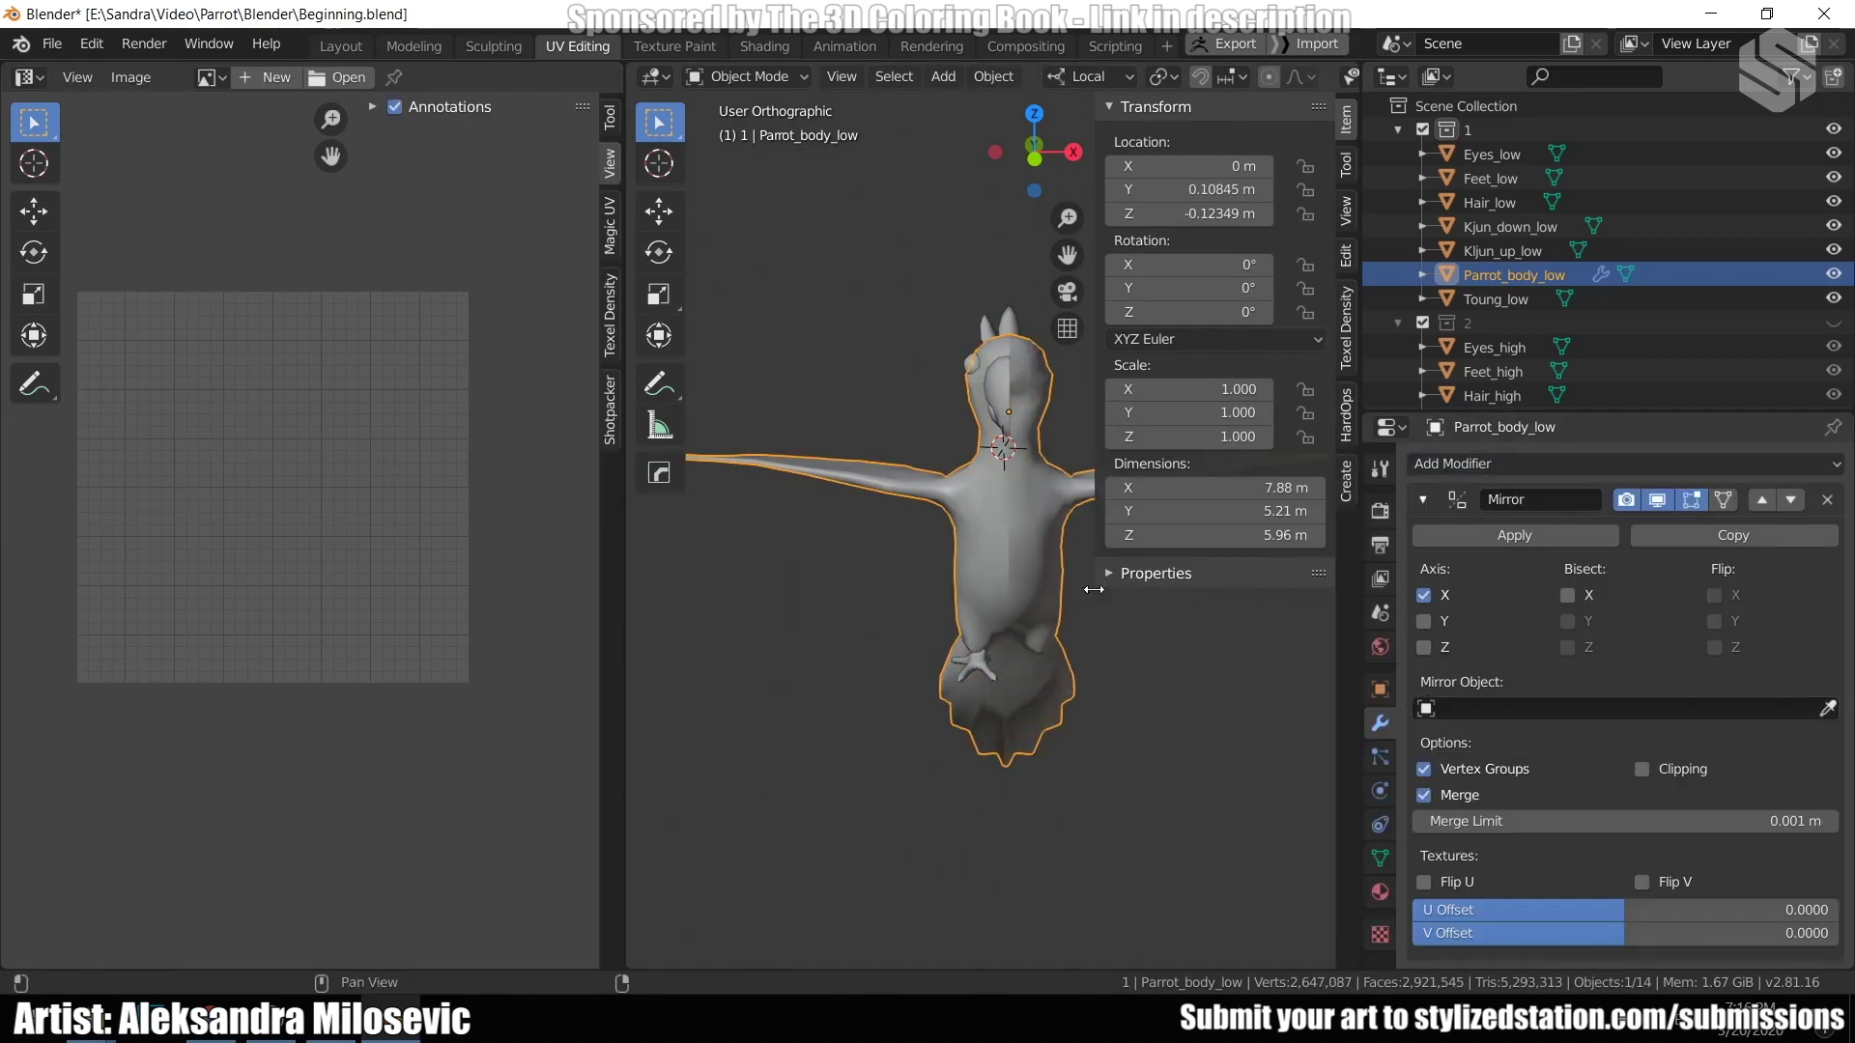
{"action": "left_click", "coordinate": [1503, 534]}
{"action": "middle_click_drag", "start_coordinate": [1155, 644], "coordinate": [1025, 642]}
Merge the mirrored body's overlapping centre vertices by distance.
{"action": "key", "text": "Tab"}
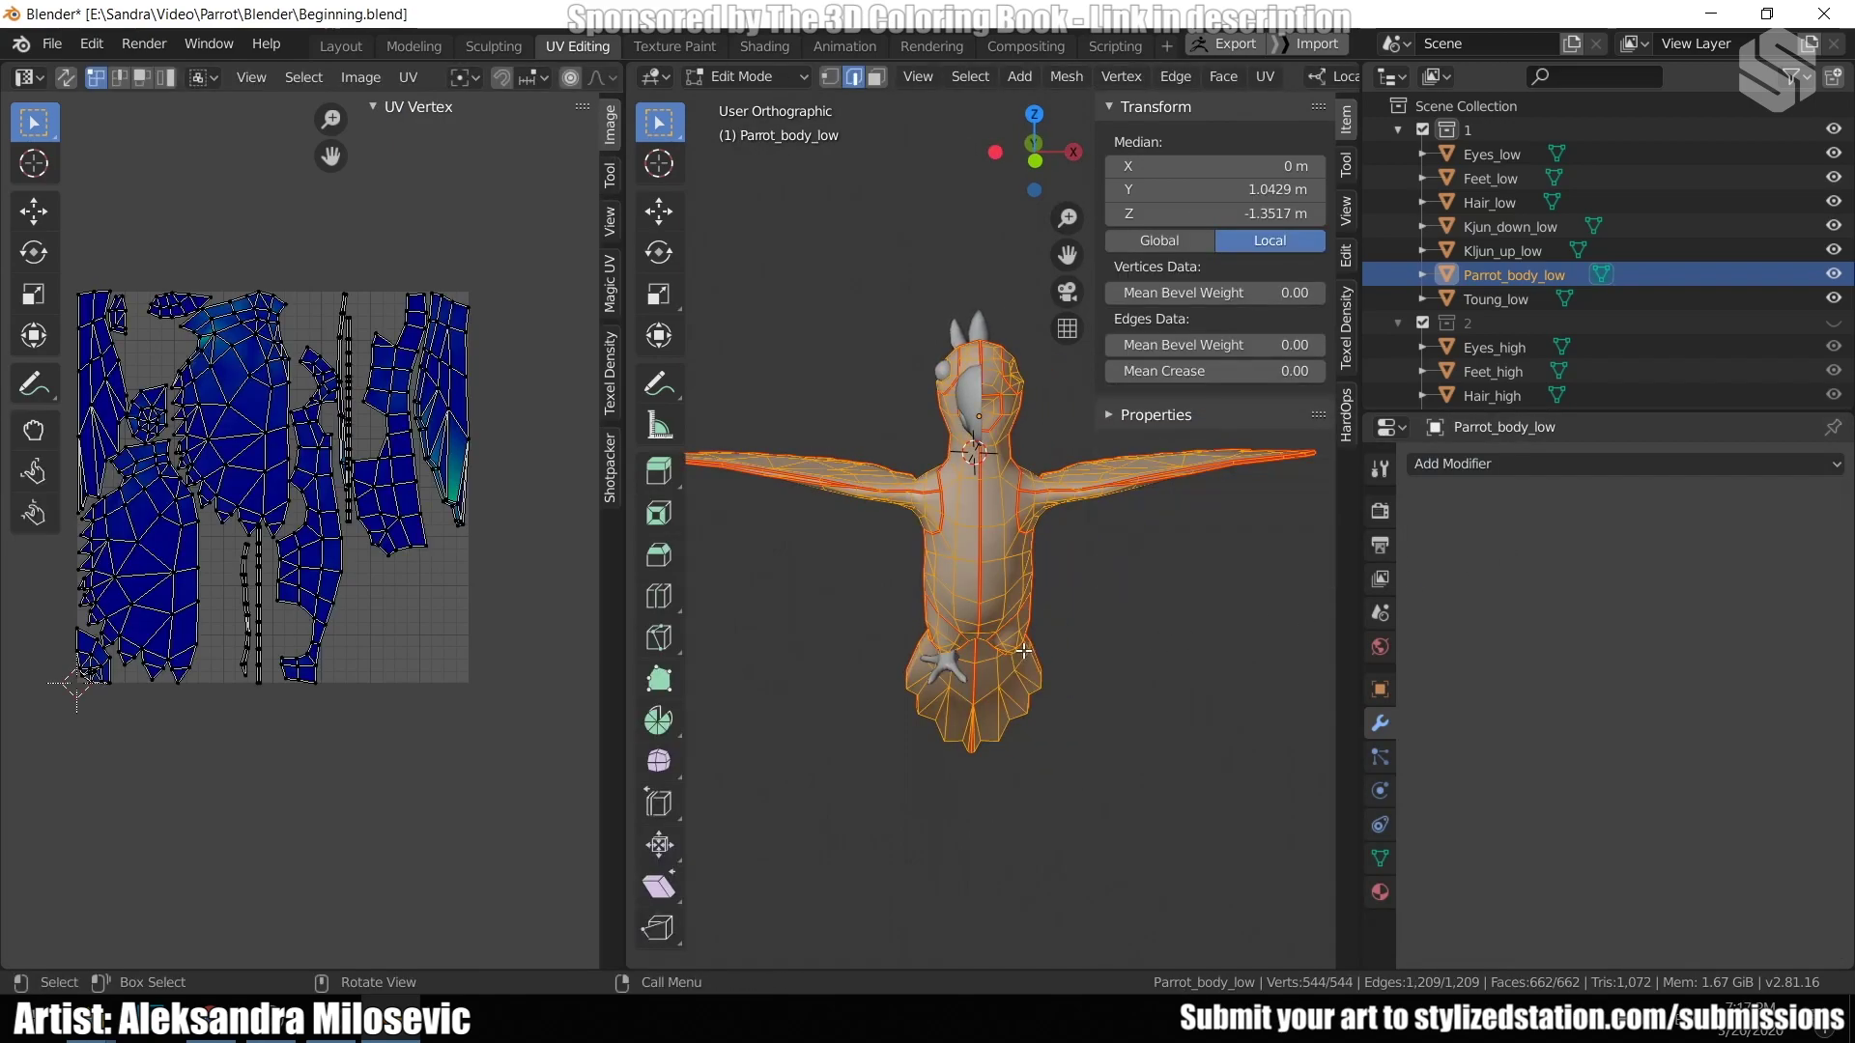
{"action": "key", "text": "m"}
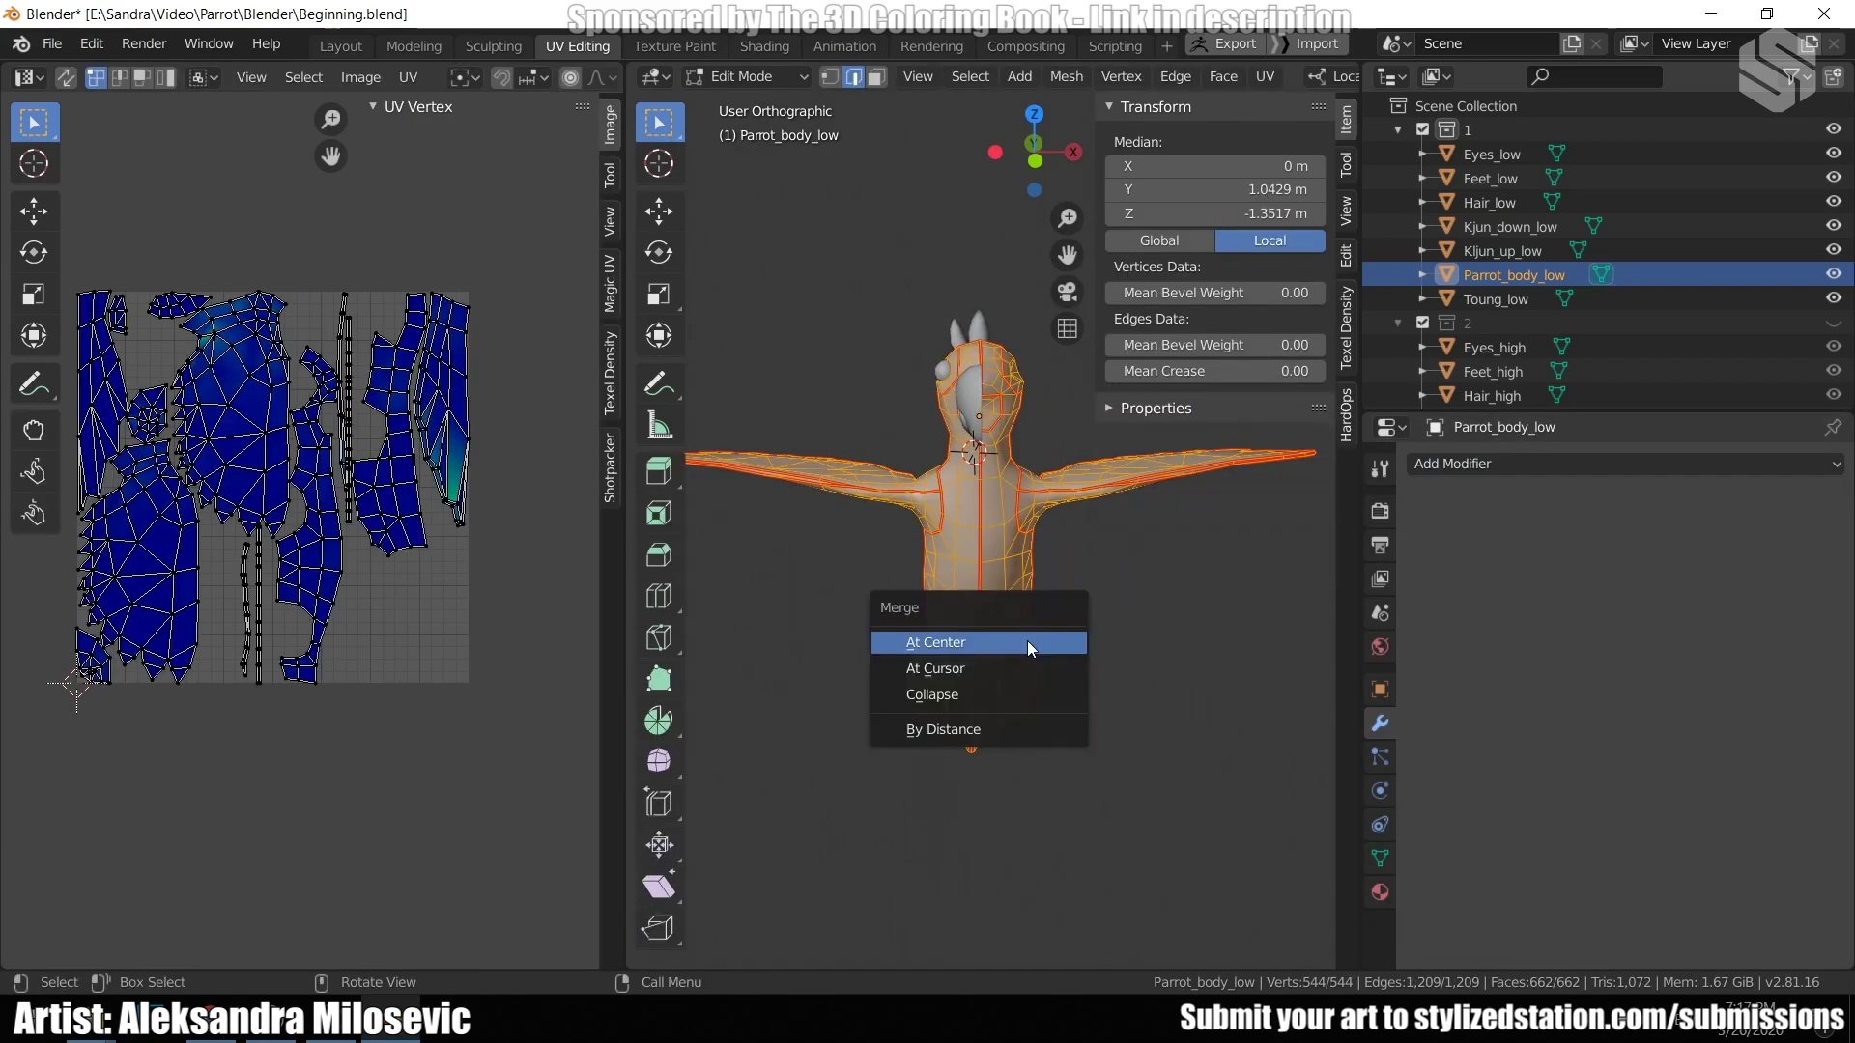
{"action": "left_click", "coordinate": [1030, 727]}
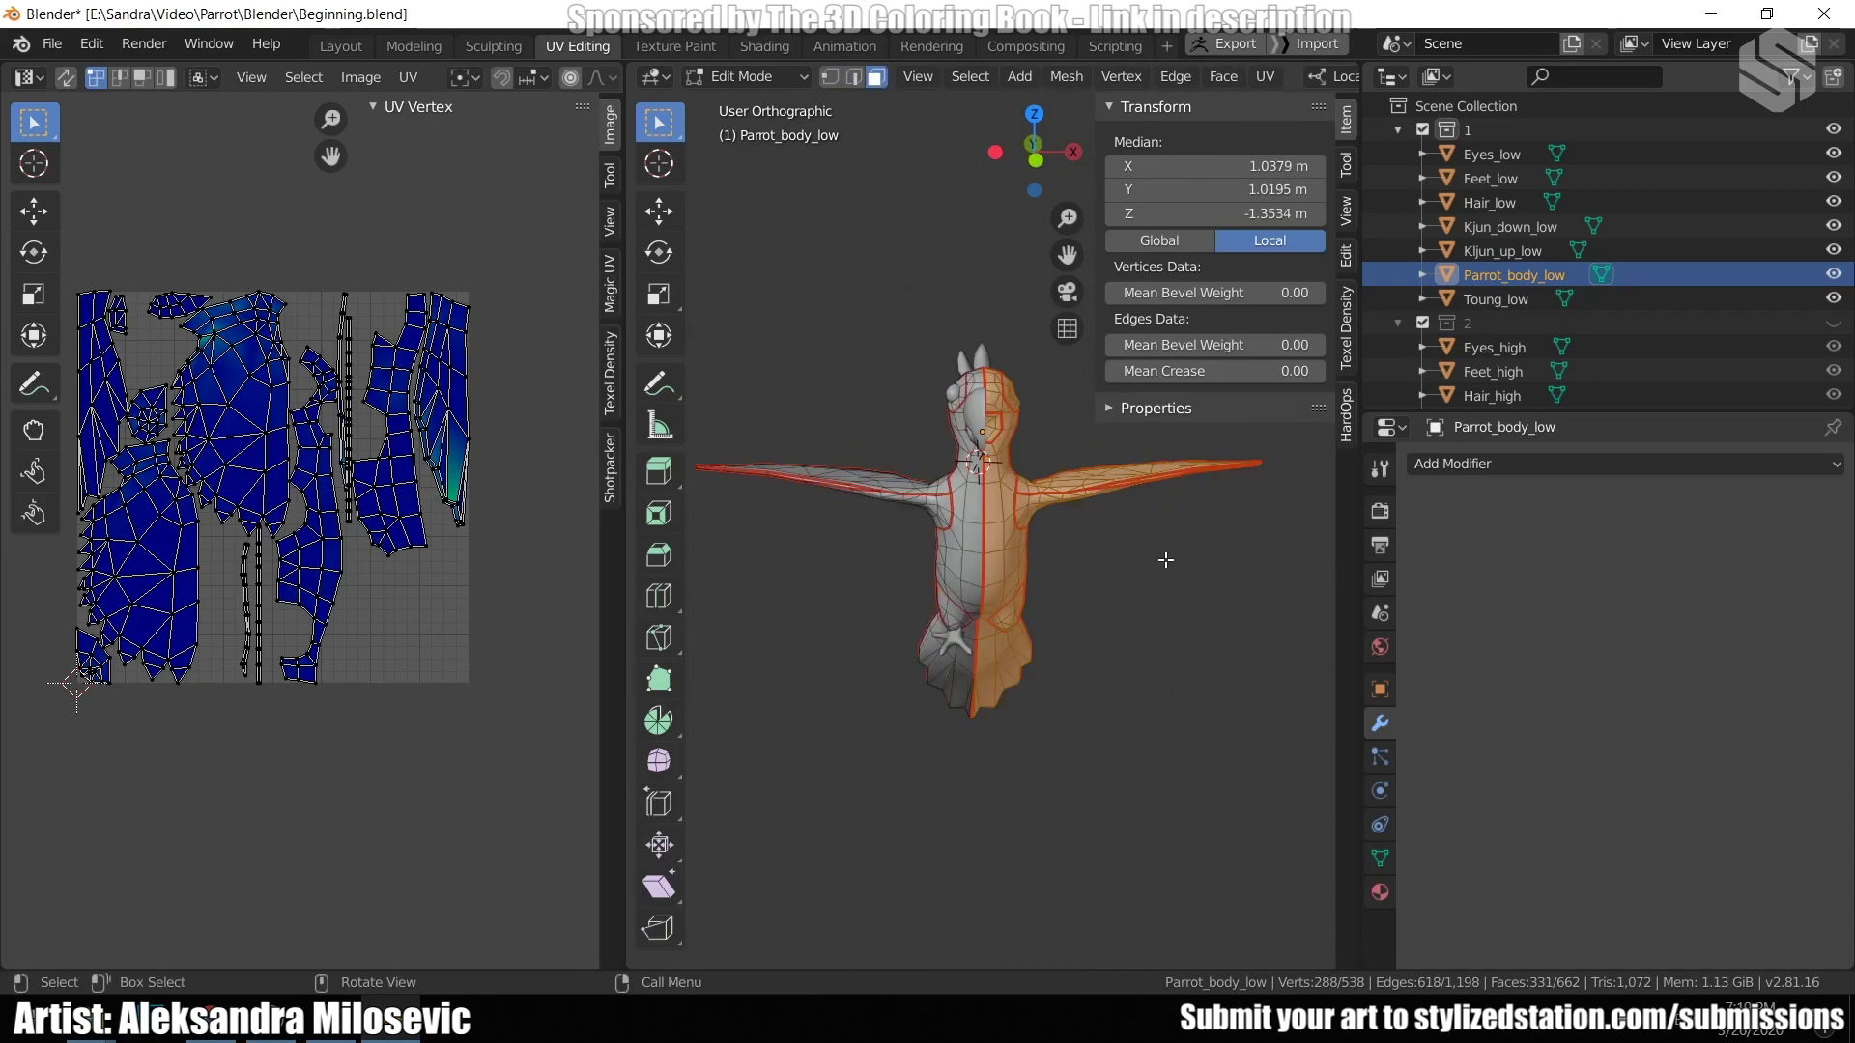
Move the mirrored half's UV island exactly 1 unit along X in the UV editor.
{"action": "left_click", "coordinate": [420, 515]}
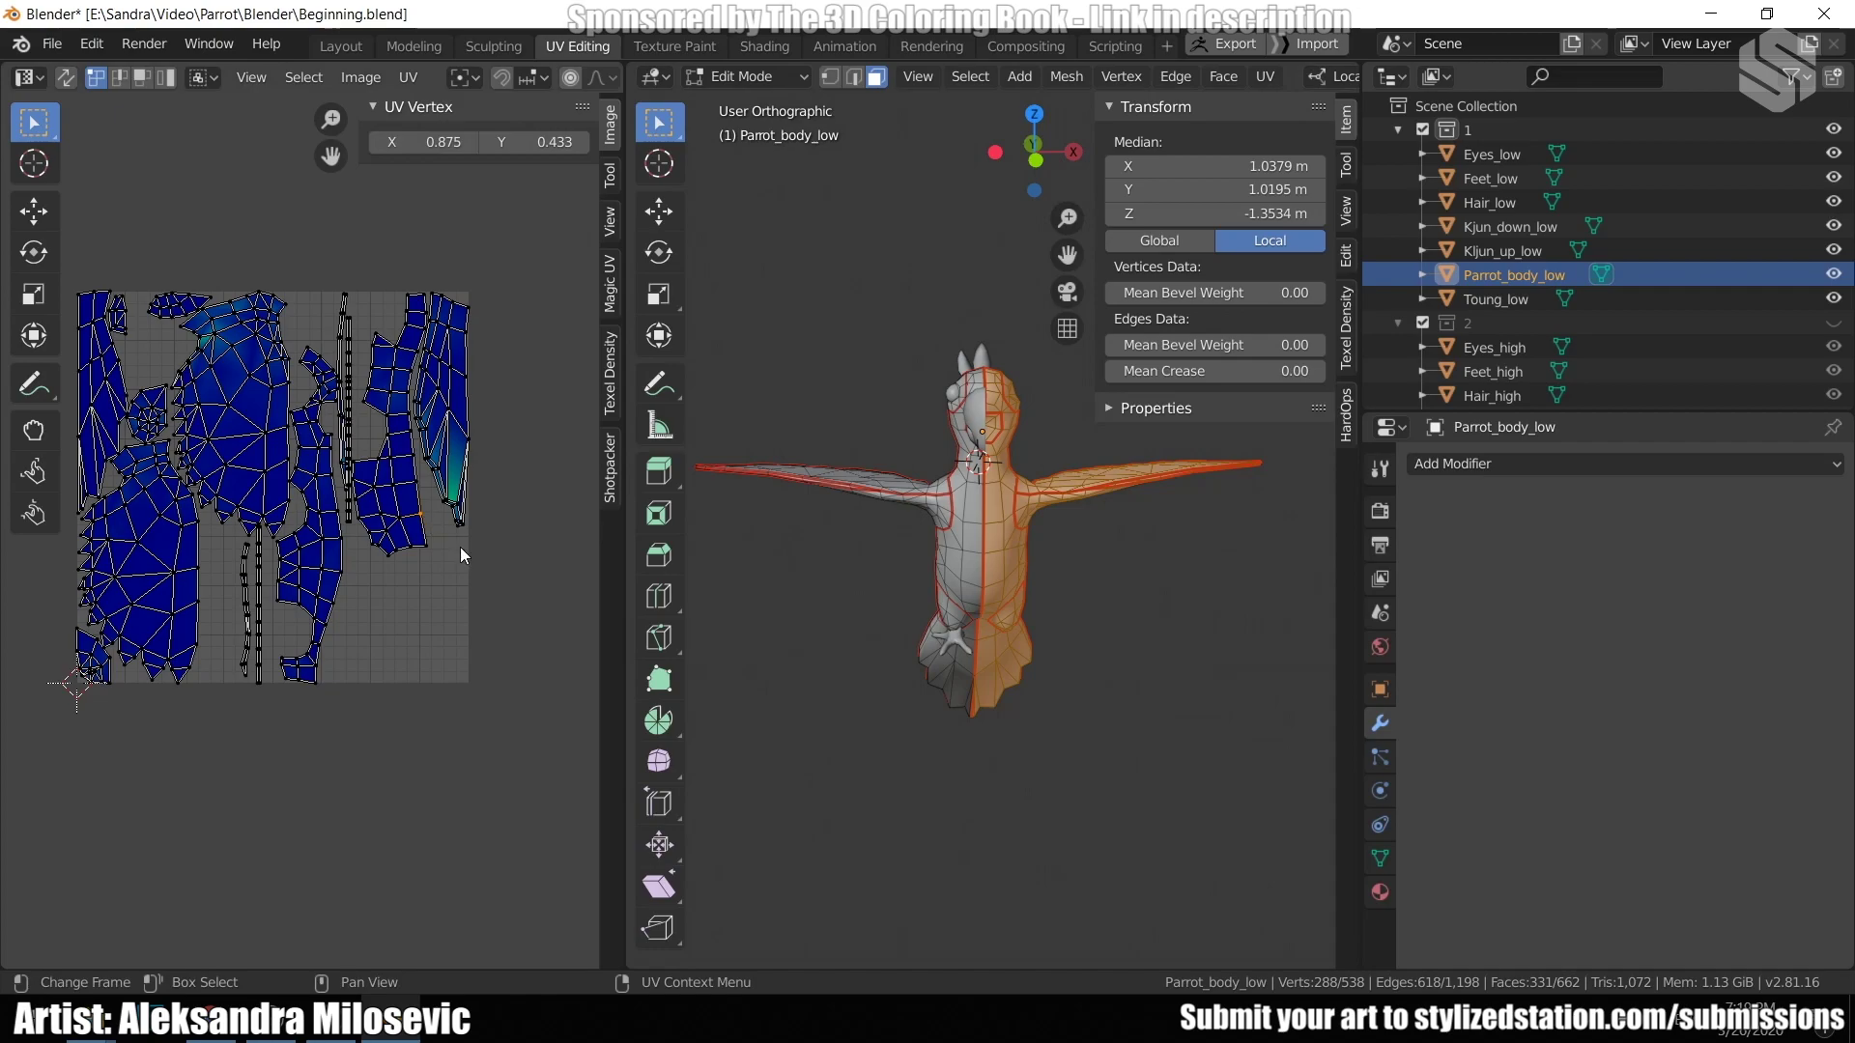
{"action": "key", "text": "a"}
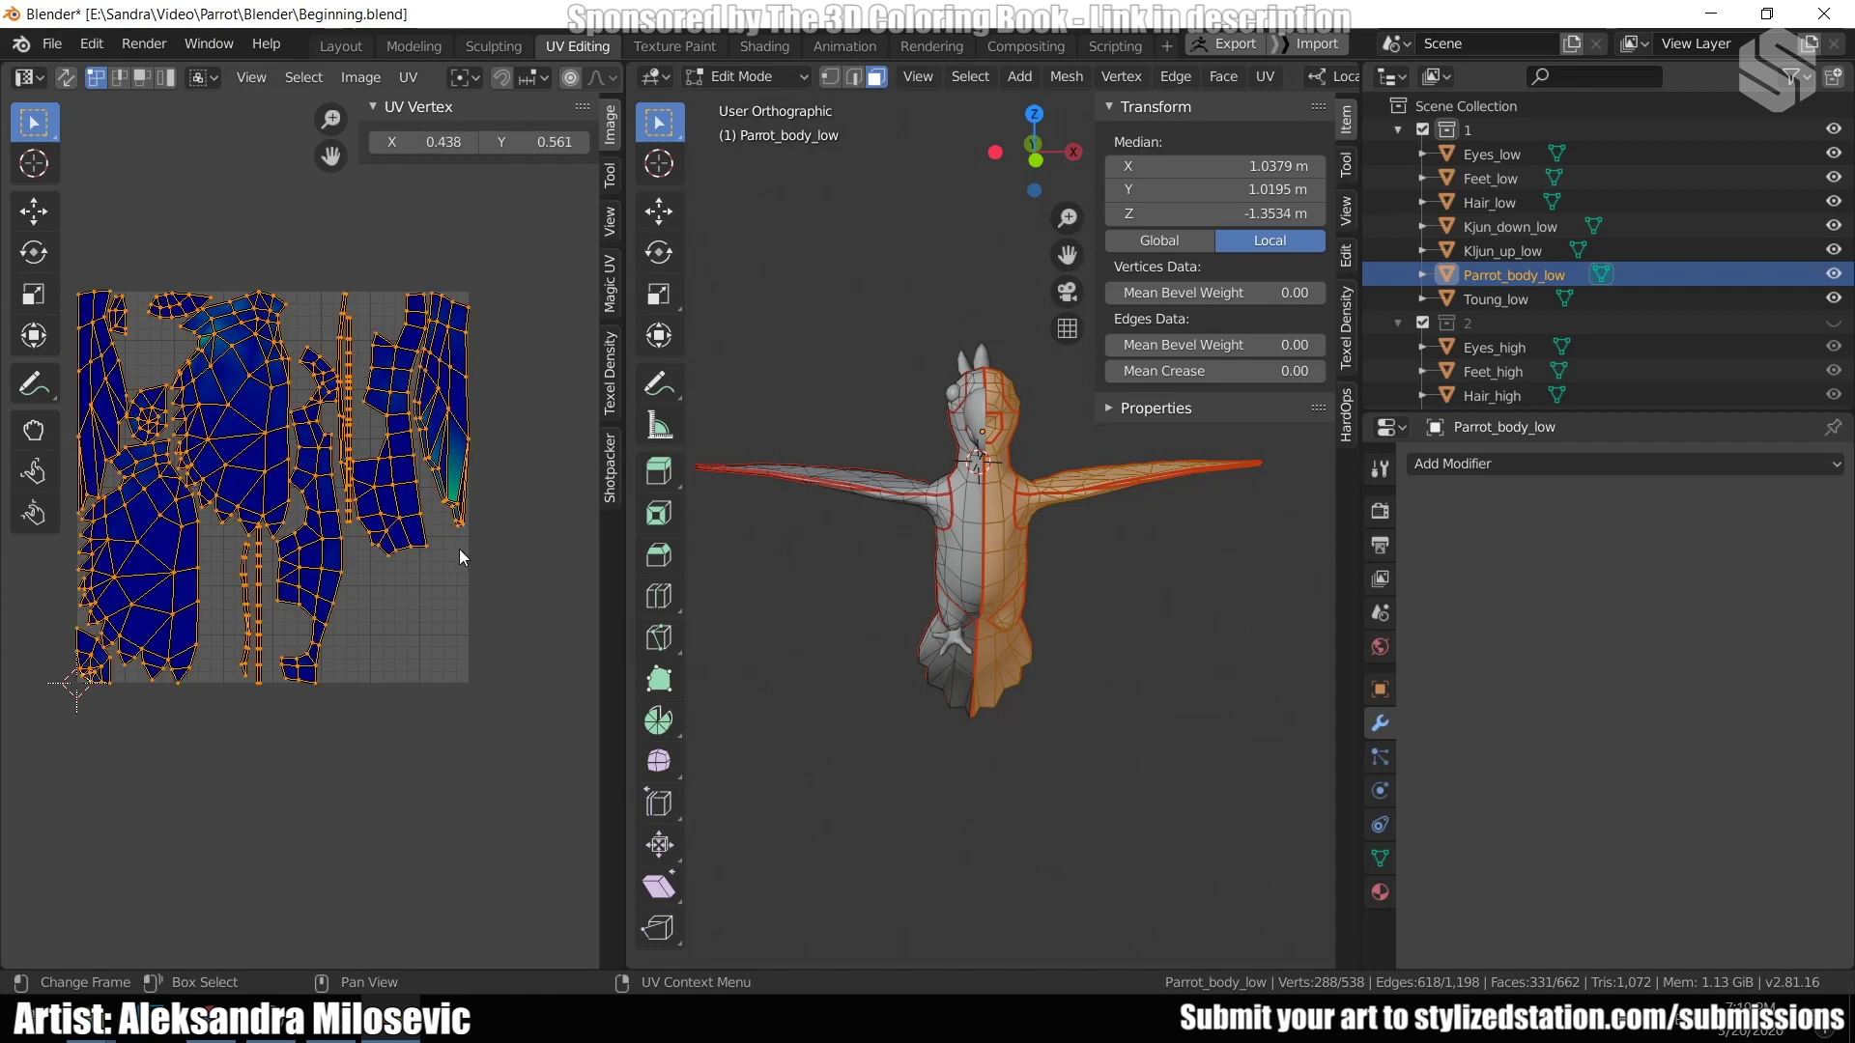
{"action": "key", "text": "g"}
{"action": "key", "text": "x"}
{"action": "key", "text": "1"}
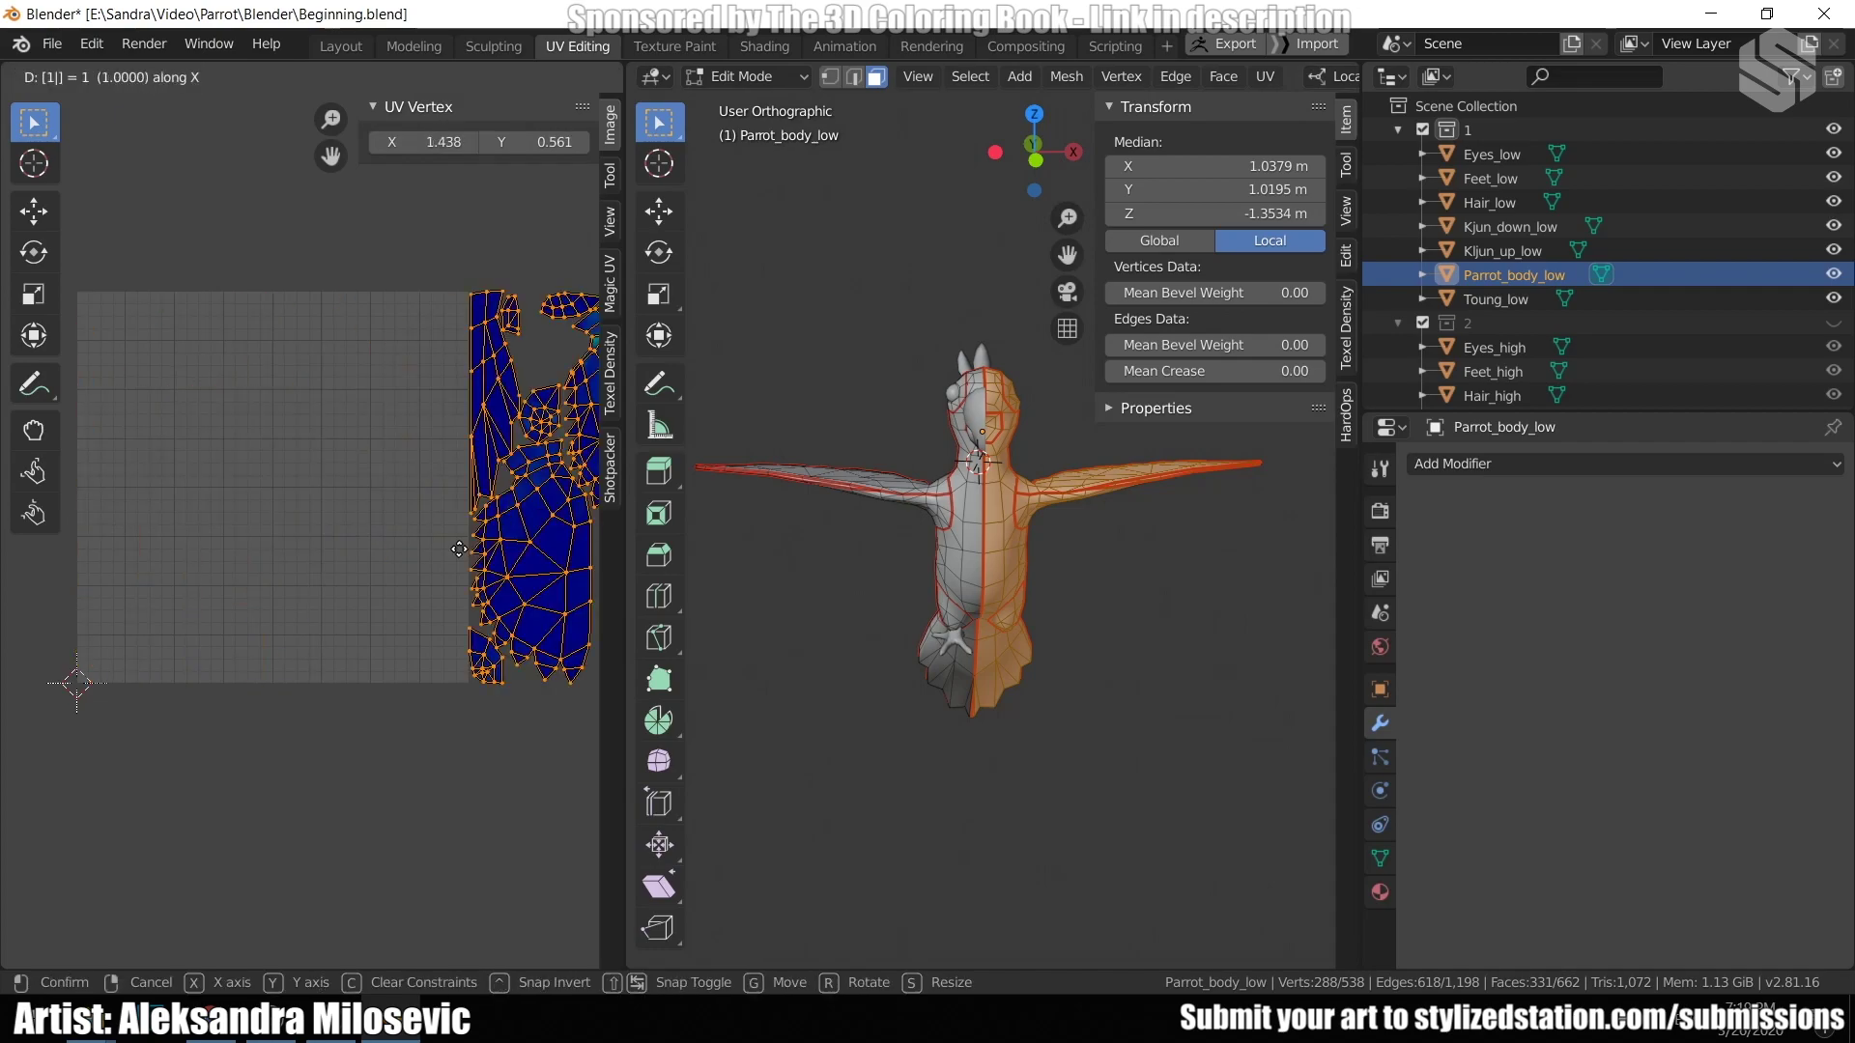
{"action": "key", "text": "Return"}
Select the whole mesh to show all UV islands and inspect the mirrored parrot.
{"action": "scroll", "coordinate": [819, 530], "scroll_direction": "down", "scroll_amount": 3}
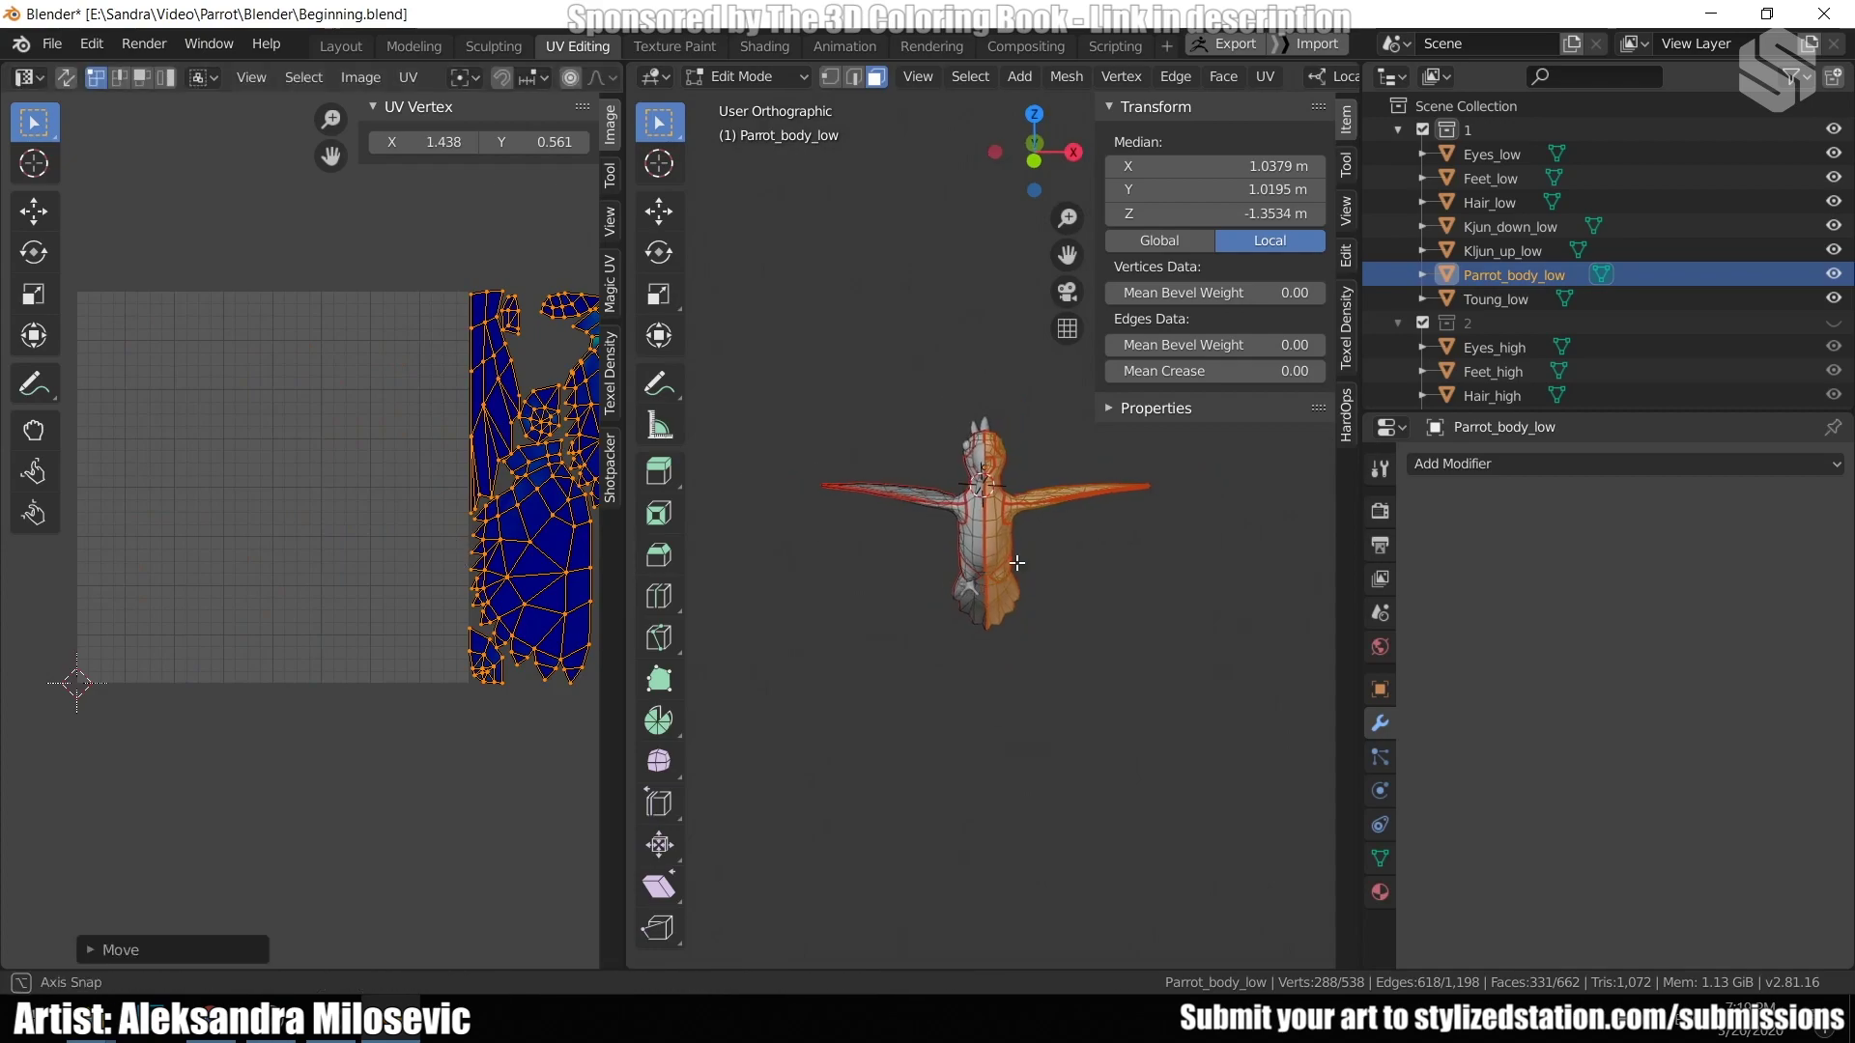
{"action": "key", "text": "a"}
{"action": "scroll", "coordinate": [355, 572], "scroll_direction": "down", "scroll_amount": 2}
{"action": "middle_click_drag", "start_coordinate": [355, 572], "coordinate": [275, 563]}
{"action": "middle_click_drag", "start_coordinate": [1072, 679], "coordinate": [1004, 639]}
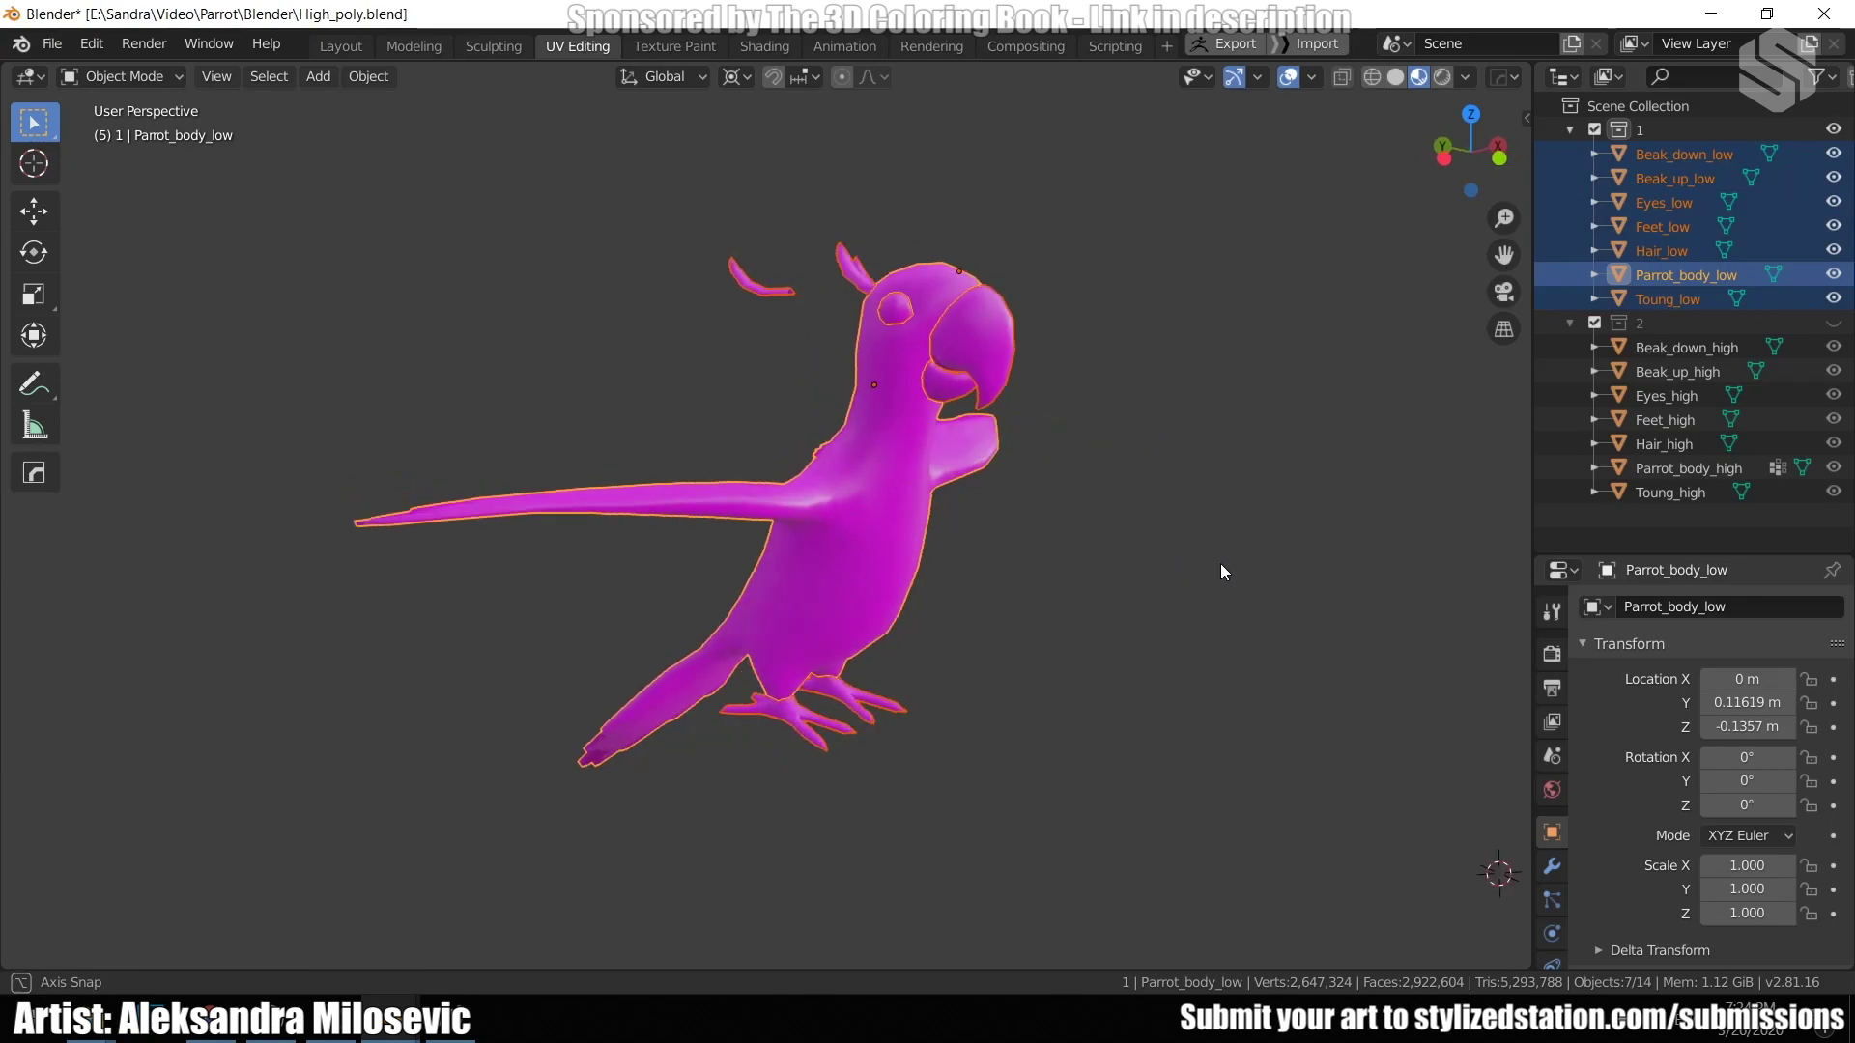
{"action": "middle_click_drag", "start_coordinate": [1220, 570], "coordinate": [1179, 567]}
{"action": "key", "text": "Tab"}
{"action": "key", "text": "Tab"}
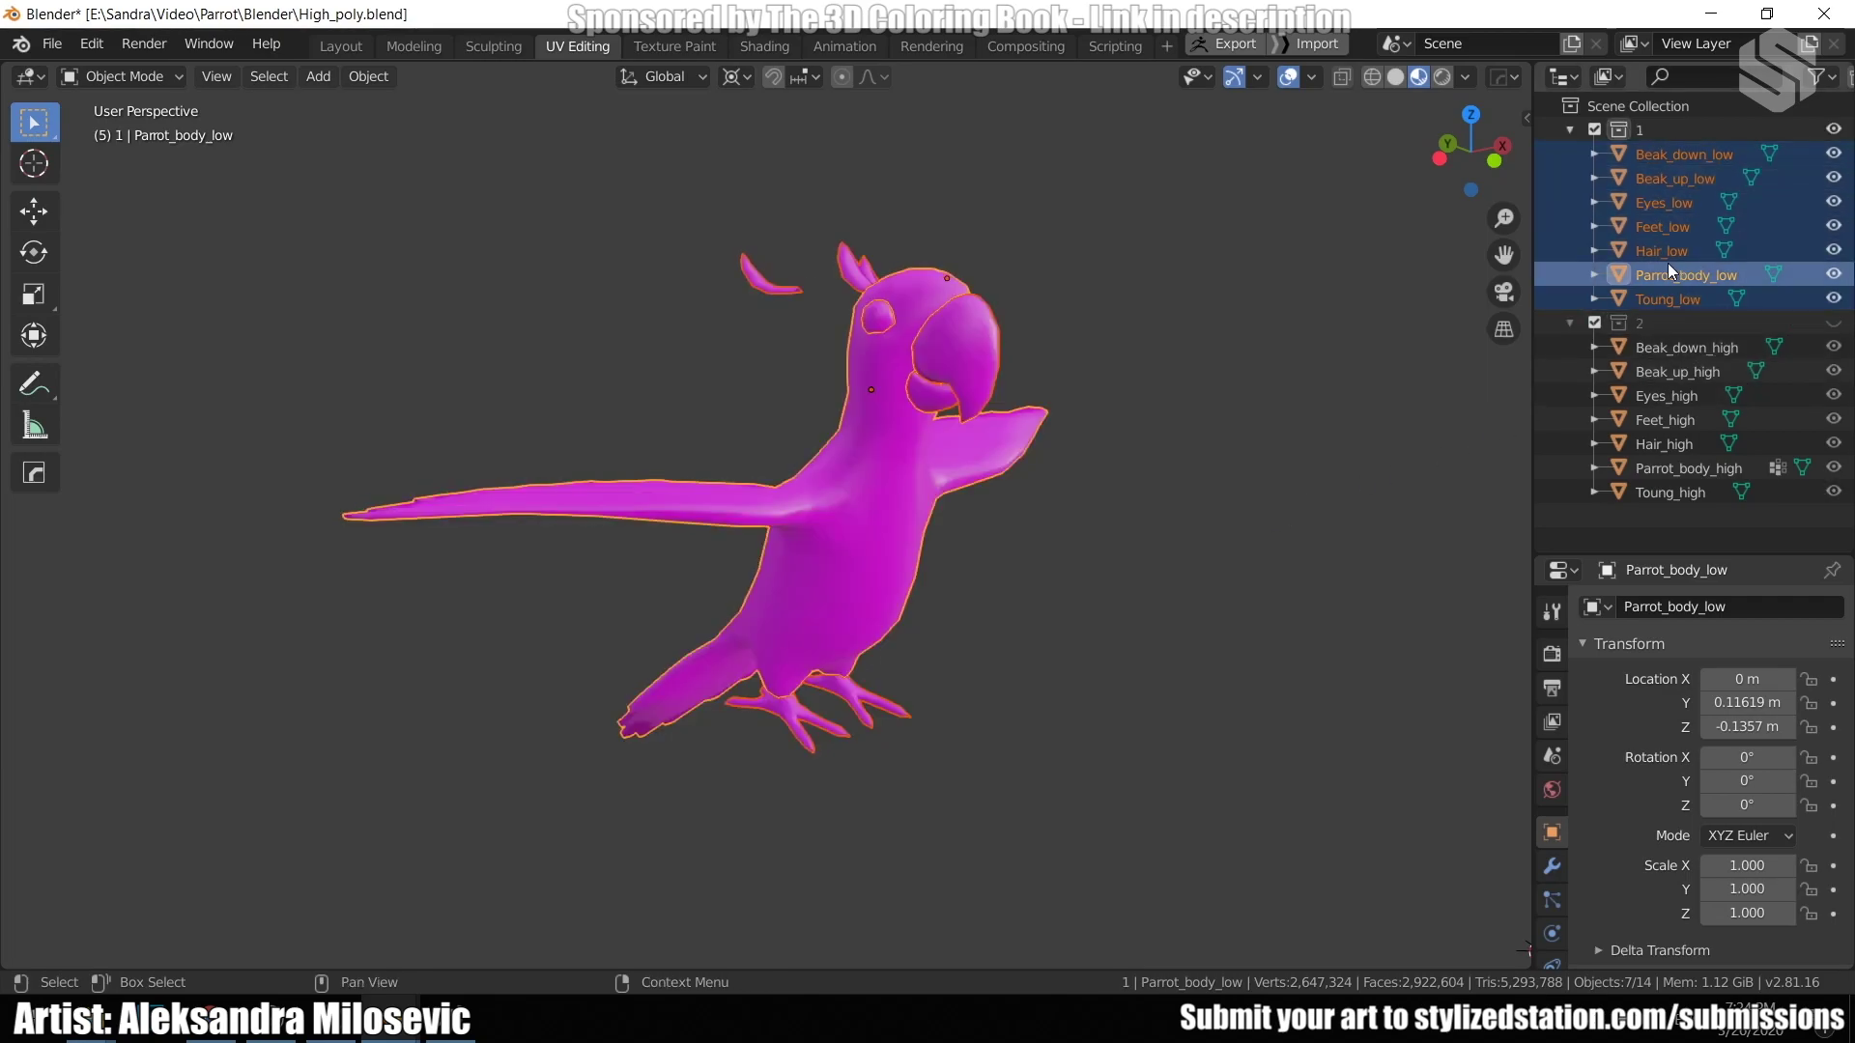
{"action": "left_click", "coordinate": [1835, 129]}
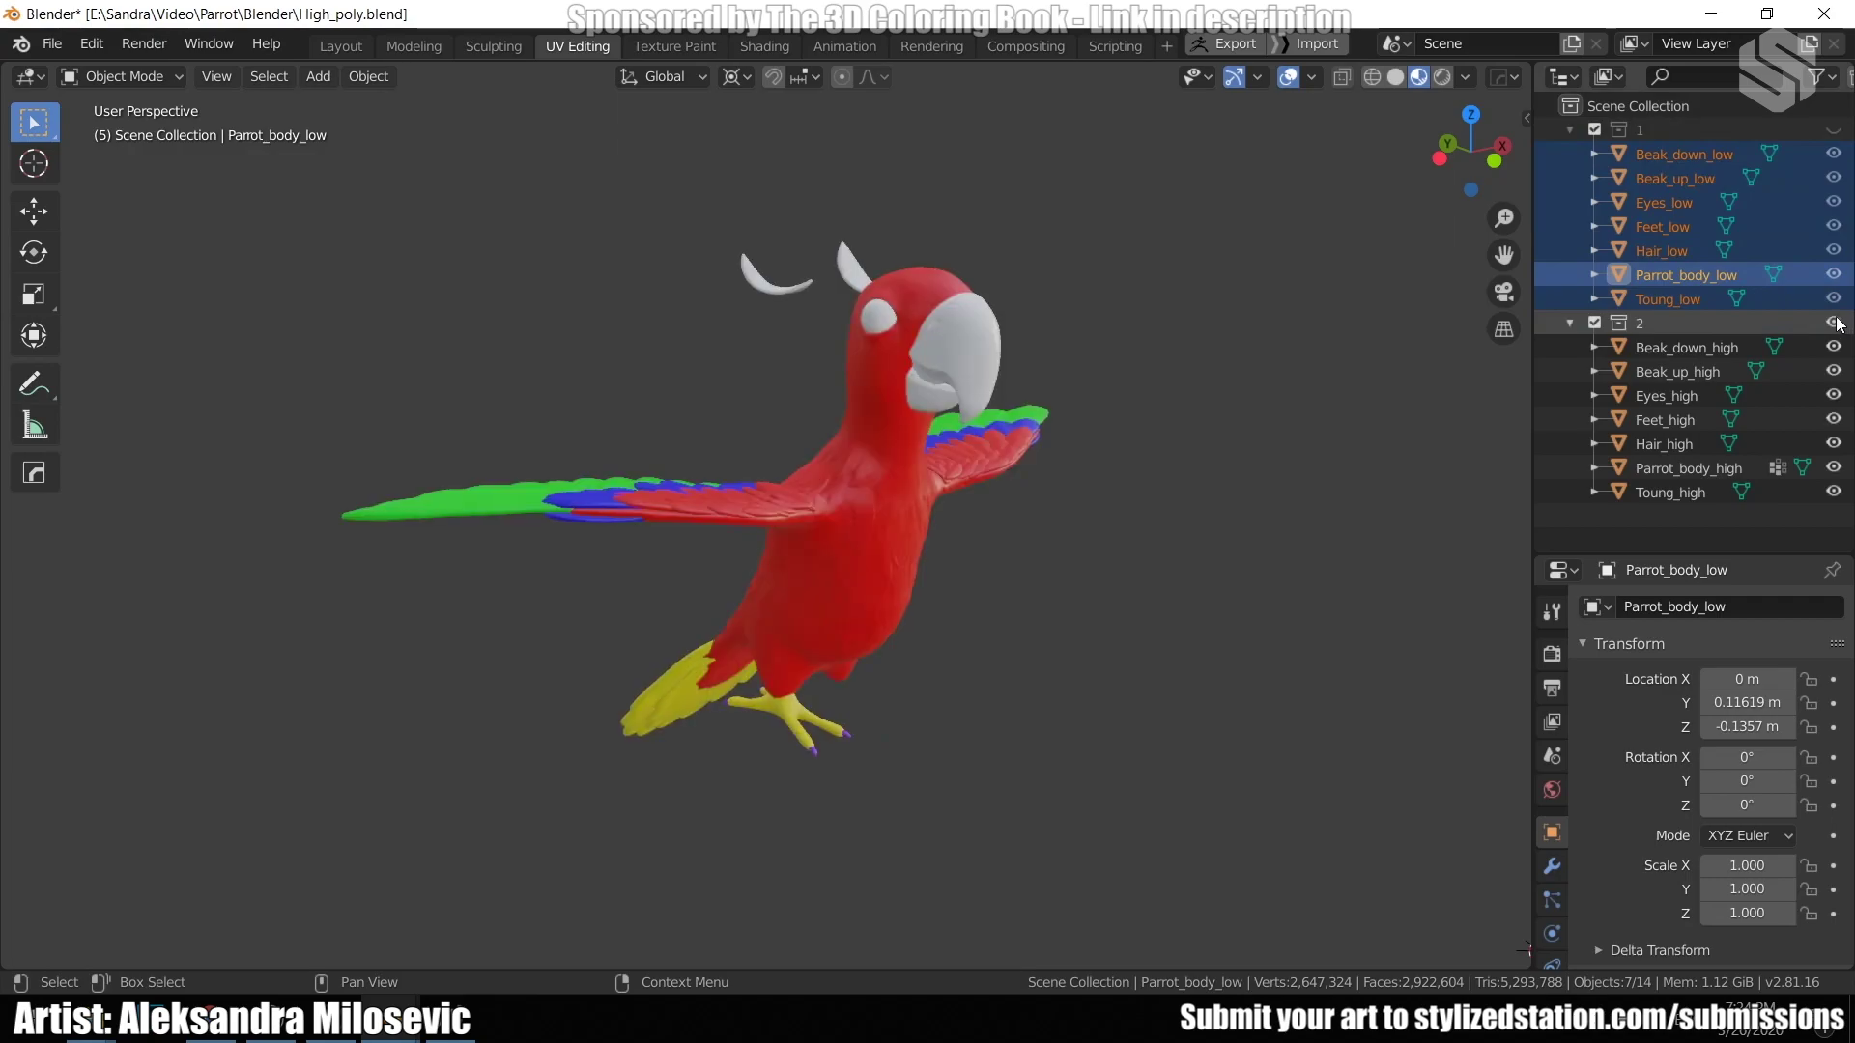
{"action": "middle_click_drag", "start_coordinate": [1012, 381], "coordinate": [966, 514]}
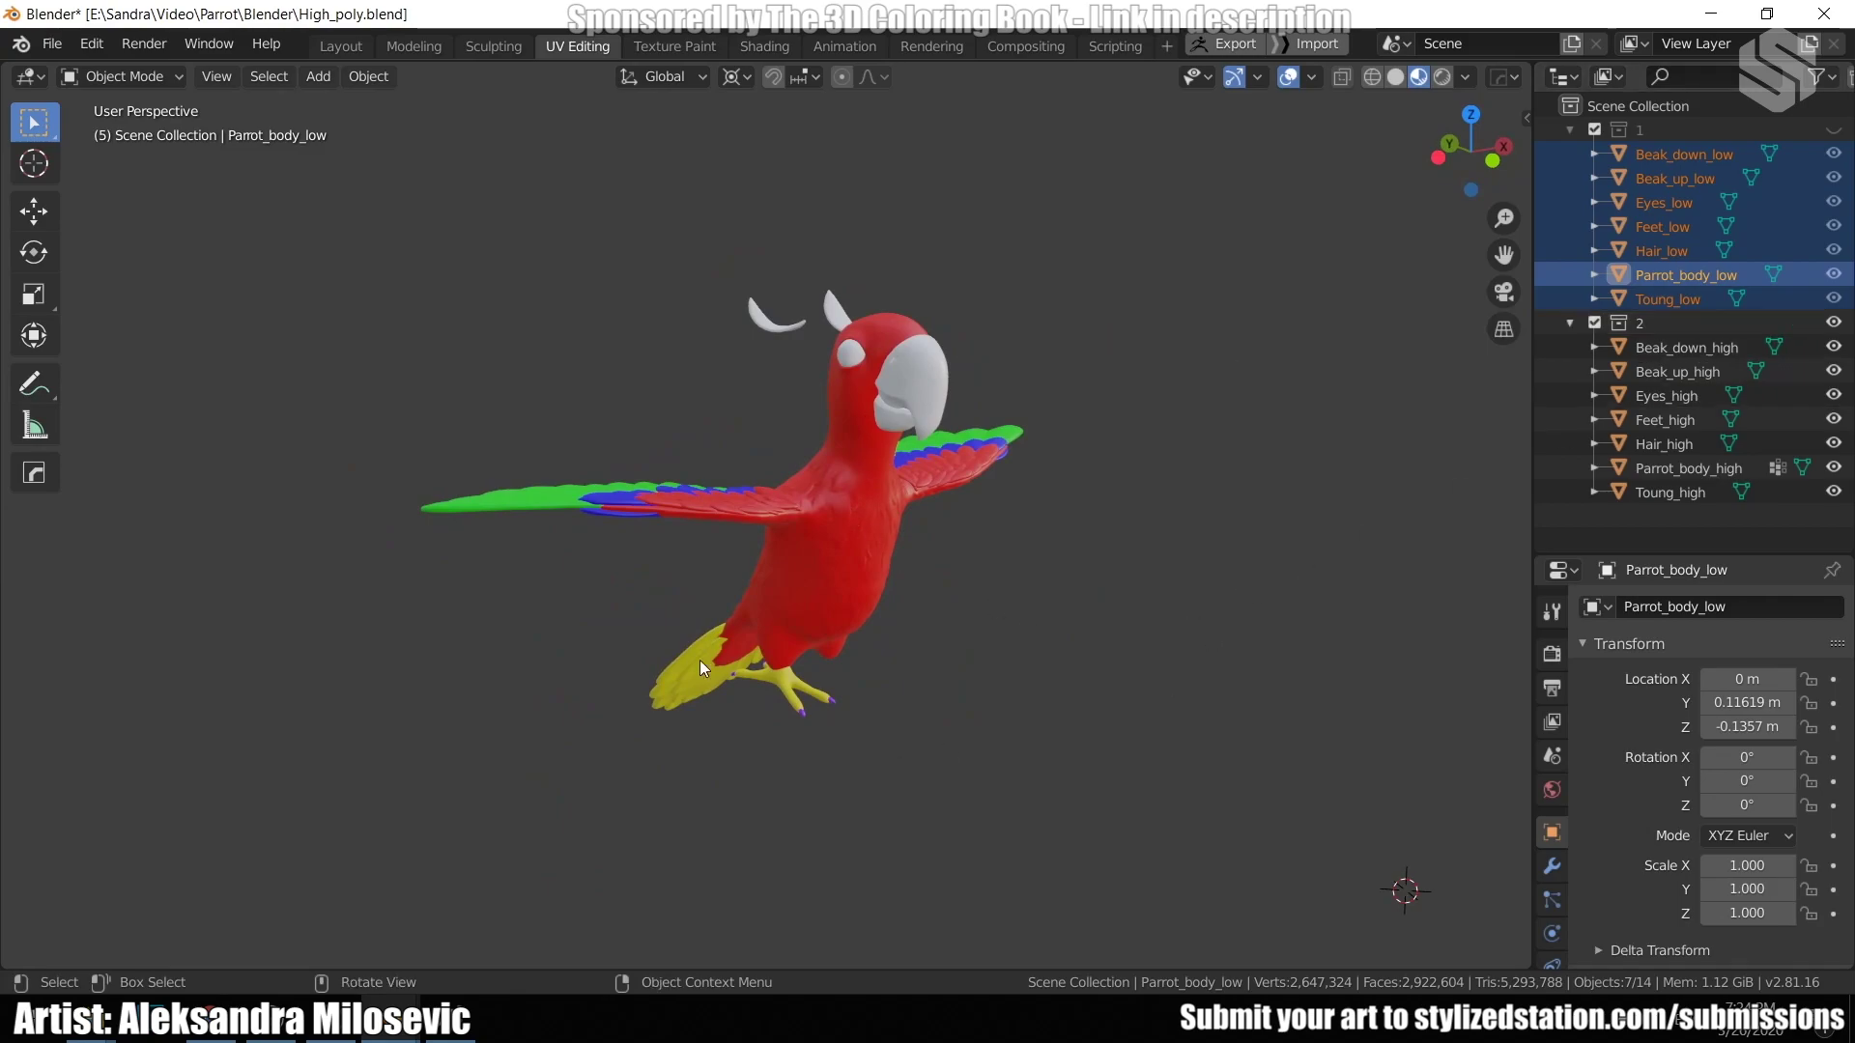
{"action": "left_click", "coordinate": [1832, 129]}
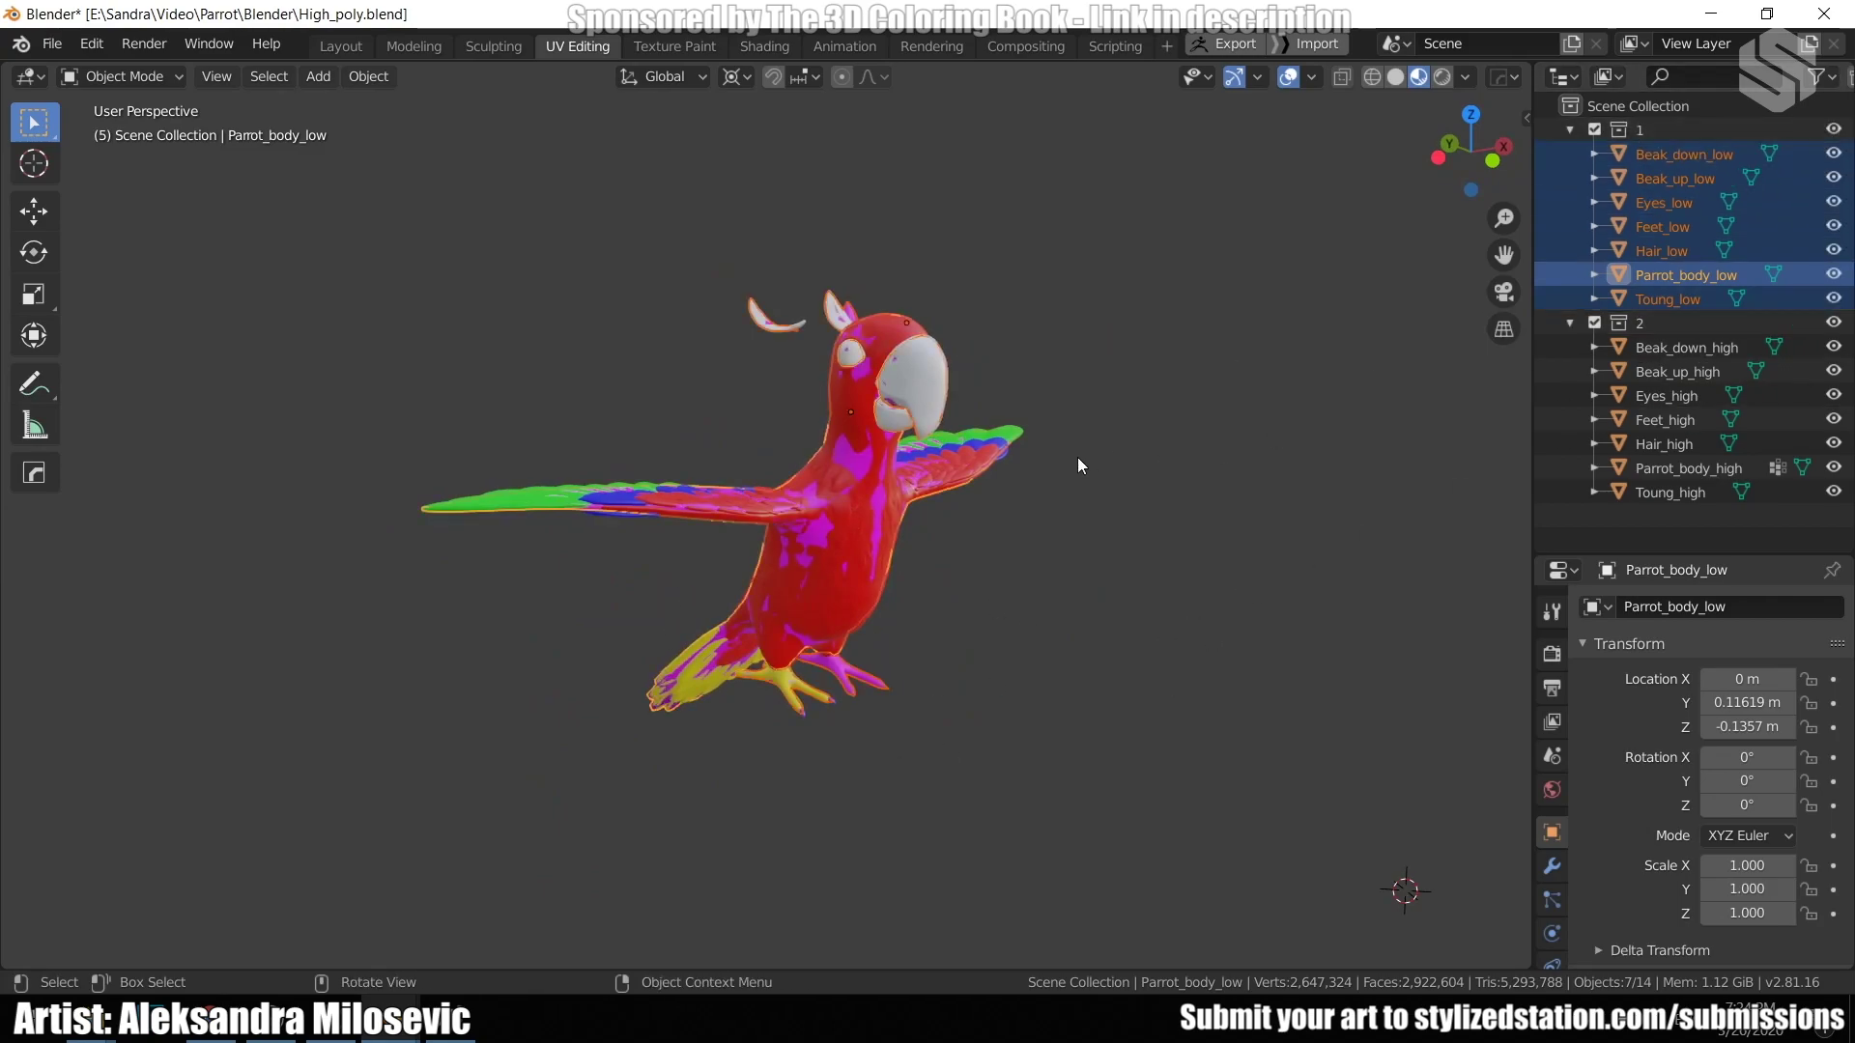